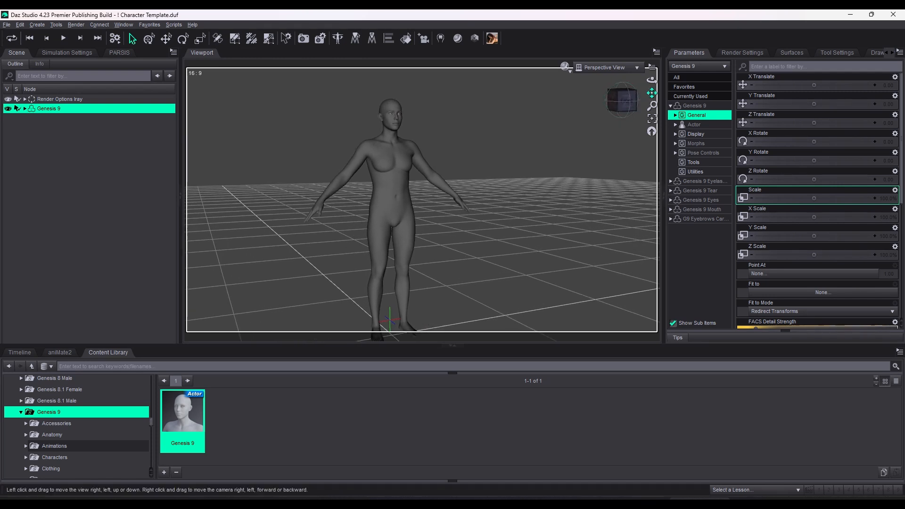
# - Open the Breasts L folder of Wlak Normal G8F within the Genesis 9 Havanalibere animations in the content library
pyautogui.scroll(-2, 600, 175)
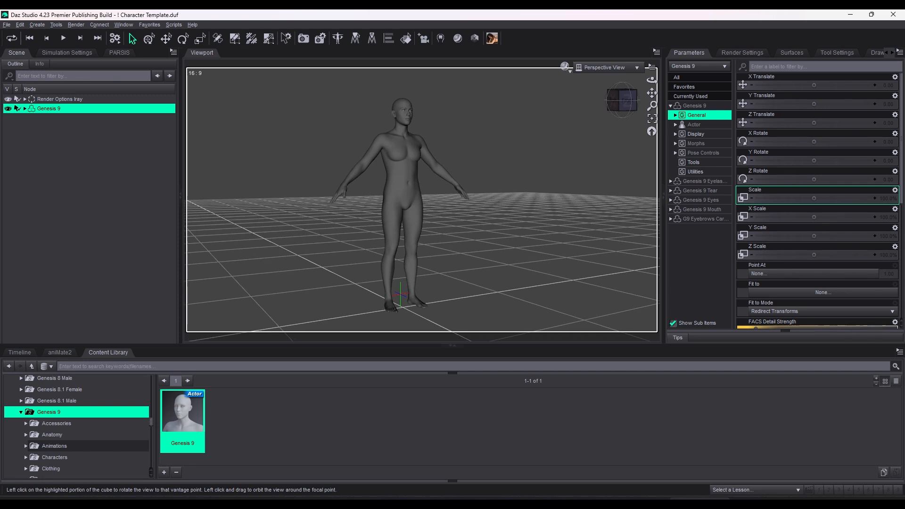
pyautogui.scroll(-4, 97, 462)
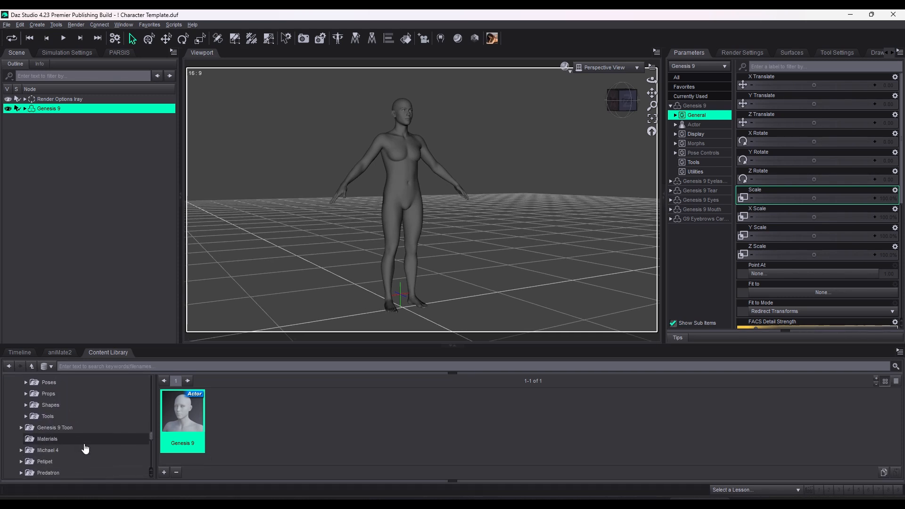
pyautogui.scroll(1, 52, 452)
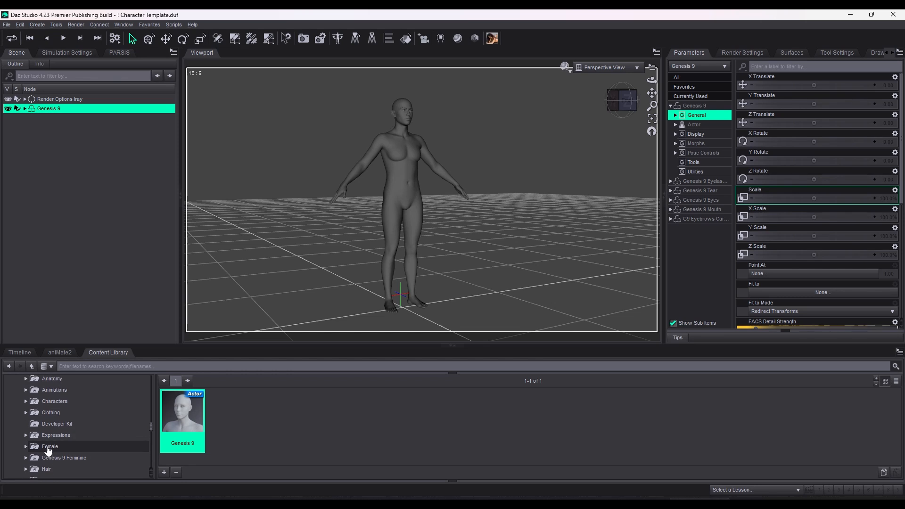
pyautogui.scroll(2, 47, 453)
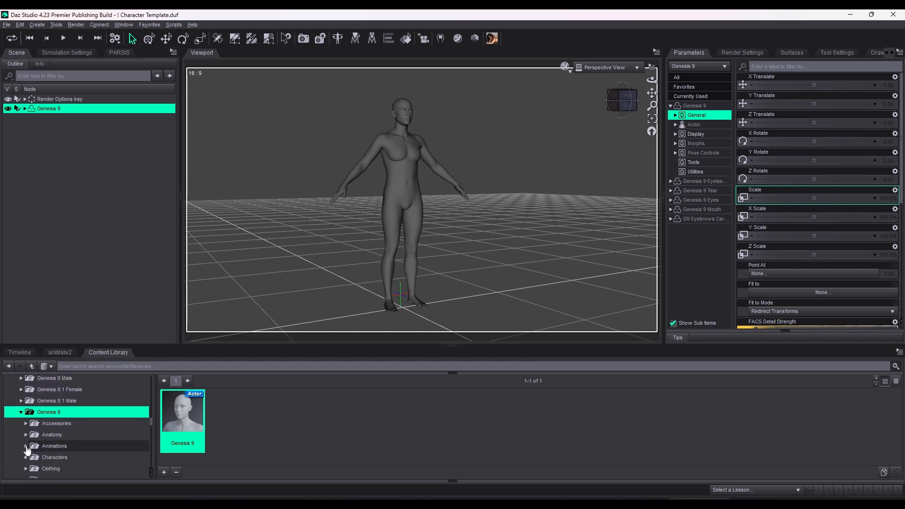
pyautogui.click(26, 447)
pyautogui.scroll(-4, 82, 442)
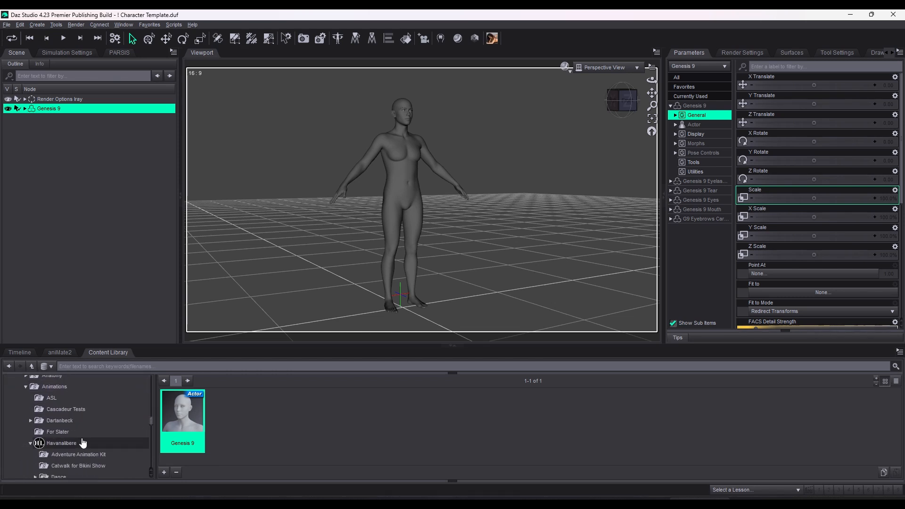
pyautogui.scroll(-2, 53, 444)
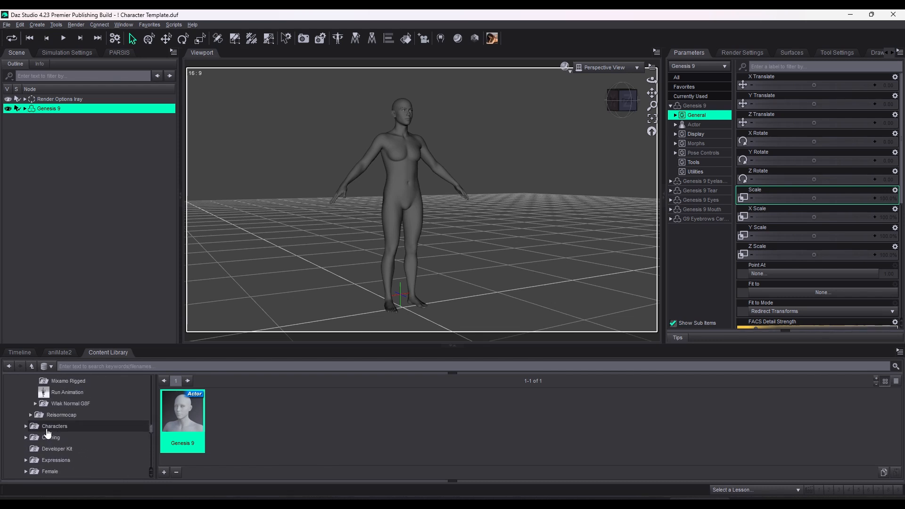
pyautogui.click(35, 404)
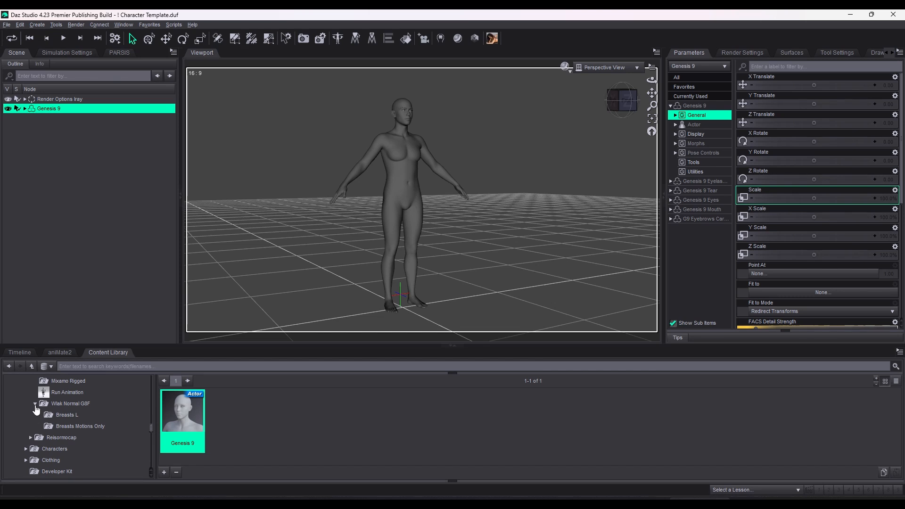
pyautogui.click(65, 417)
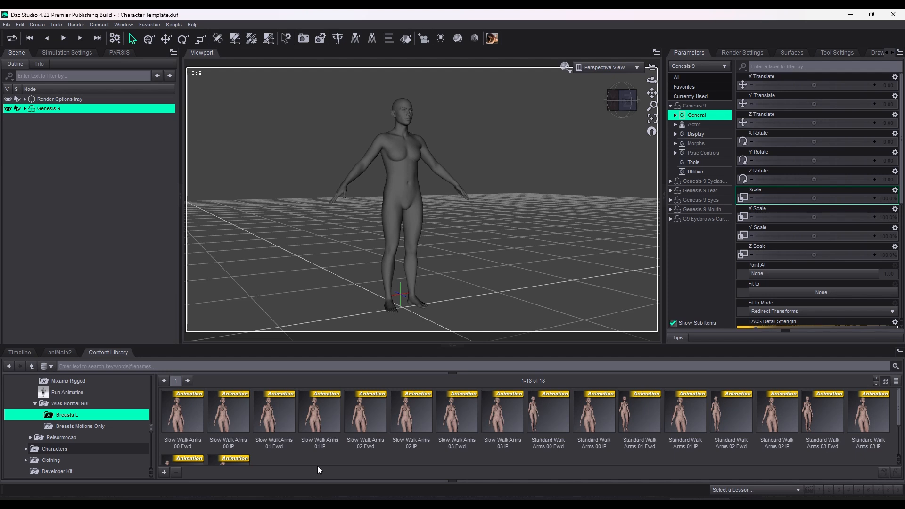
# - Apply the Slow Walk Arms 00 IP animation to Genesis 9, adding frames to the timeline for the entire file
pyautogui.click(232, 424)
pyautogui.doubleClick(233, 423)
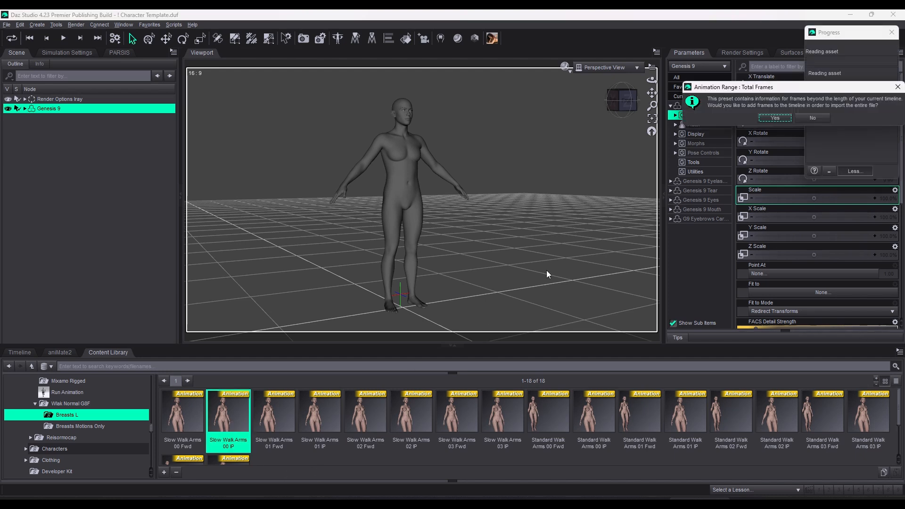
pyautogui.click(775, 118)
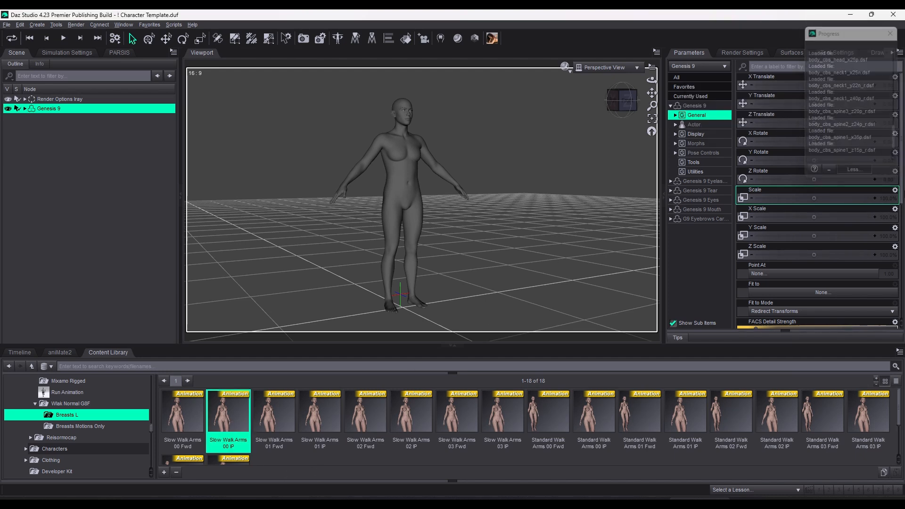
# - Collapse the Genesis 9 Animations folder in the content library and bring up the timeline
pyautogui.scroll(-1, 27, 426)
pyautogui.scroll(8, 27, 426)
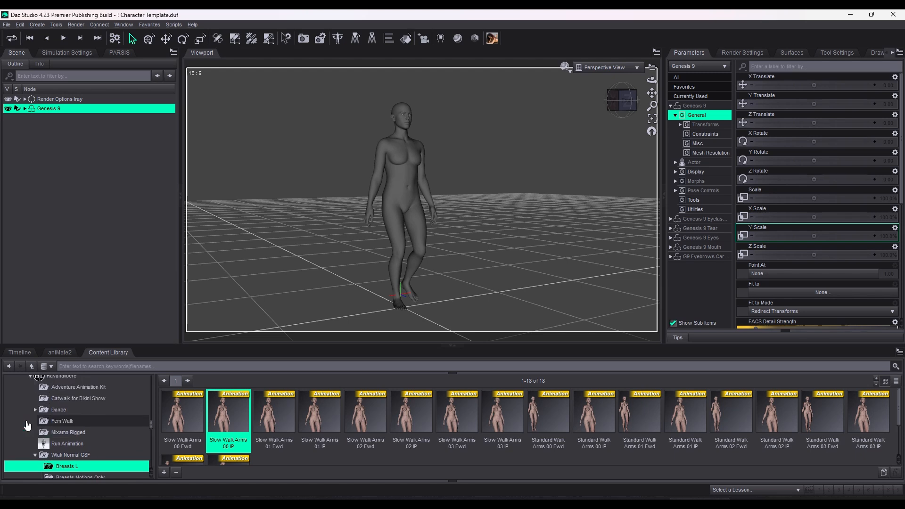
pyautogui.click(46, 388)
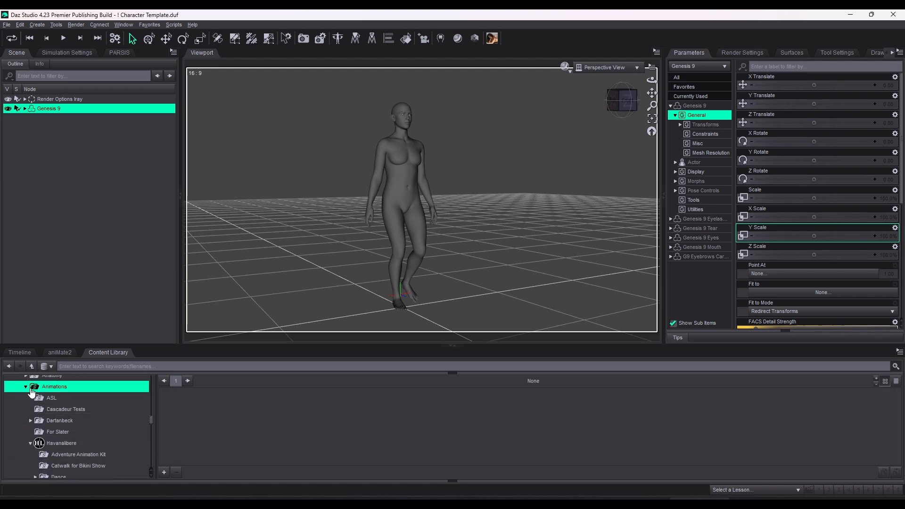
pyautogui.click(26, 387)
pyautogui.click(27, 358)
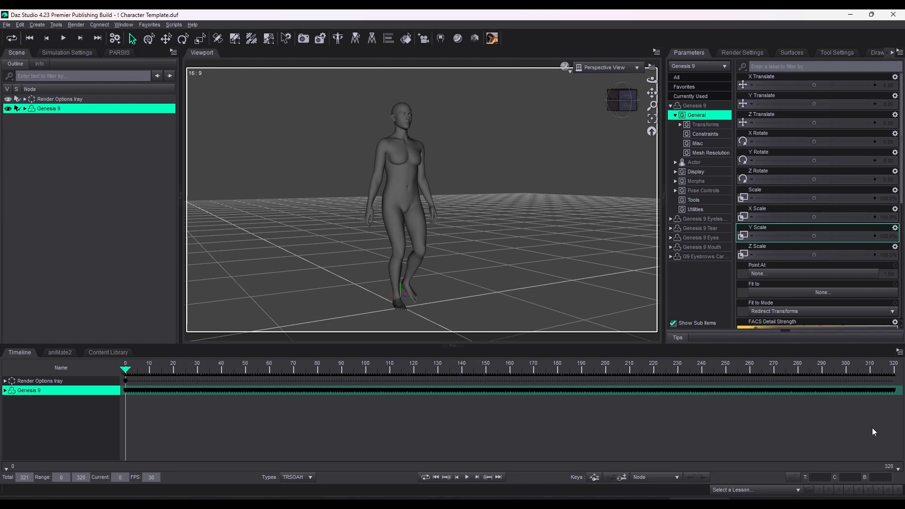
# - Play the walk animation on the Genesis 9 figure to check its motion, and stop playback
pyautogui.moveTo(481, 234)
pyautogui.mouseDown(button='middle')
pyautogui.moveTo(494, 229)
pyautogui.moveTo(485, 232)
pyautogui.mouseUp(button='middle')
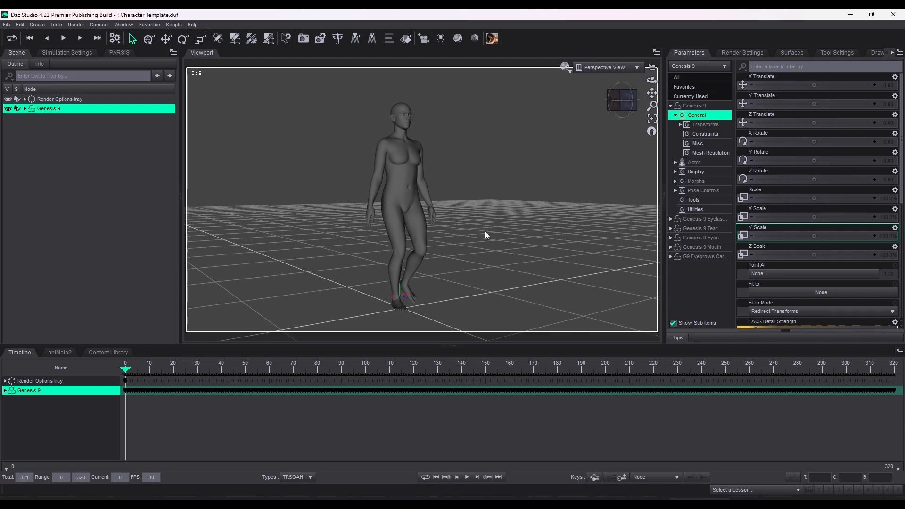
pyautogui.click(467, 477)
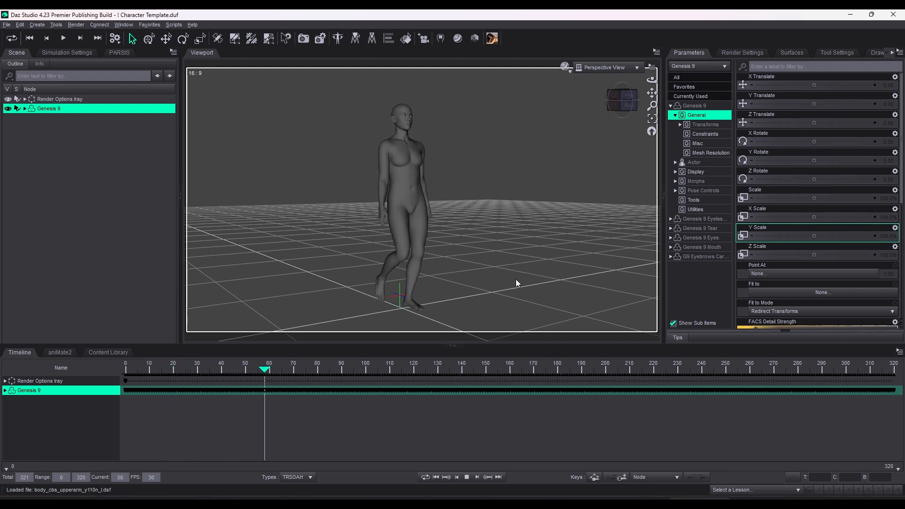
pyautogui.moveTo(509, 276)
pyautogui.mouseDown(button='middle')
pyautogui.moveTo(513, 254)
pyautogui.moveTo(501, 250)
pyautogui.moveTo(505, 274)
pyautogui.moveTo(519, 280)
pyautogui.mouseUp(button='middle')
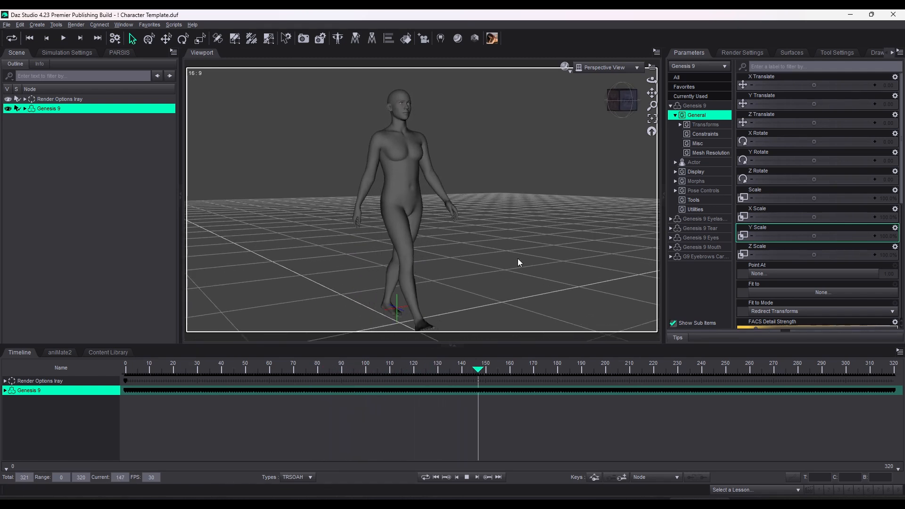
pyautogui.click(467, 478)
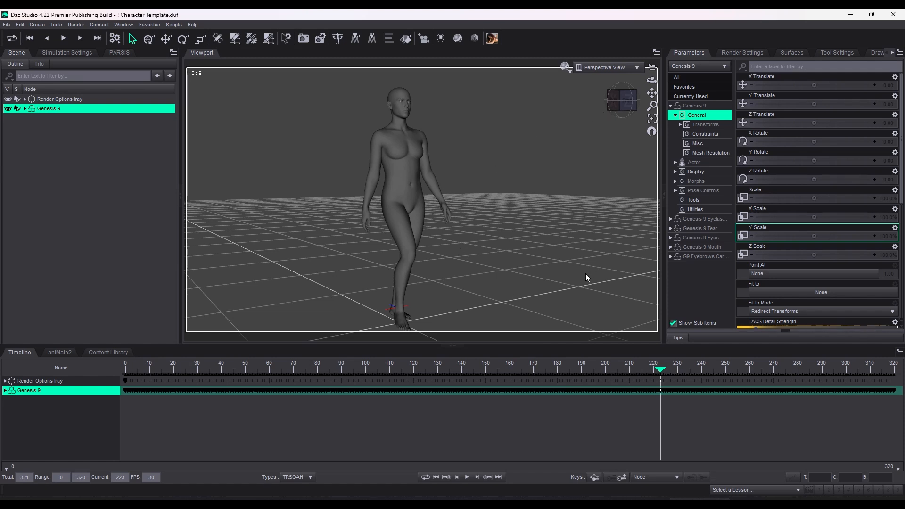
# - Scrub through the walk animation on the timeline and return the playhead to frame 0
pyautogui.click(397, 370)
pyautogui.moveTo(400, 371)
pyautogui.mouseDown()
pyautogui.moveTo(121, 375)
pyautogui.moveTo(386, 372)
pyautogui.mouseUp()
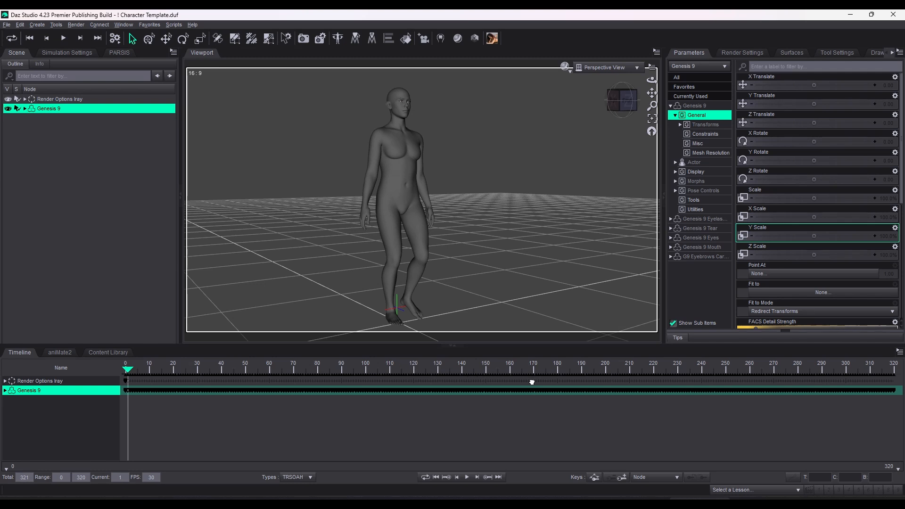
pyautogui.moveTo(532, 382); pyautogui.dragTo(27, 392)
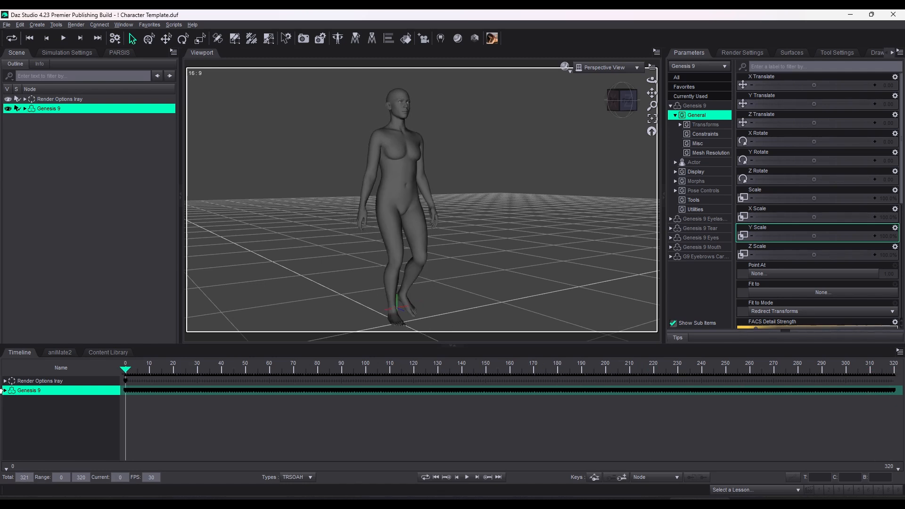
# - Show the Anim + torso sliders within the Genesis 9 pose controls
pyautogui.moveTo(421, 163)
pyautogui.mouseDown(button='middle')
pyautogui.moveTo(466, 166)
pyautogui.moveTo(411, 168)
pyautogui.moveTo(425, 168)
pyautogui.moveTo(420, 174)
pyautogui.mouseUp(button='middle')
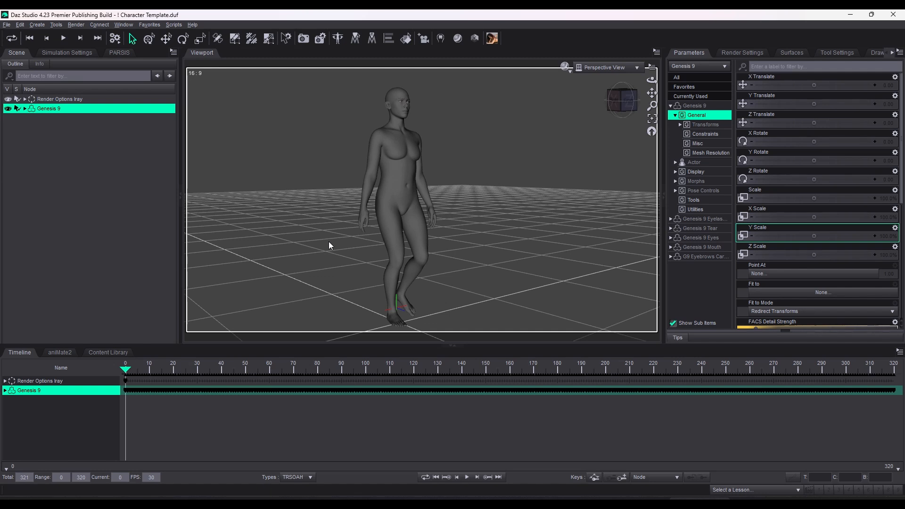
pyautogui.click(699, 193)
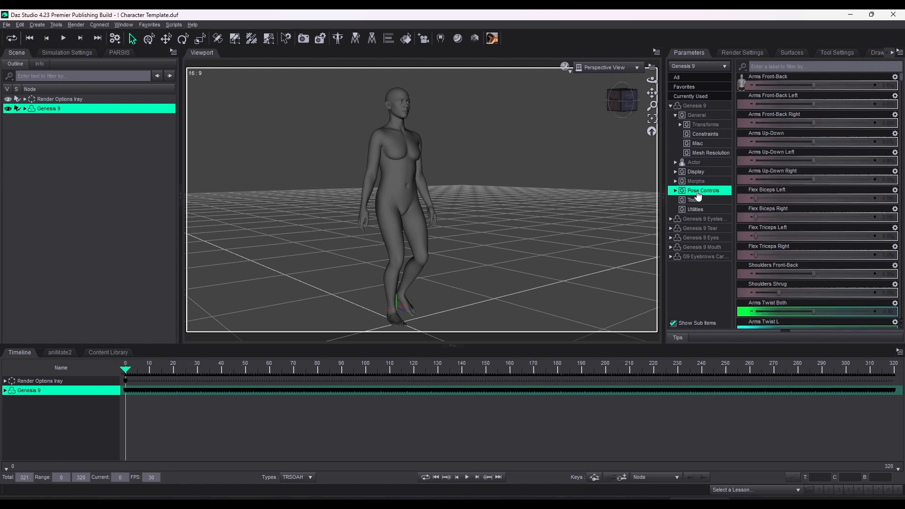
pyautogui.click(671, 106)
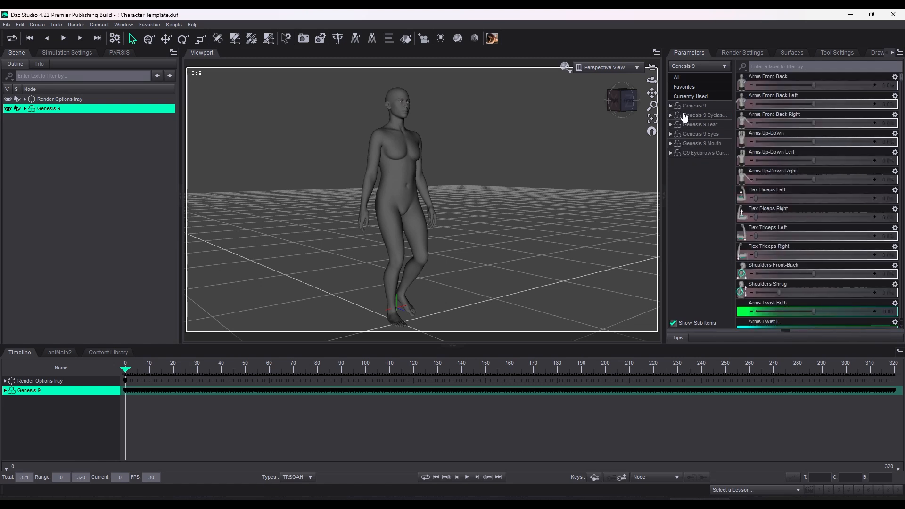
pyautogui.click(671, 107)
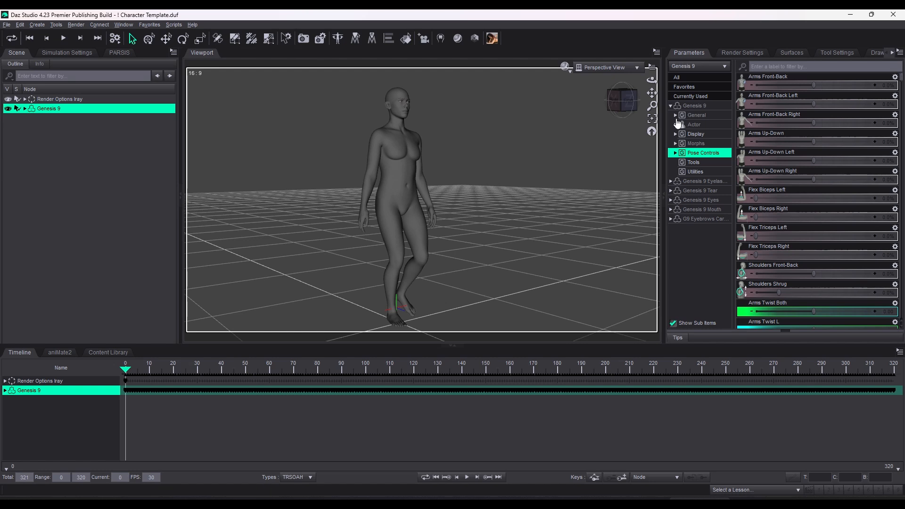
pyautogui.click(675, 153)
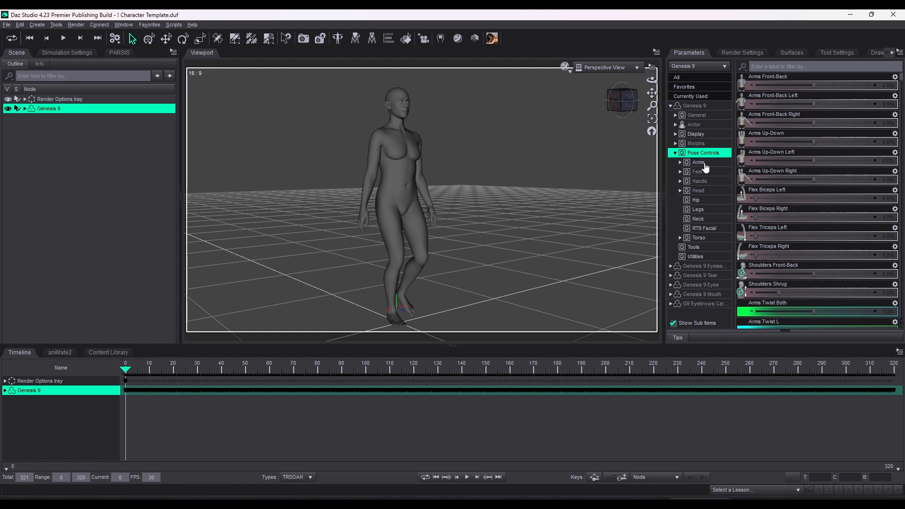
pyautogui.click(699, 238)
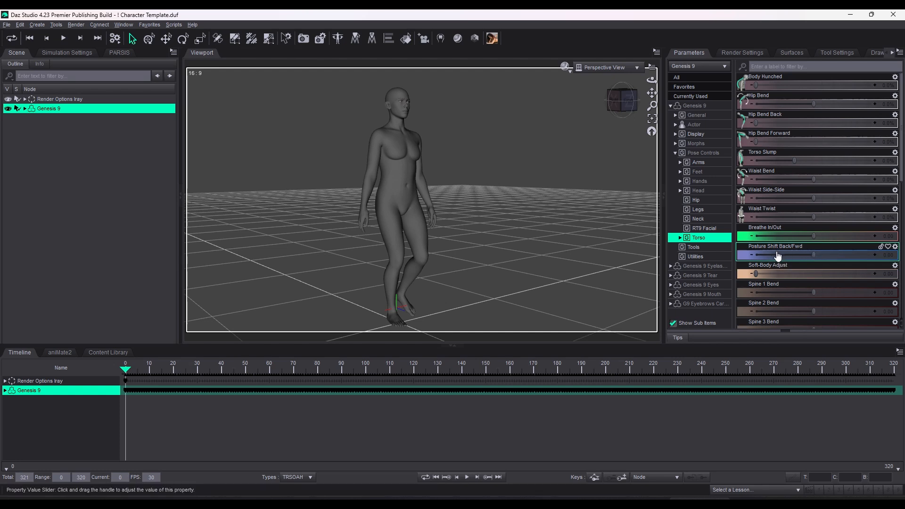
pyautogui.click(680, 238)
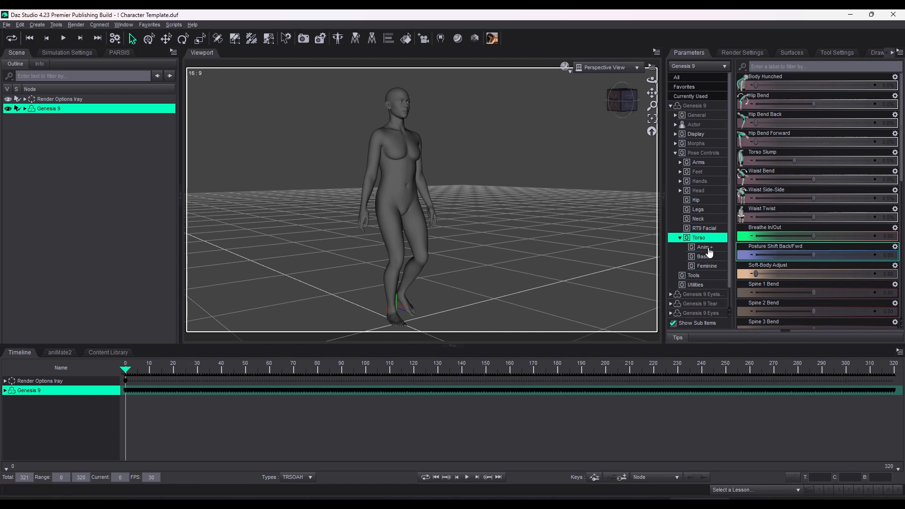
pyautogui.click(703, 249)
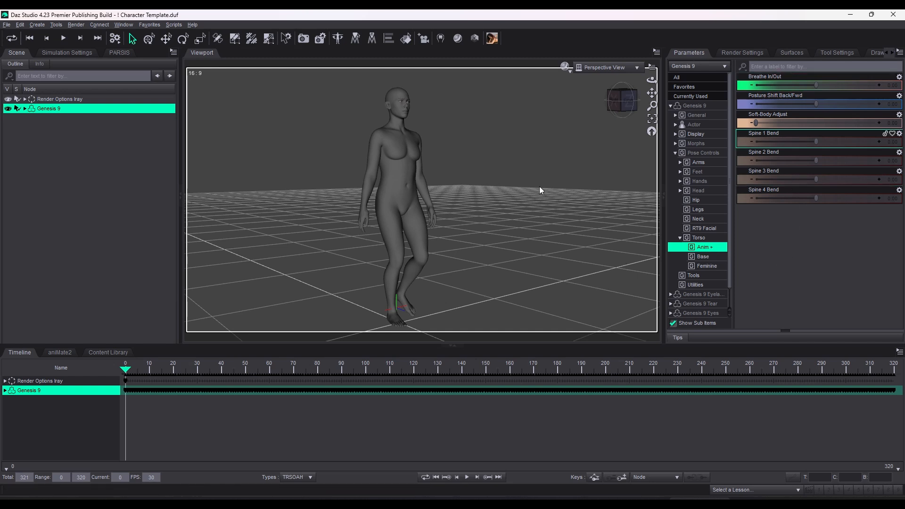
# - Try a Spine 1 Bend of -0.055 and Spine 2 Bend of 0.31 at frame 0, and reset both values
pyautogui.moveTo(617, 108)
pyautogui.mouseDown()
pyautogui.moveTo(651, 104)
pyautogui.moveTo(600, 105)
pyautogui.moveTo(617, 109)
pyautogui.mouseUp()
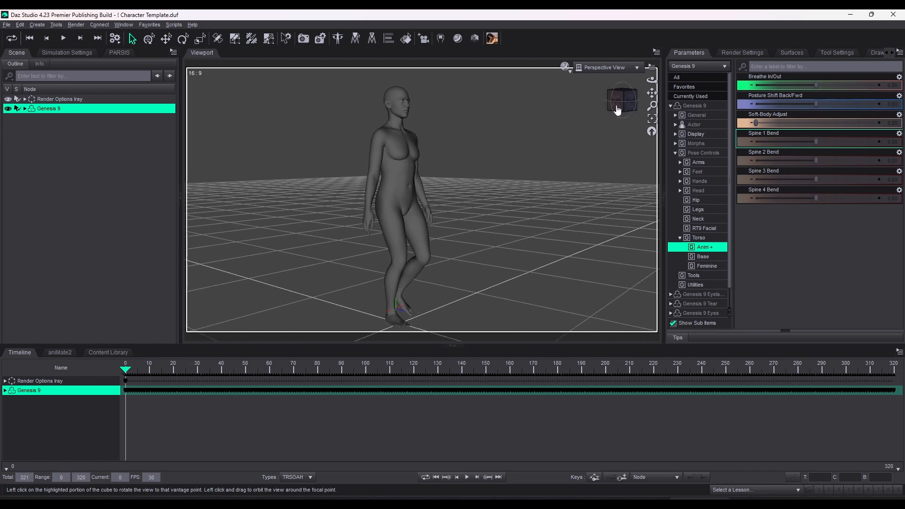
pyautogui.moveTo(817, 141); pyautogui.dragTo(835, 161)
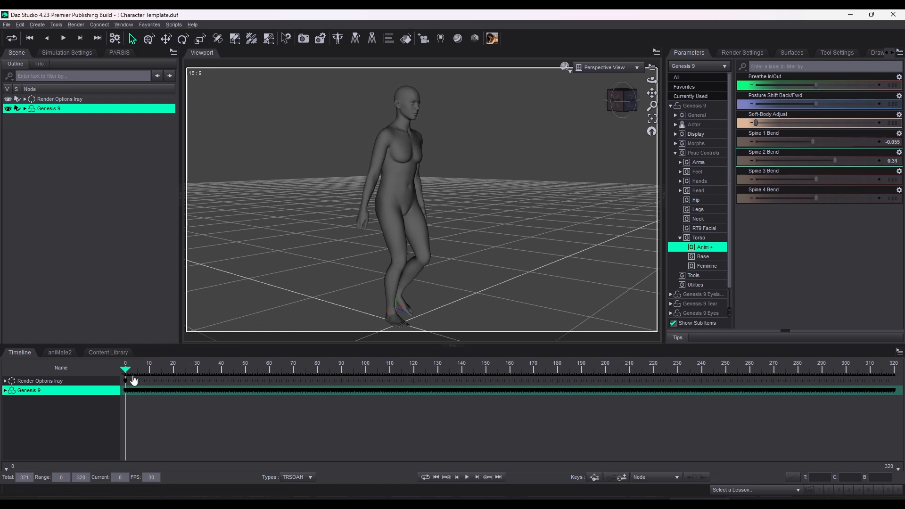
pyautogui.moveTo(125, 371); pyautogui.dragTo(20, 394)
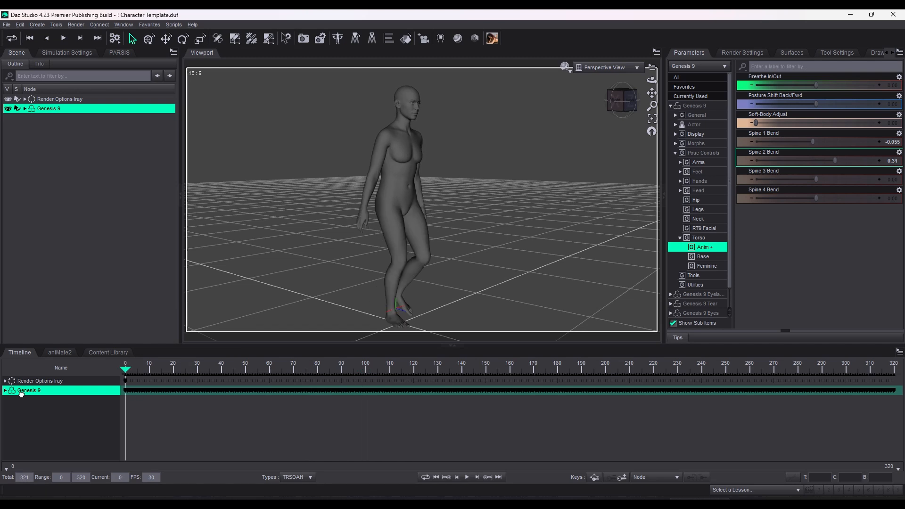
pyautogui.keyDown('alt'); pyautogui.click(896, 164); pyautogui.keyUp('alt')
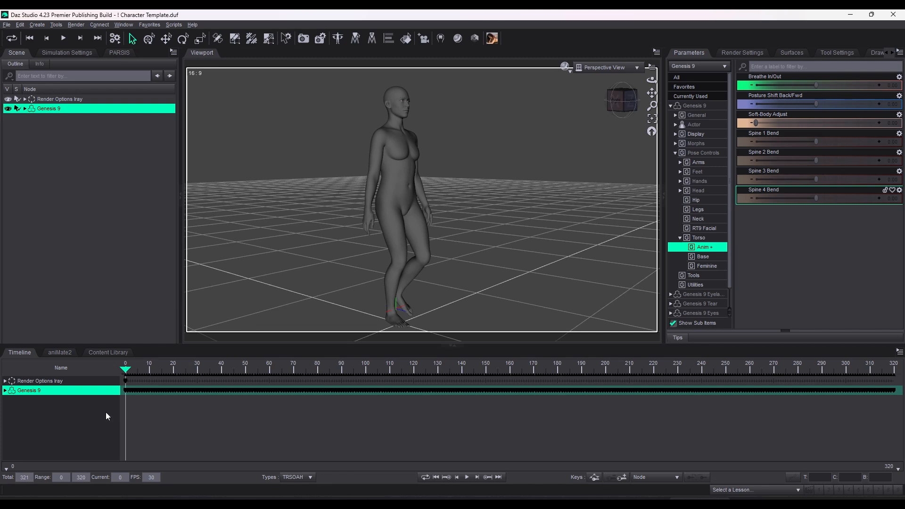
# - Select the Spine 1 bone, expand it in the timeline, and select the Spine 1 and Spine 2 keys from about frame 5 to 141
pyautogui.click(402, 198)
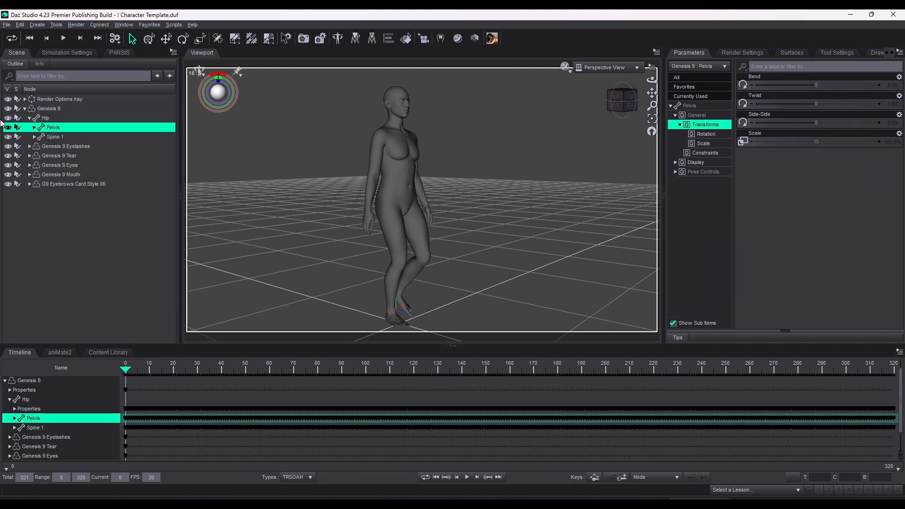
pyautogui.click(61, 138)
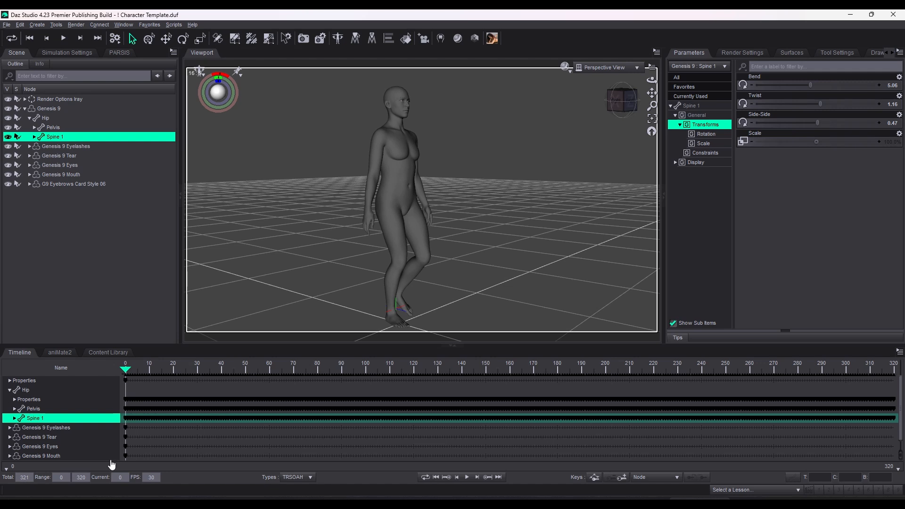
pyautogui.click(15, 418)
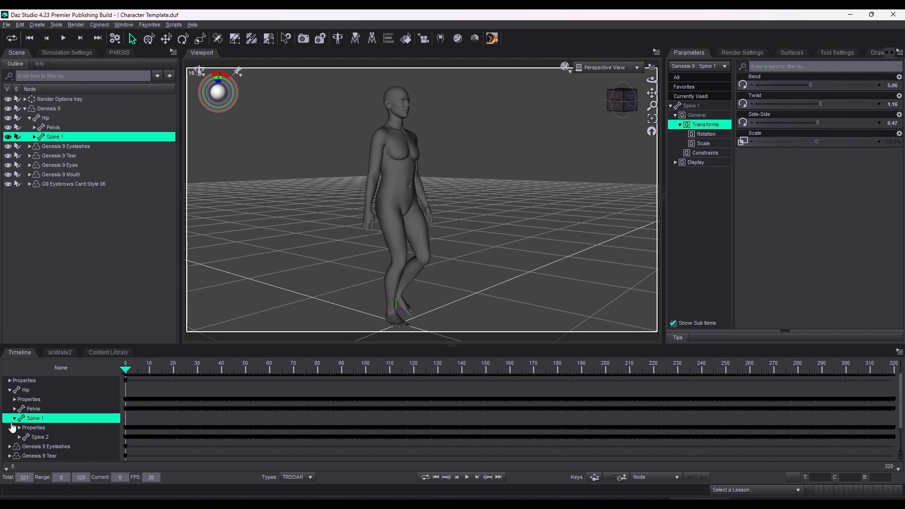
pyautogui.moveTo(137, 427); pyautogui.dragTo(465, 437)
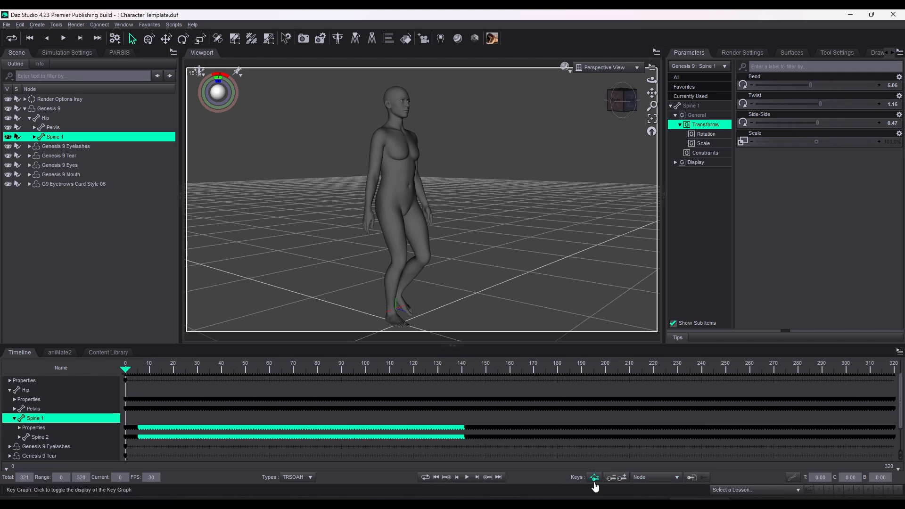
# - Clear the key selection, collapse Spine 1 and Hip in the timeline, and expand the Genesis 9 properties
pyautogui.click(15, 420)
pyautogui.click(344, 442)
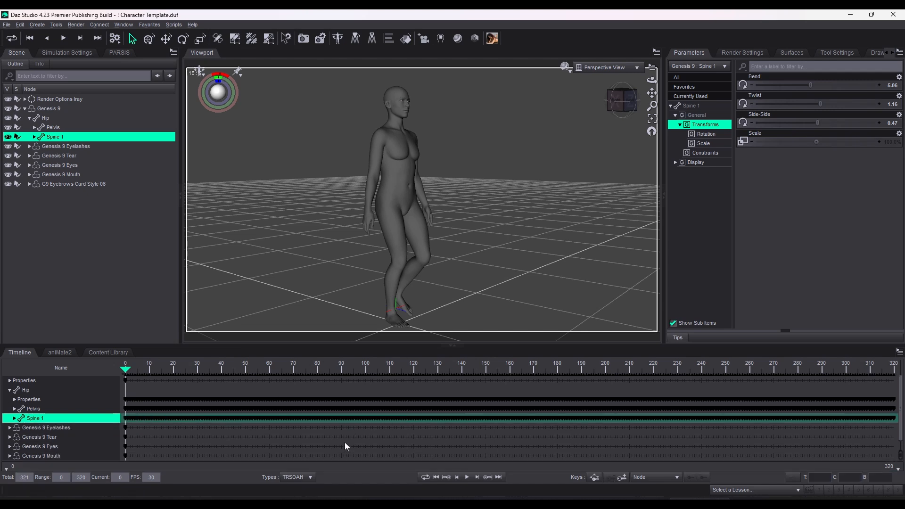
pyautogui.scroll(2, 70, 410)
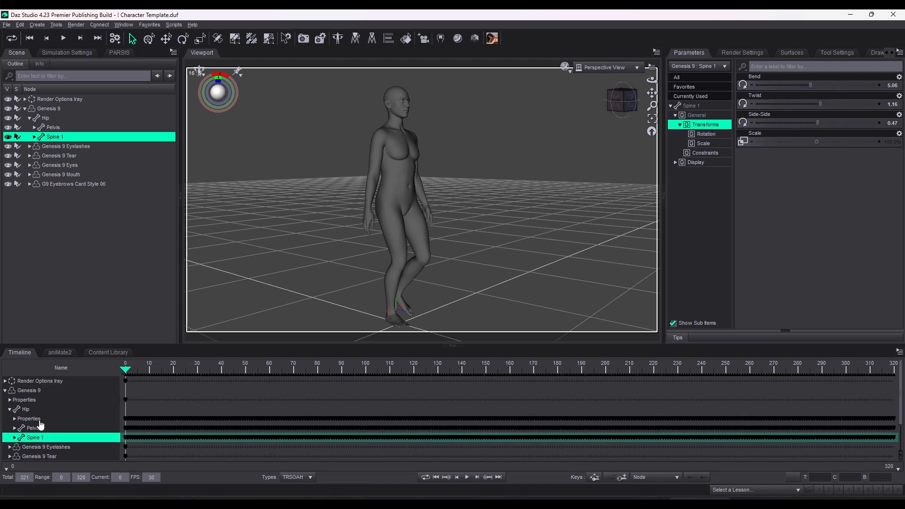
pyautogui.click(10, 410)
pyautogui.click(10, 400)
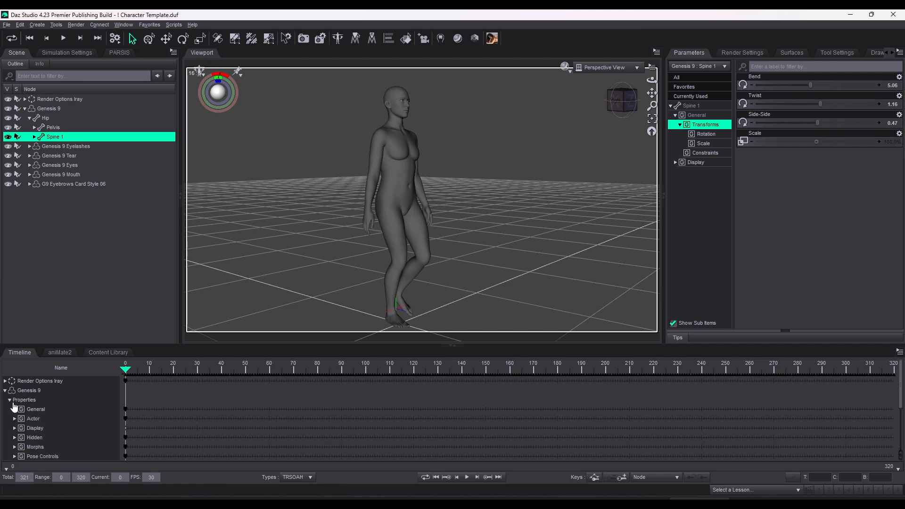
# - Select Pose Controls in the timeline, expand it to review its groups and keys, and collapse it again
pyautogui.scroll(-3, 206, 440)
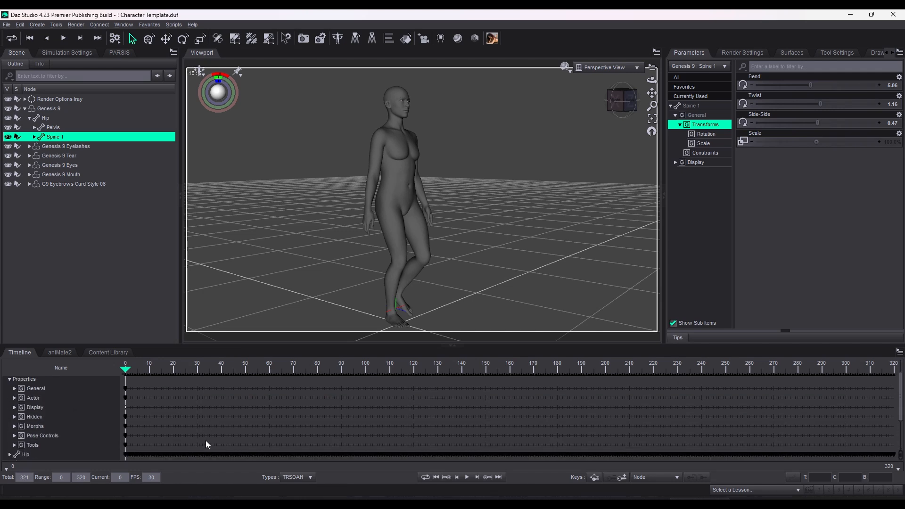
pyautogui.click(43, 430)
pyautogui.scroll(-3, 28, 424)
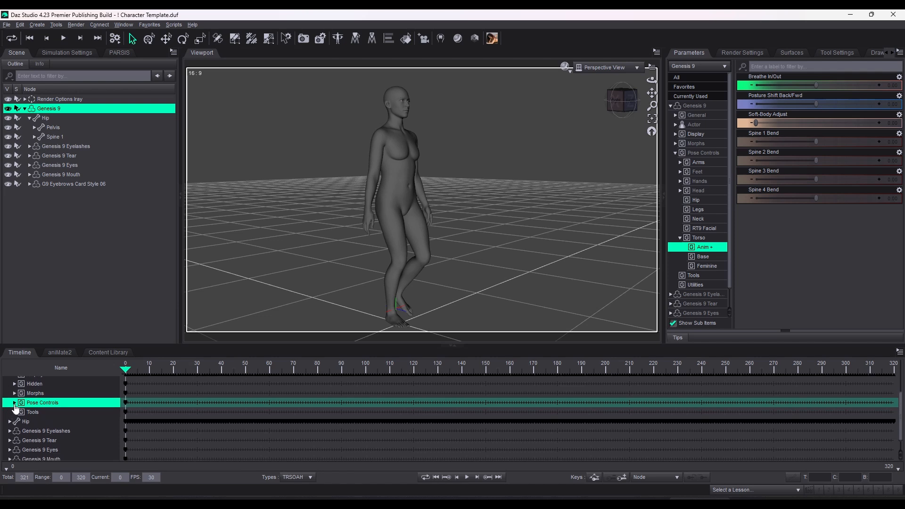
pyautogui.click(15, 403)
pyautogui.scroll(-3, 216, 411)
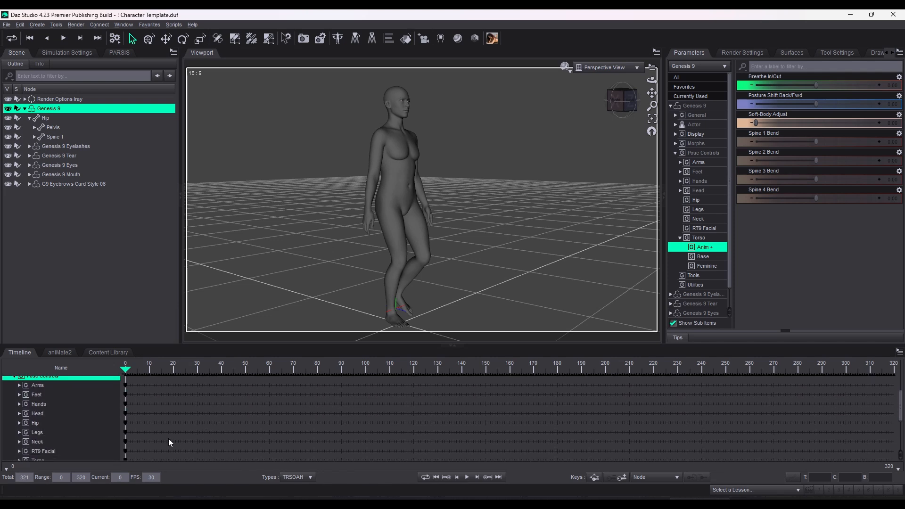
pyautogui.scroll(3, 66, 417)
pyautogui.click(14, 404)
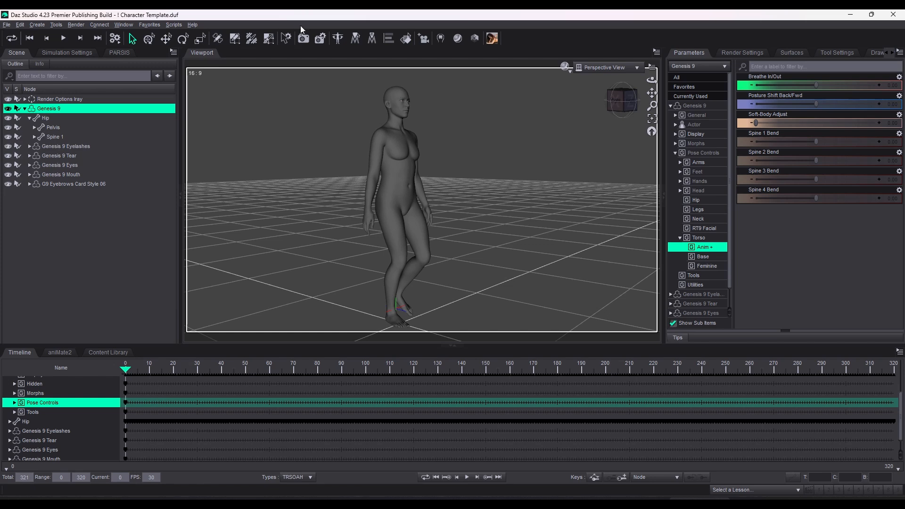
# - Set Posture Shift Back/Fwd in the Anim + torso controls to 0.38 at frame 0
pyautogui.moveTo(534, 216)
pyautogui.mouseDown(button='middle')
pyautogui.moveTo(491, 213)
pyautogui.moveTo(531, 208)
pyautogui.moveTo(546, 258)
pyautogui.moveTo(511, 219)
pyautogui.moveTo(531, 218)
pyautogui.mouseUp(button='middle')
pyautogui.scroll(2, 534, 216)
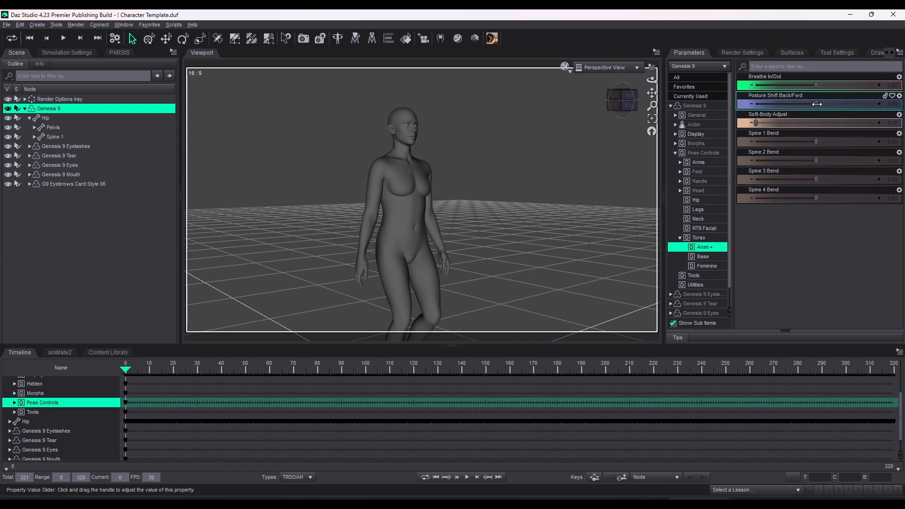
pyautogui.moveTo(818, 105); pyautogui.dragTo(839, 116)
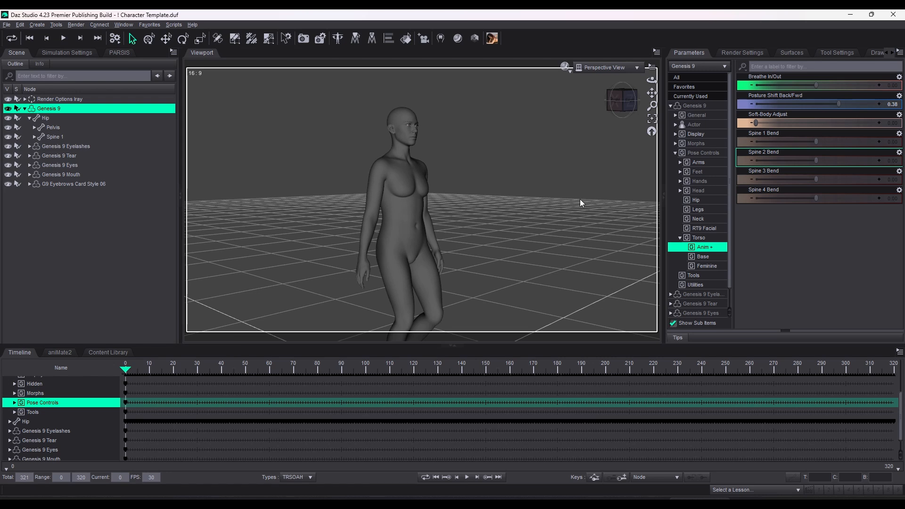
# - Show the Arms sliders within the Genesis 9 pose controls
pyautogui.click(696, 163)
pyautogui.click(680, 162)
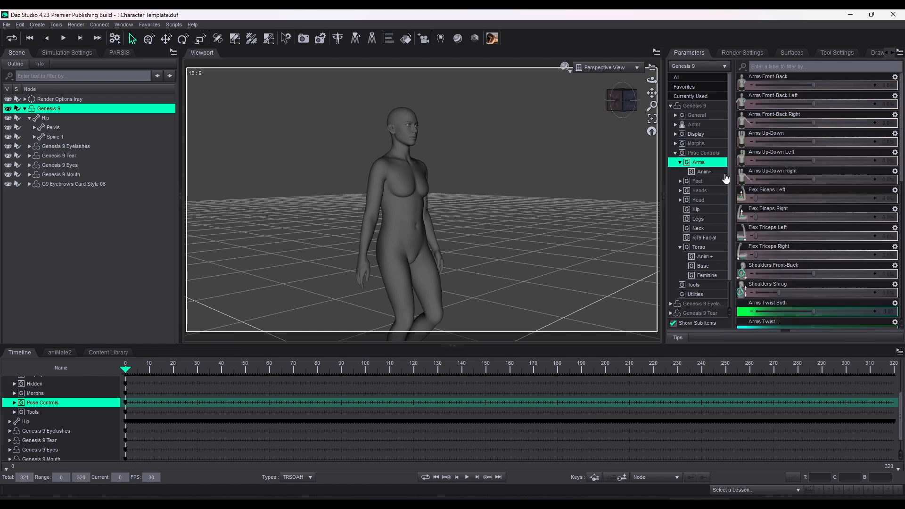
pyautogui.click(681, 163)
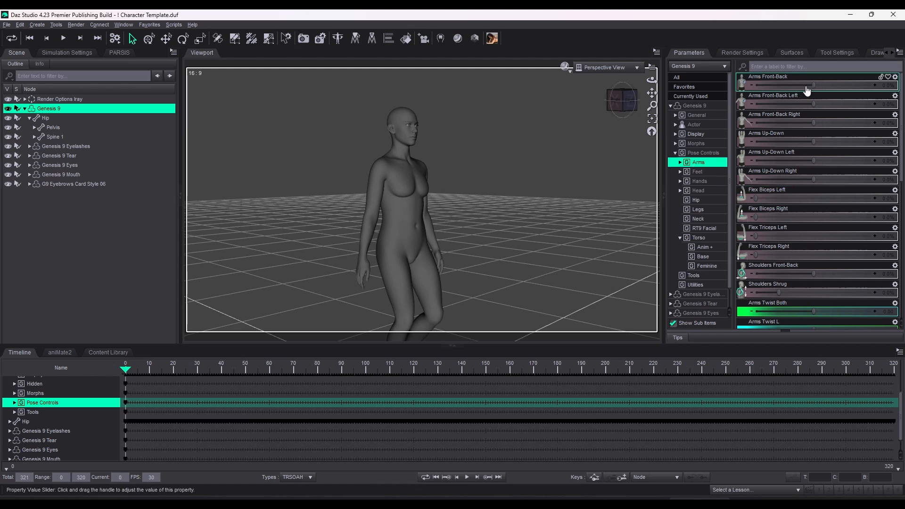
# - Try a slightly negative Arms Front-Back value, undo it, and look through the remaining arm sliders
pyautogui.moveTo(813, 85); pyautogui.dragTo(809, 85)
pyautogui.hotkey('ctrl', 'z')
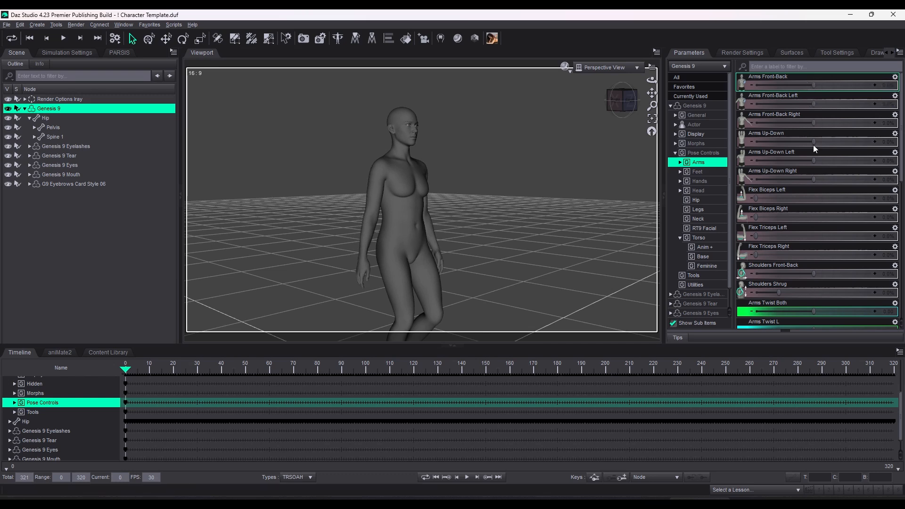
pyautogui.click(813, 250)
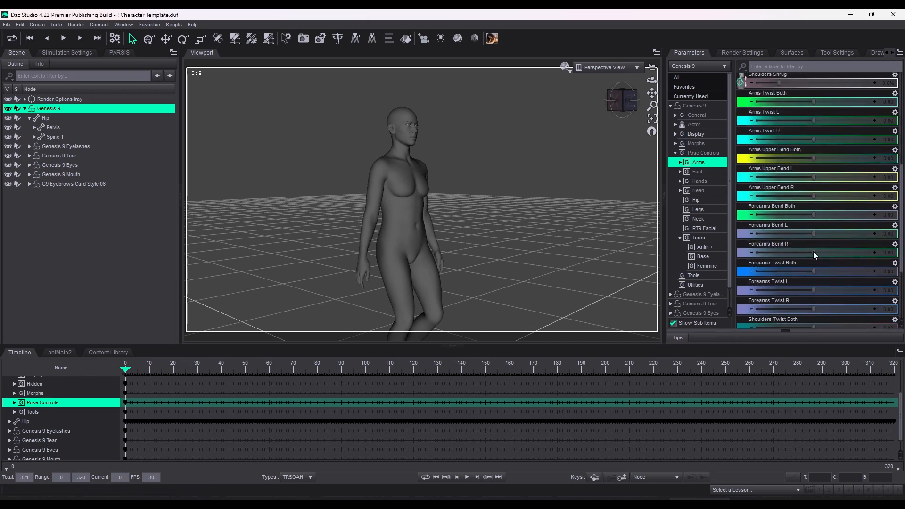
pyautogui.click(743, 203)
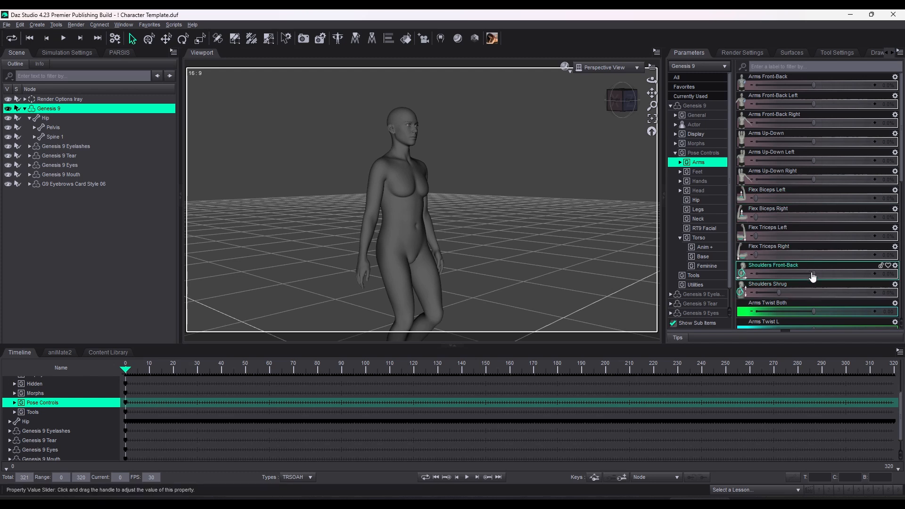
# - Set Shoulders Front-Back to -41.7%, Shoulders Shrug to 3.8%, and Arms Front-Back to -12.6% at frame 0
pyautogui.moveTo(814, 273); pyautogui.dragTo(788, 294)
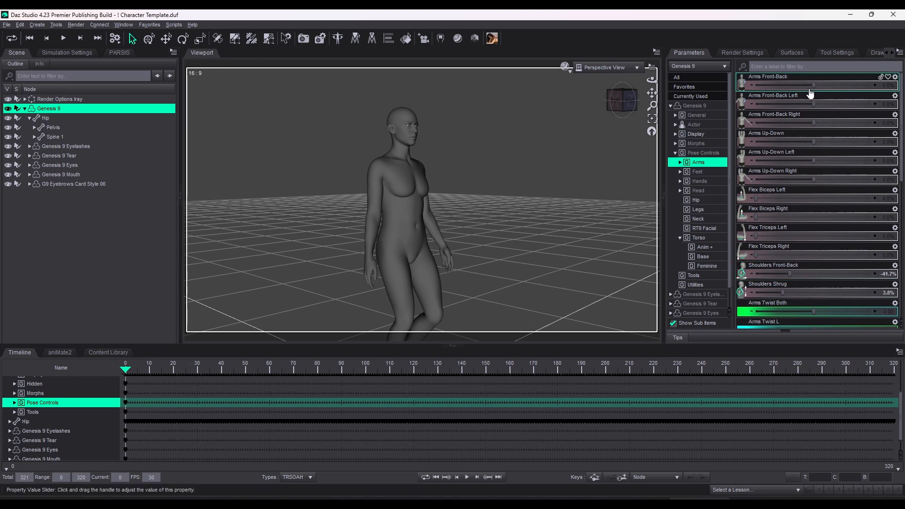
pyautogui.moveTo(813, 86); pyautogui.dragTo(806, 89)
pyautogui.moveTo(491, 249); pyautogui.dragTo(446, 231, button='middle')
# - Set Arms Twist Both to 0.093 and Arms Up-Down to 3.6% at frame 0
pyautogui.scroll(-3, 799, 286)
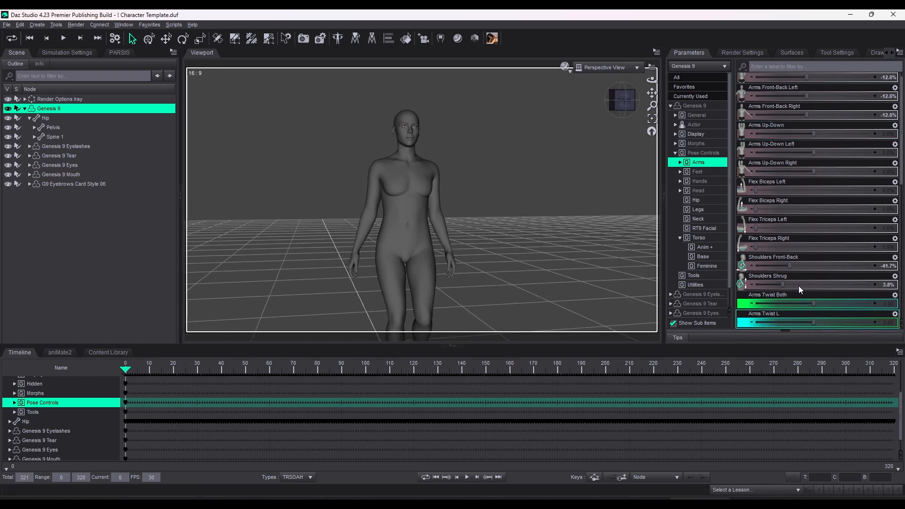
pyautogui.moveTo(812, 246); pyautogui.dragTo(819, 264)
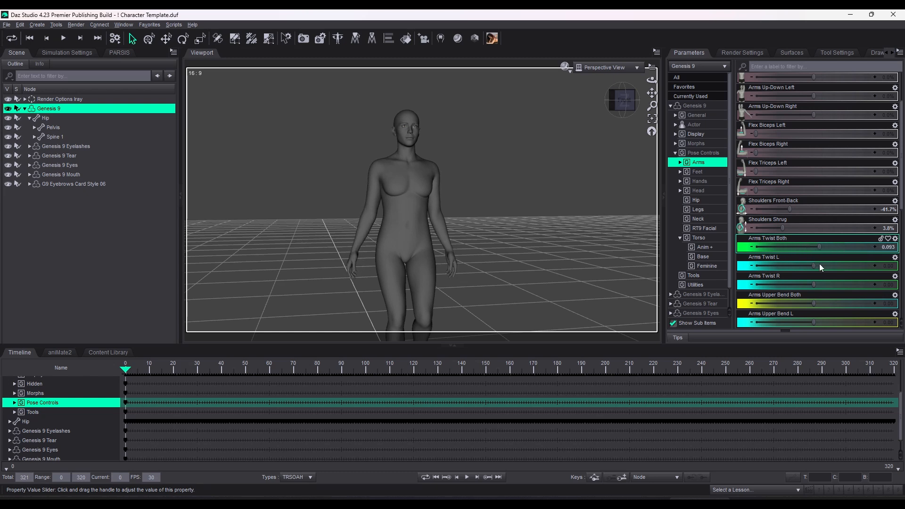
pyautogui.scroll(3, 816, 132)
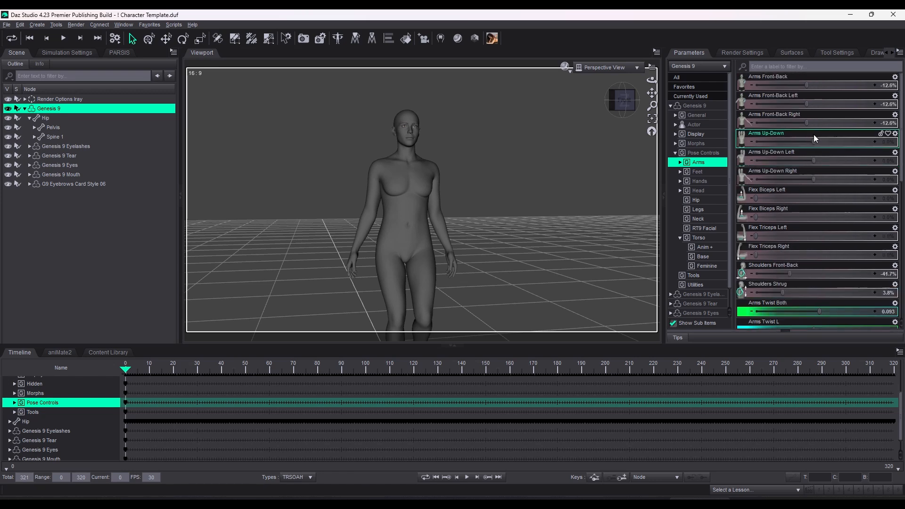
pyautogui.moveTo(814, 142); pyautogui.dragTo(815, 143)
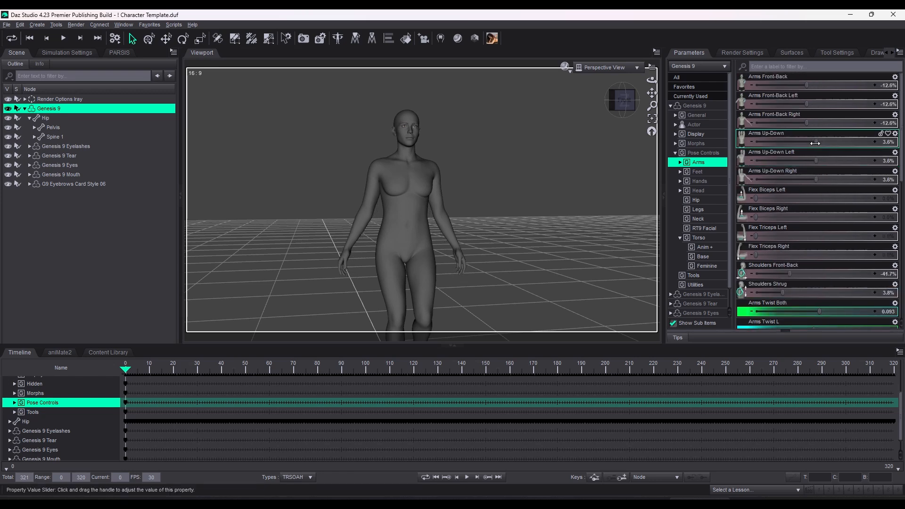
pyautogui.moveTo(432, 203); pyautogui.dragTo(456, 208, button='middle')
# - Try a Forearms Twist Both adjustment of about -0.061 and undo it
pyautogui.scroll(-5, 802, 250)
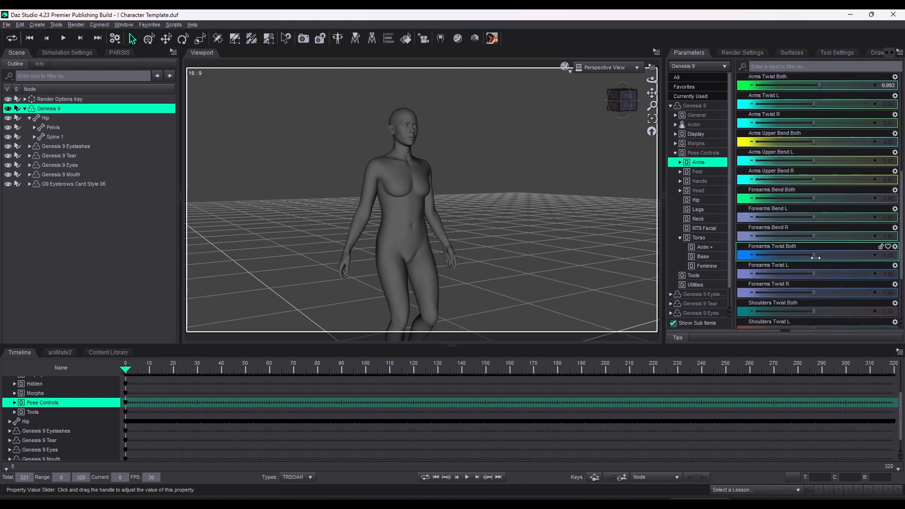
pyautogui.moveTo(815, 257)
pyautogui.mouseDown()
pyautogui.moveTo(775, 268)
pyautogui.moveTo(809, 269)
pyautogui.moveTo(836, 237)
pyautogui.moveTo(816, 238)
pyautogui.moveTo(825, 244)
pyautogui.mouseUp()
pyautogui.hotkey('ctrl', 'z')
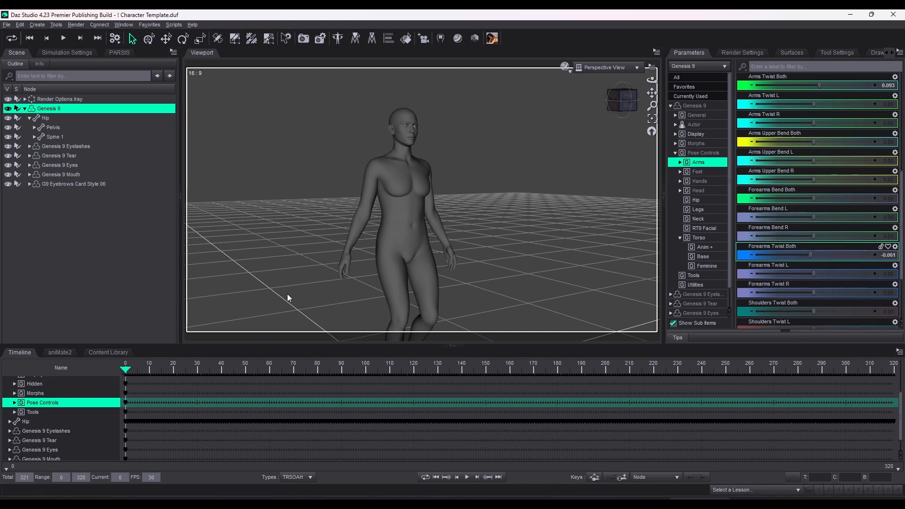
# - Select the figure's right forearm bone and collapse all items in the timeline
pyautogui.click(359, 231)
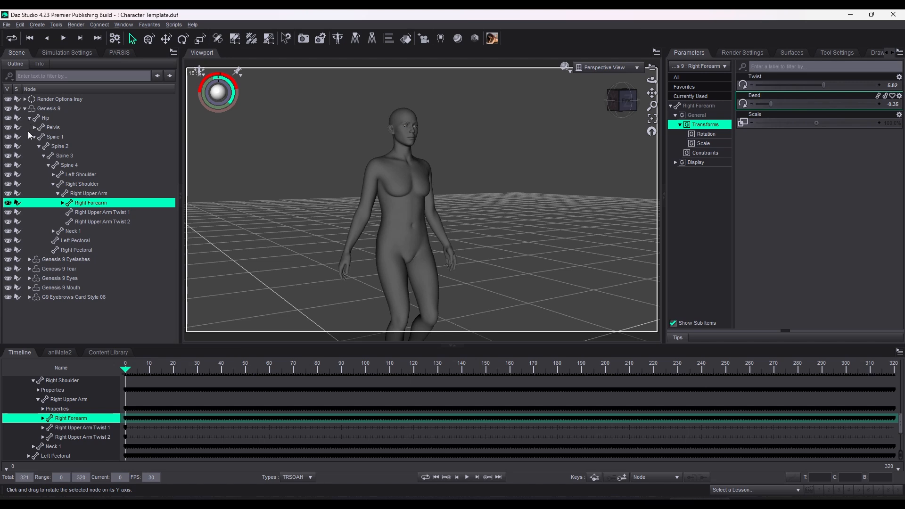
pyautogui.rightClick(170, 400)
pyautogui.moveTo(208, 385)
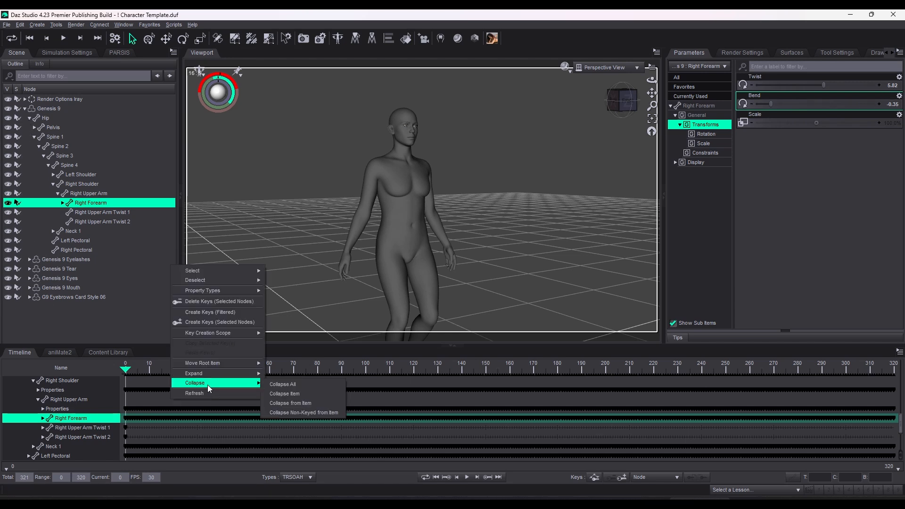
pyautogui.click(283, 384)
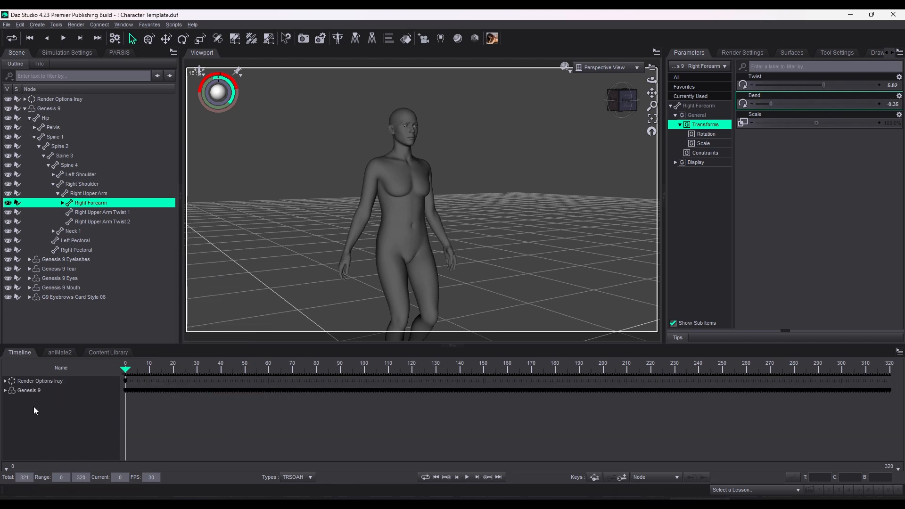
# - Expand Genesis 9 and its properties in the timeline, select Pose Controls, and collapse the Hip hierarchy in the scene
pyautogui.click(5, 390)
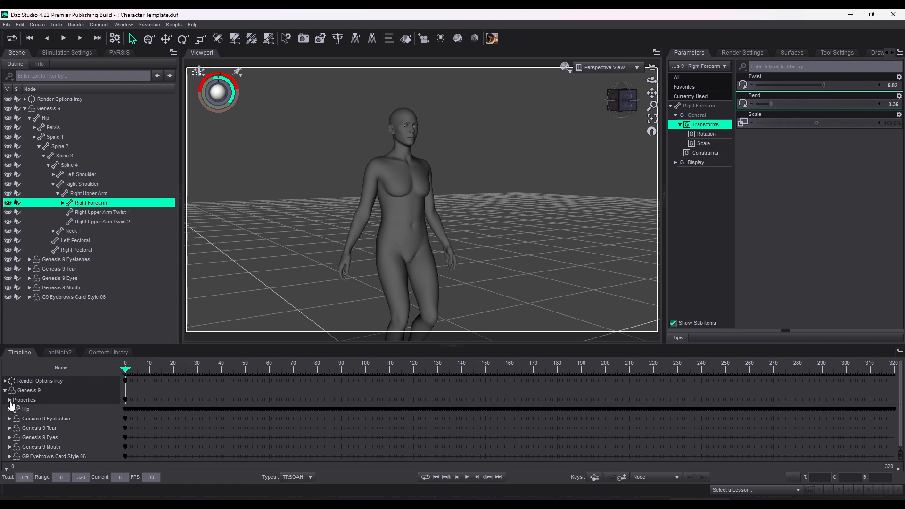
pyautogui.click(9, 400)
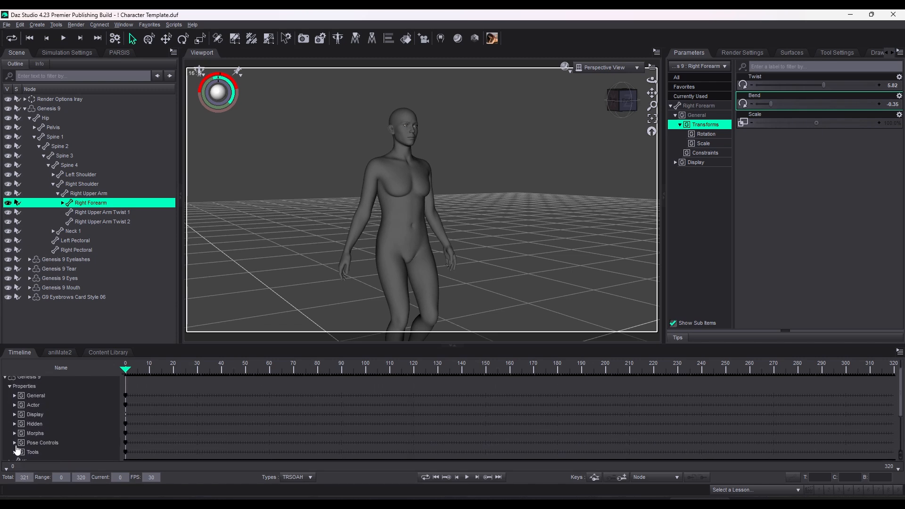
pyautogui.doubleClick(47, 444)
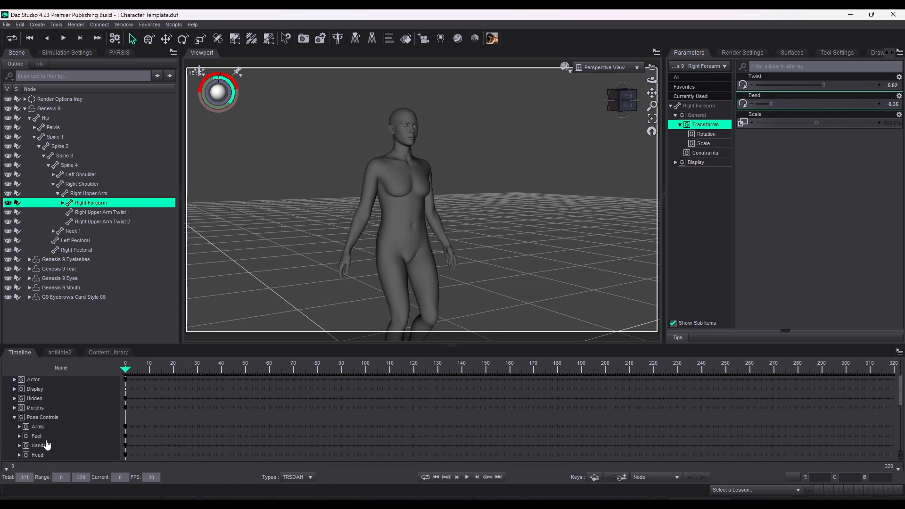
pyautogui.doubleClick(42, 418)
pyautogui.click(42, 416)
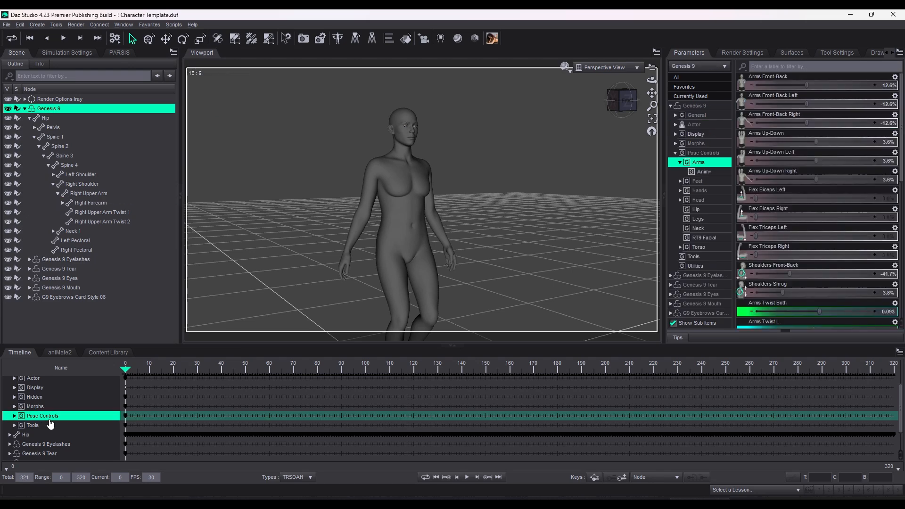
pyautogui.click(29, 118)
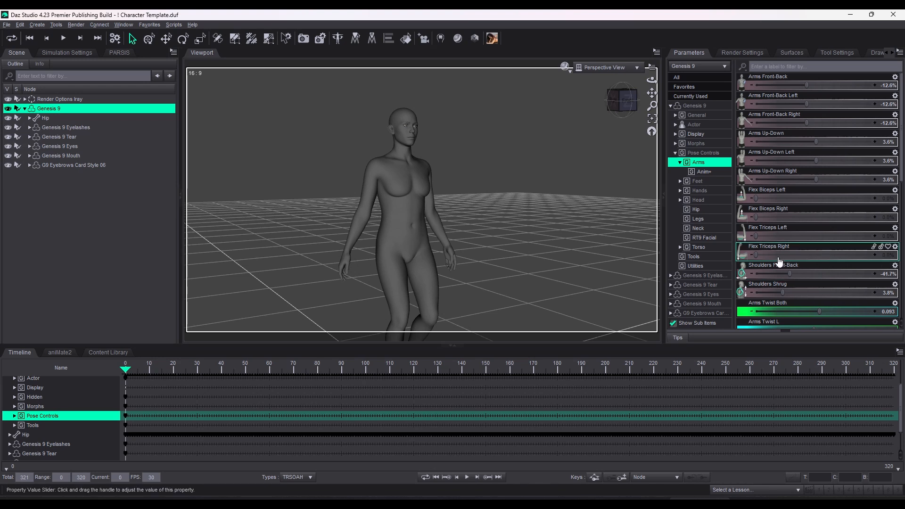
# - Set Forearms Twist Both to -0.17 at frame 0
pyautogui.scroll(-10, 832, 268)
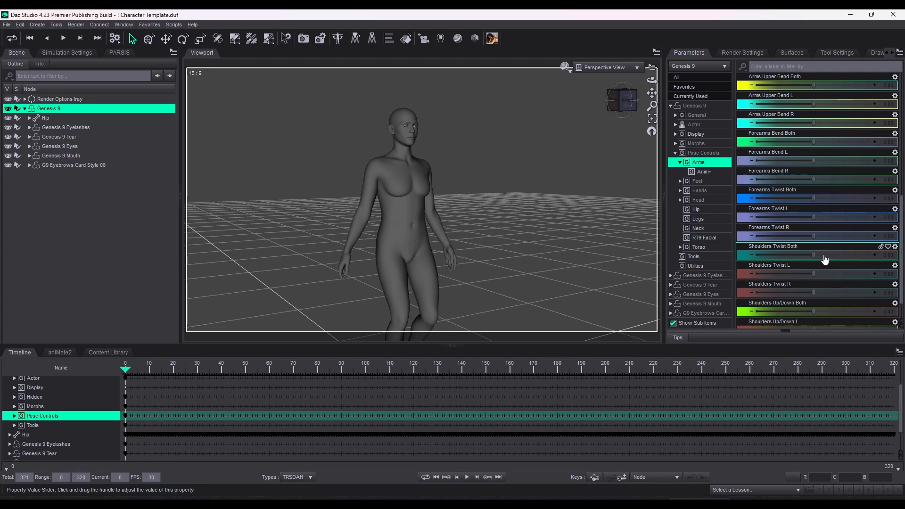
pyautogui.moveTo(813, 199); pyautogui.dragTo(805, 203)
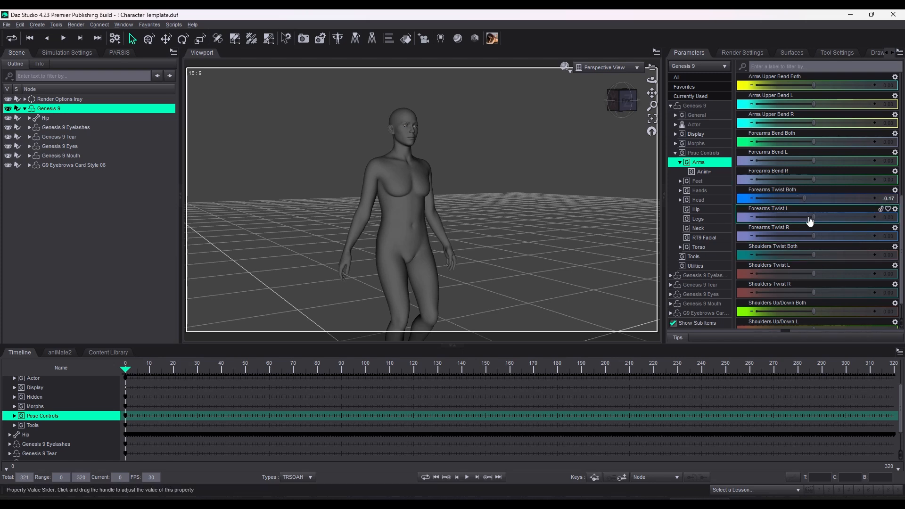
pyautogui.moveTo(513, 231)
pyautogui.mouseDown(button='middle')
pyautogui.moveTo(462, 231)
pyautogui.moveTo(514, 231)
pyautogui.mouseUp(button='middle')
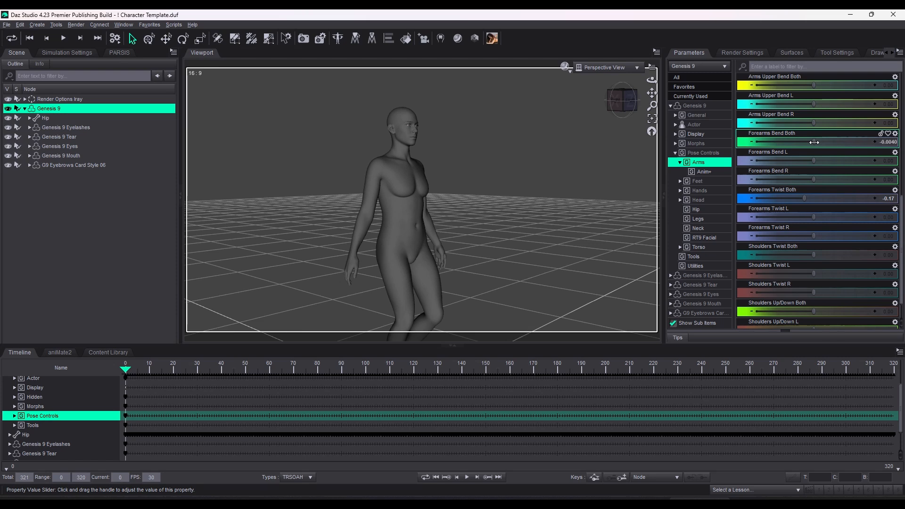
# - Try a Forearms Bend Both of 0.11, undo it, and view the figure from closer to the front
pyautogui.moveTo(815, 142); pyautogui.dragTo(820, 142)
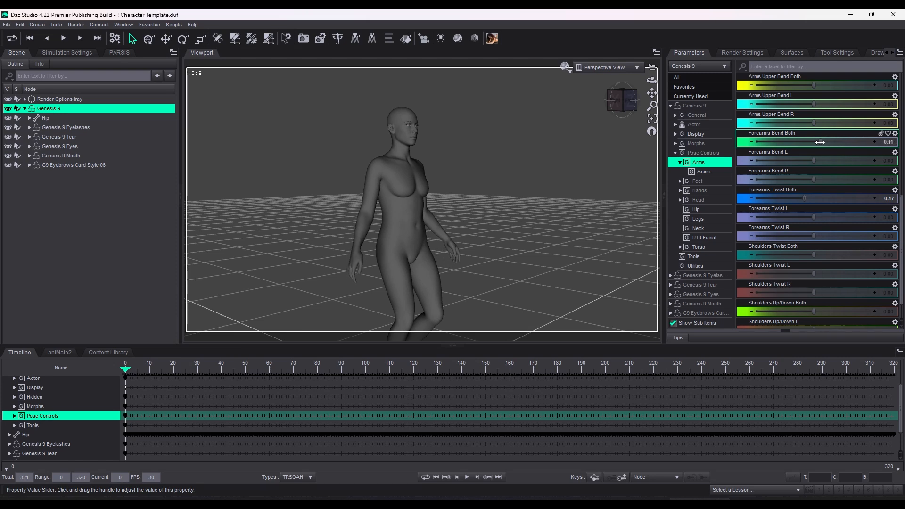
pyautogui.hotkey('ctrl', 'z')
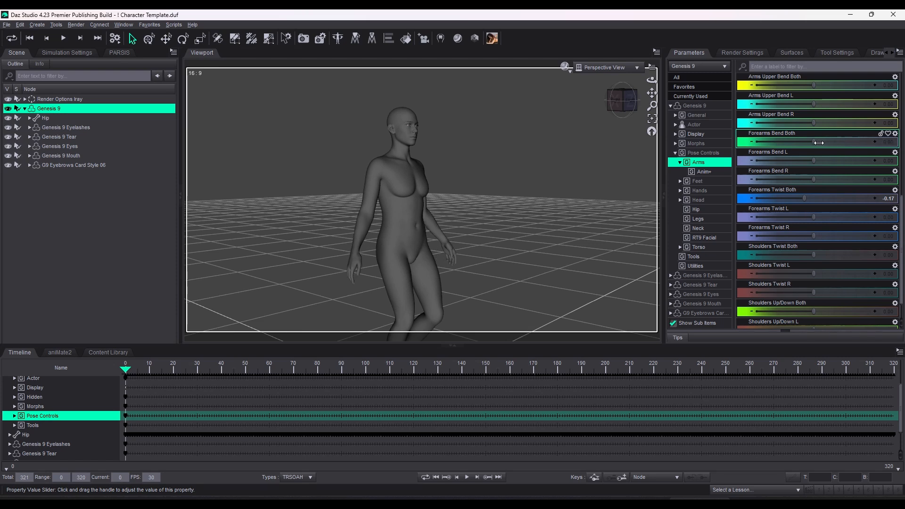
pyautogui.moveTo(583, 215); pyautogui.dragTo(522, 211, button='middle')
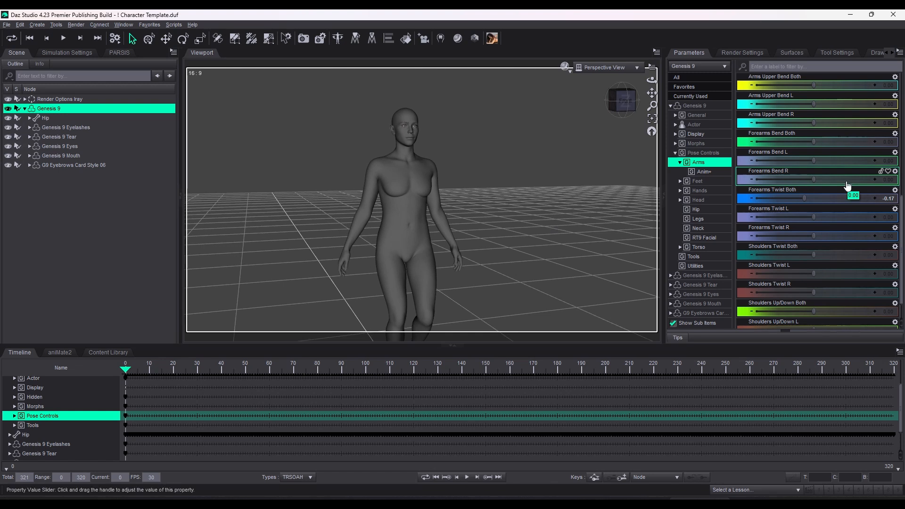
# - Set the Arms Twist Both pose control to -0.16 at frame 0
pyautogui.scroll(2, 840, 175)
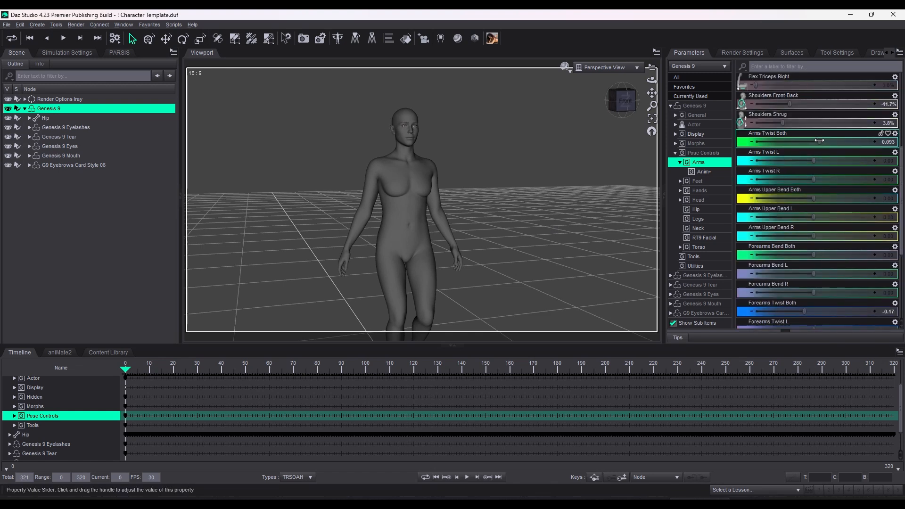
pyautogui.moveTo(820, 141); pyautogui.dragTo(805, 142)
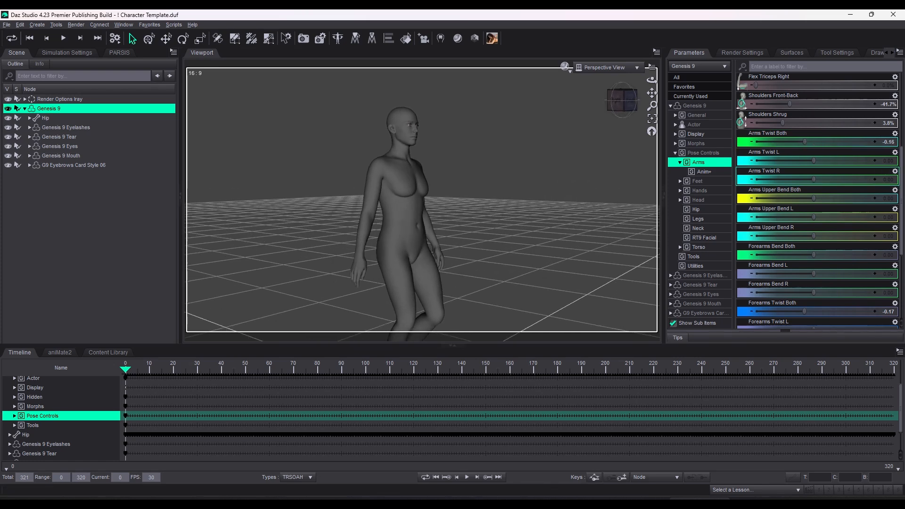
pyautogui.moveTo(425, 198)
pyautogui.mouseDown(button='middle')
pyautogui.moveTo(448, 194)
pyautogui.moveTo(406, 196)
pyautogui.moveTo(427, 200)
pyautogui.mouseUp(button='middle')
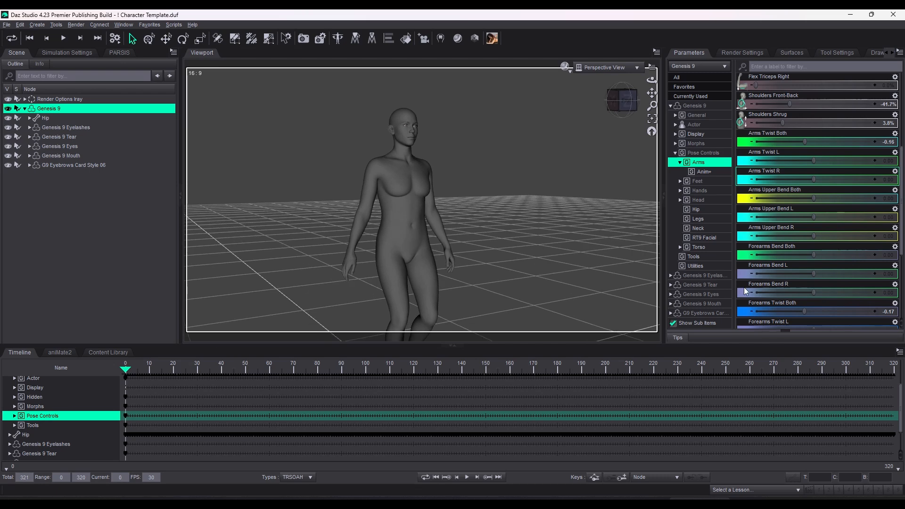
# - Set the Forearms Twist Both pose control to -0.053 at frame 0
pyautogui.scroll(-3, 806, 255)
pyautogui.moveTo(806, 255); pyautogui.dragTo(813, 255)
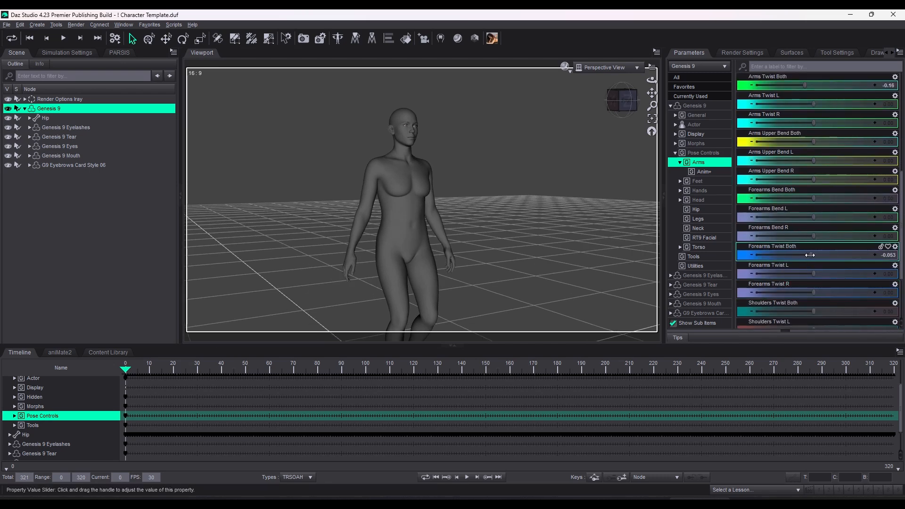
pyautogui.moveTo(481, 250); pyautogui.dragTo(529, 249, button='middle')
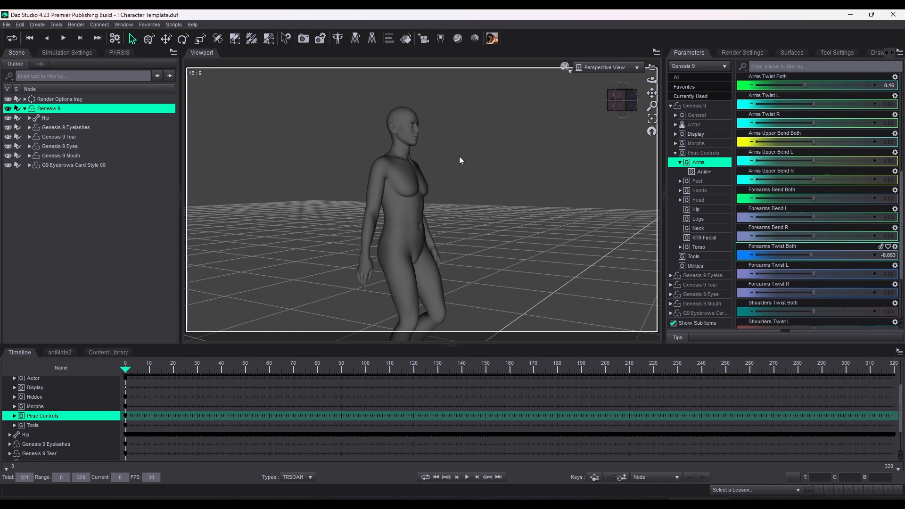
pyautogui.moveTo(494, 176)
pyautogui.mouseDown(button='middle')
pyautogui.moveTo(439, 177)
pyautogui.moveTo(494, 176)
pyautogui.mouseUp(button='middle')
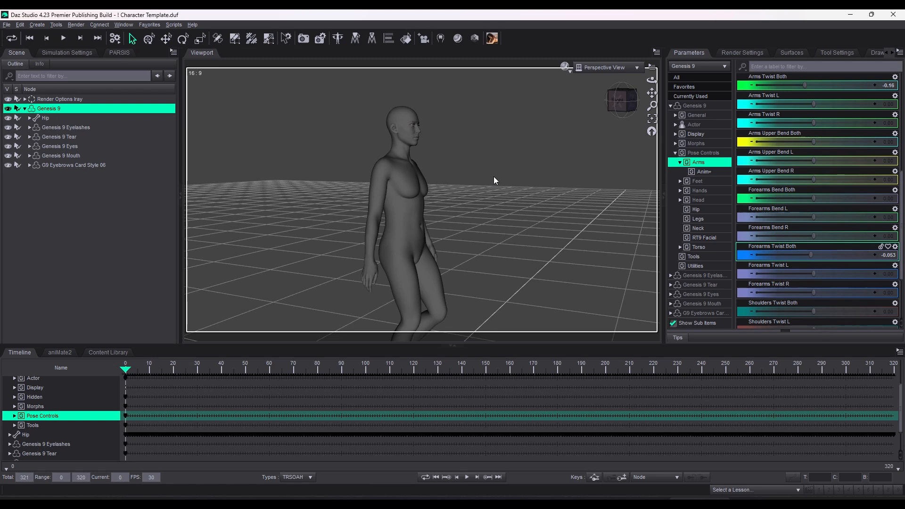
# - Set the Spine 2 Bend torso pose control to 0.020 at frame 0
pyautogui.click(699, 248)
pyautogui.scroll(-3, 830, 249)
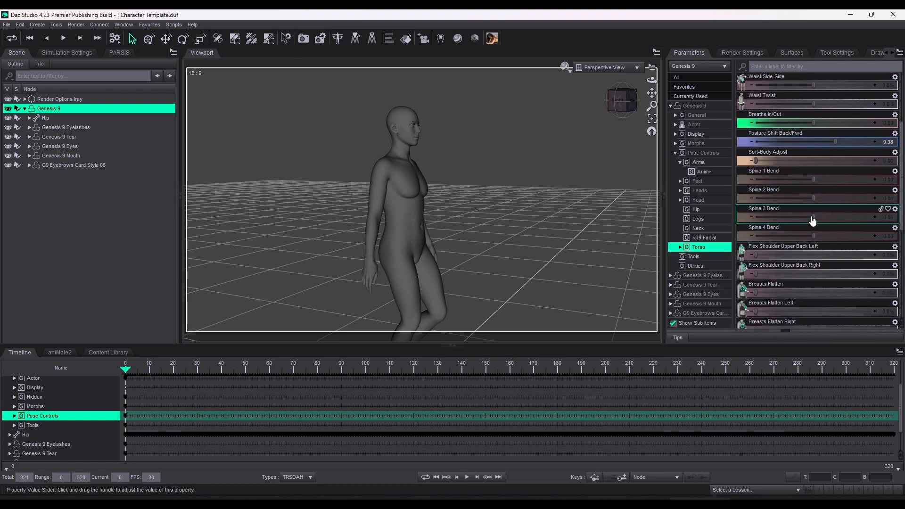
pyautogui.moveTo(815, 197); pyautogui.dragTo(816, 198)
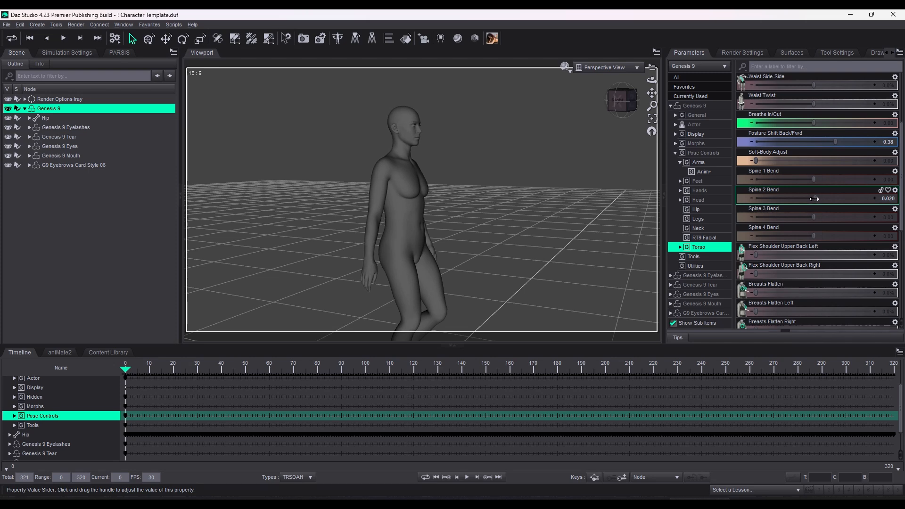
pyautogui.moveTo(557, 235); pyautogui.dragTo(609, 245, button='middle')
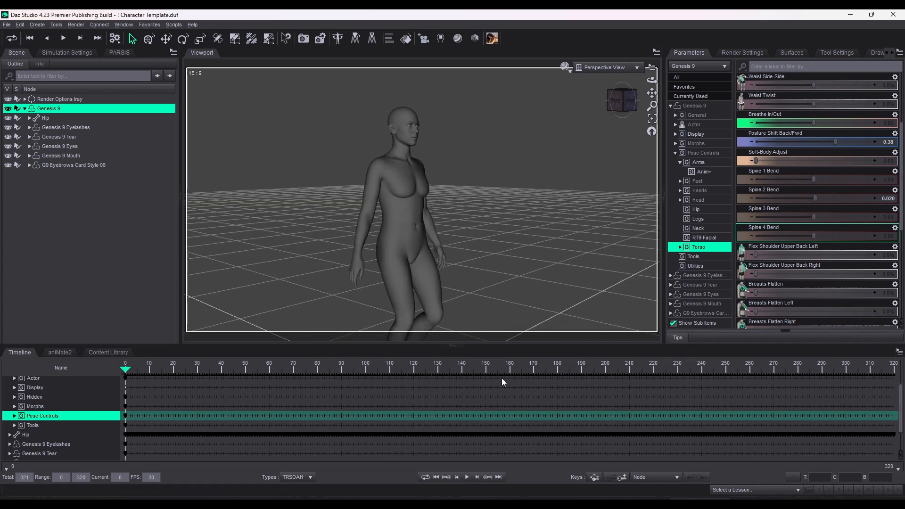
# - At frame 180, set the torso controls Waist Twist to -55.5% and Waist Side-Side to -5.1%
pyautogui.click(557, 369)
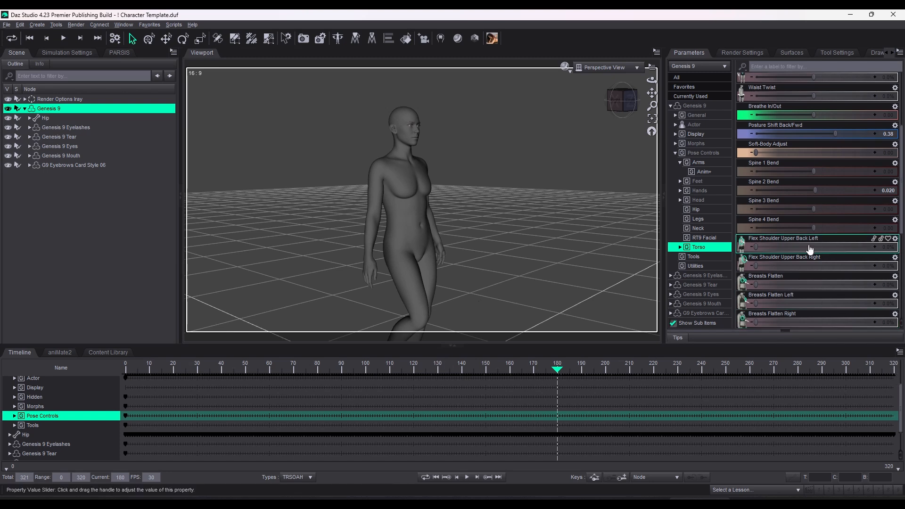
pyautogui.scroll(-3, 804, 233)
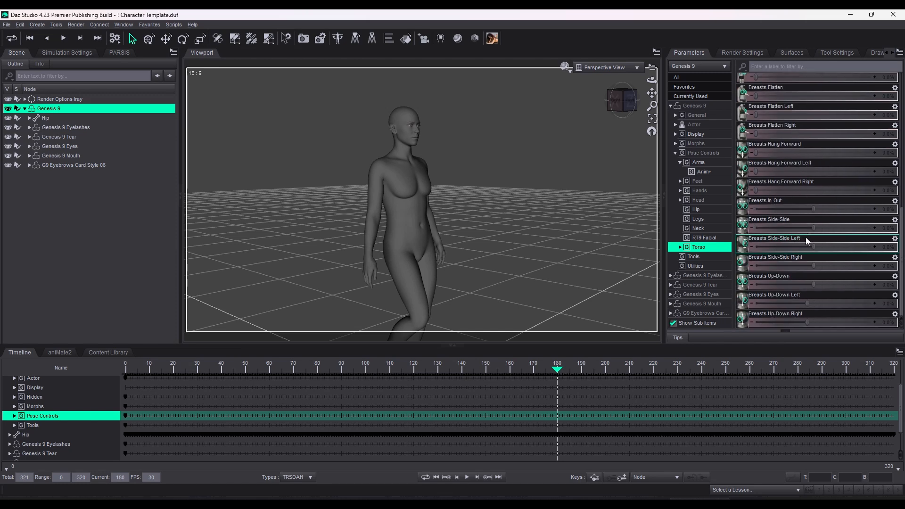
pyautogui.scroll(1, 811, 279)
pyautogui.scroll(-1, 810, 279)
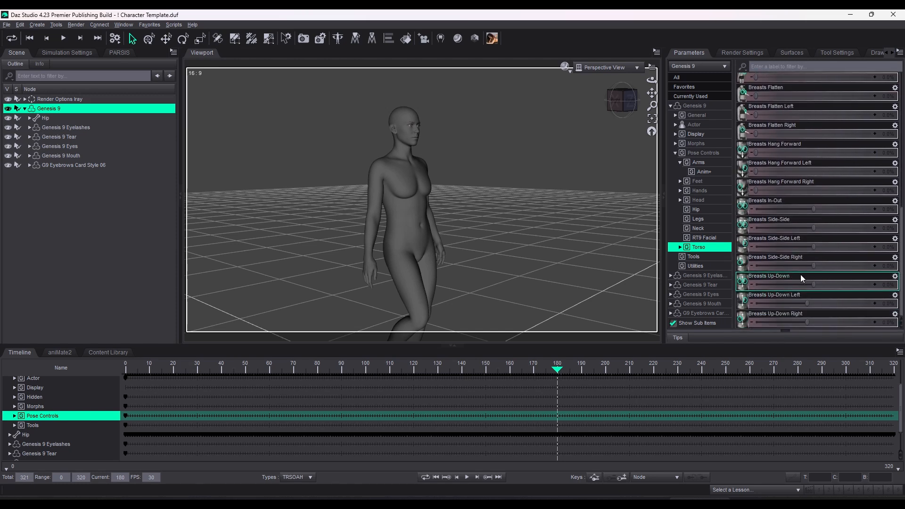
pyautogui.scroll(1, 801, 275)
pyautogui.scroll(-1, 801, 277)
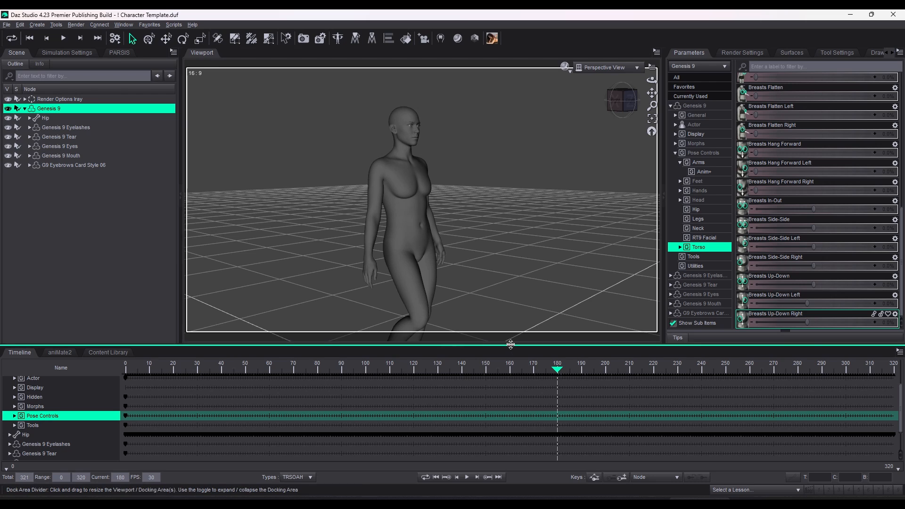
pyautogui.click(457, 348)
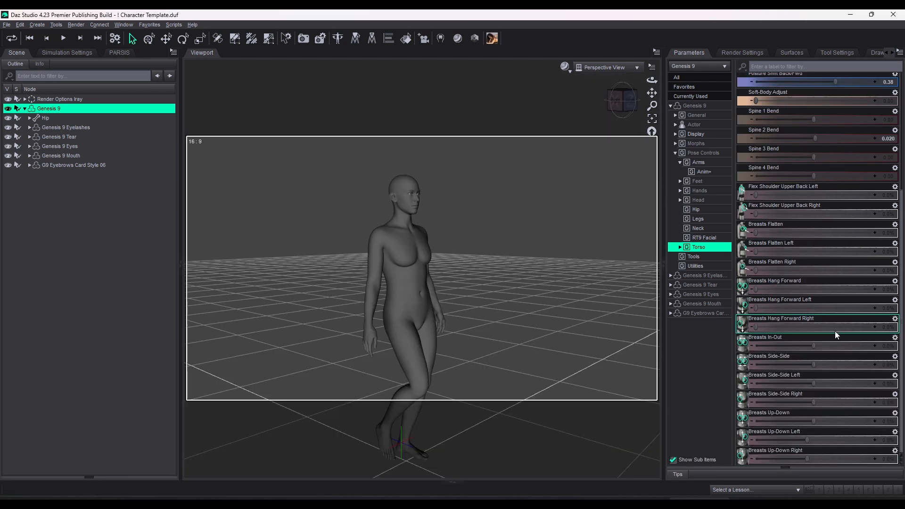
pyautogui.scroll(3, 836, 331)
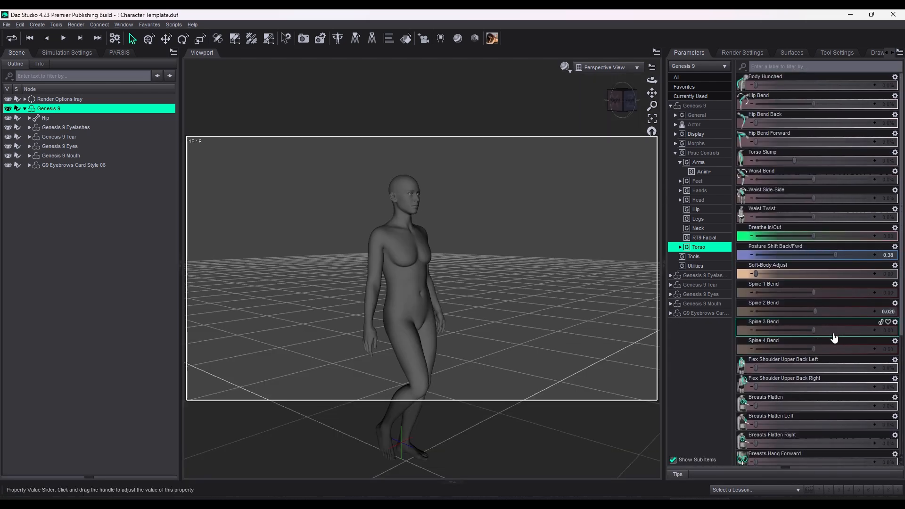
pyautogui.click(453, 483)
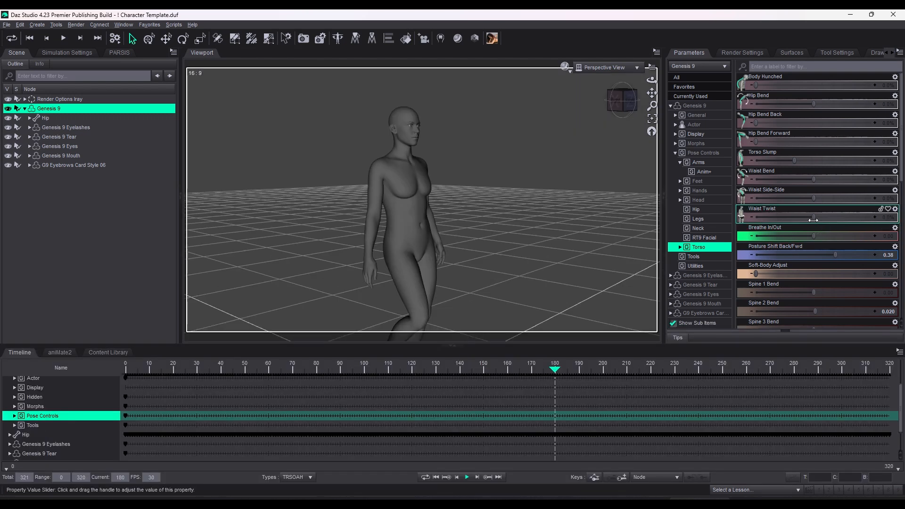
pyautogui.moveTo(814, 221); pyautogui.dragTo(809, 200)
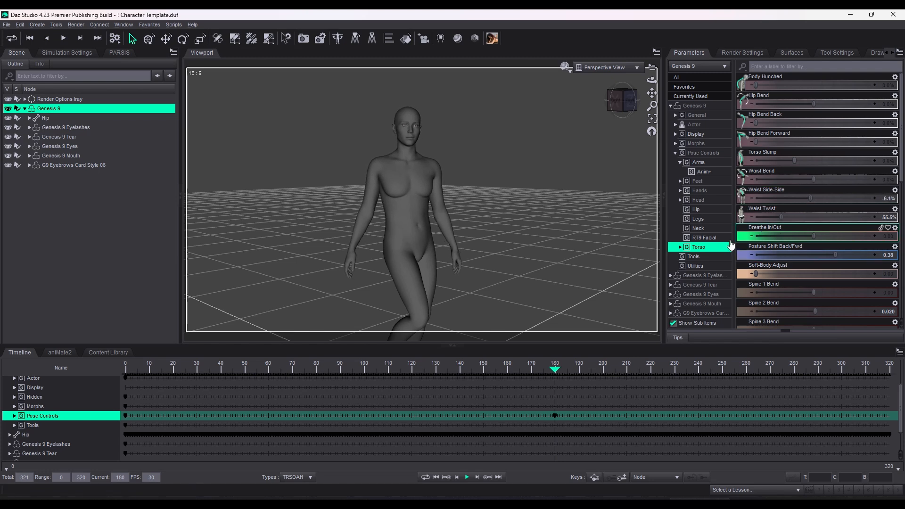
# - At frame 180, set Neck-Head Twist to -23.4% and Neck-Head Side-Side to -10.9%
pyautogui.click(698, 228)
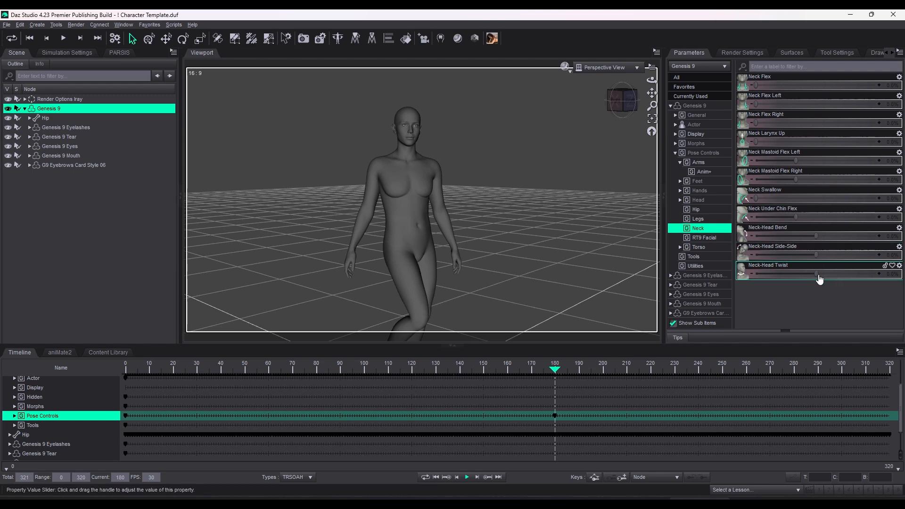
pyautogui.moveTo(818, 274); pyautogui.dragTo(810, 255)
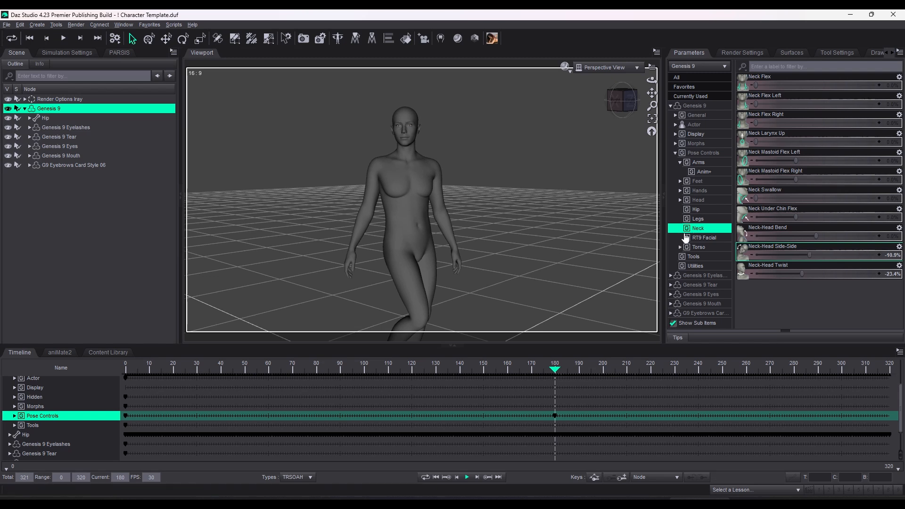
# - Set the head's Eye Look Side-Side pose control to 100% at frame 180
pyautogui.click(681, 200)
pyautogui.click(704, 248)
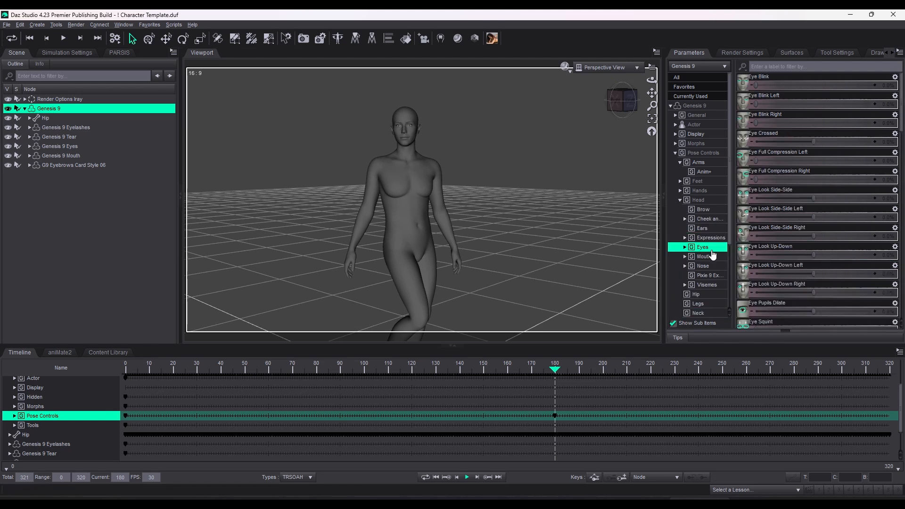
pyautogui.scroll(-2, 809, 265)
pyautogui.scroll(3, 809, 264)
pyautogui.scroll(3, 811, 245)
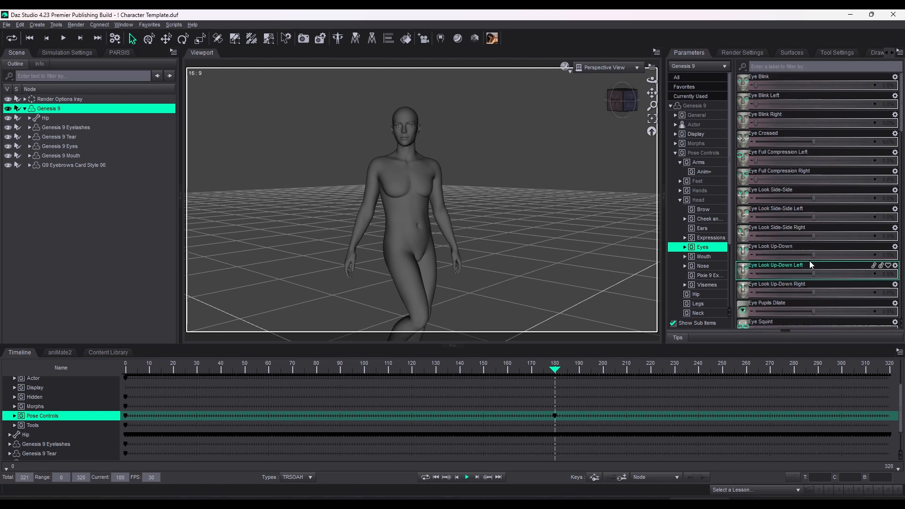
pyautogui.moveTo(815, 200); pyautogui.dragTo(878, 199)
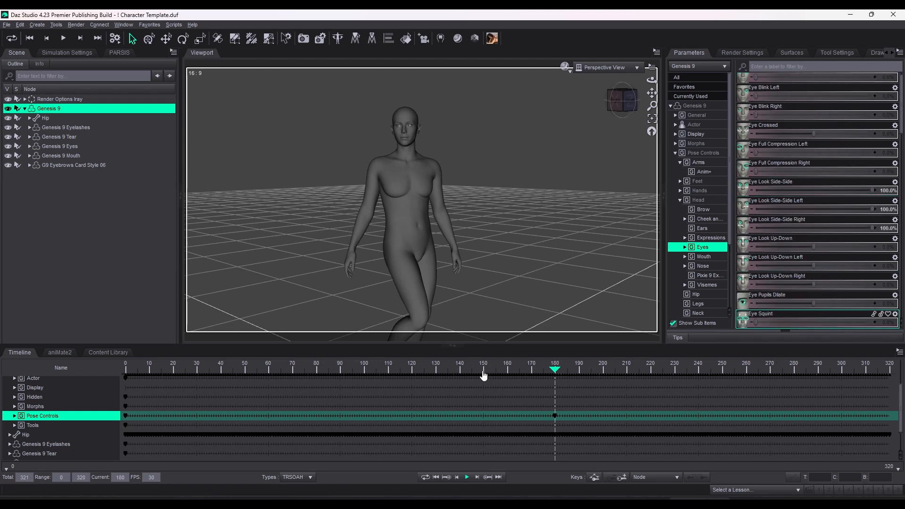
# - At frame 140, set the torso controls Waist Twist and Waist Side-Side to 0
pyautogui.click(457, 370)
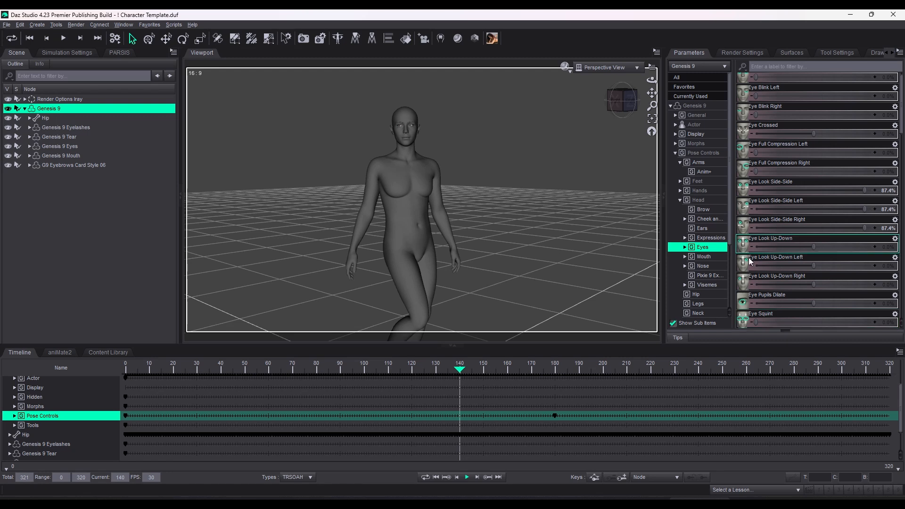
pyautogui.scroll(-2, 714, 297)
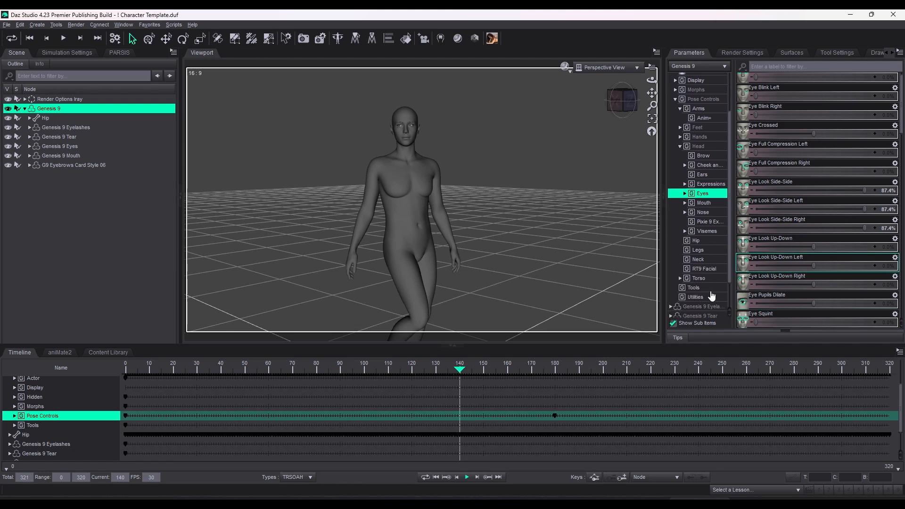
pyautogui.click(711, 279)
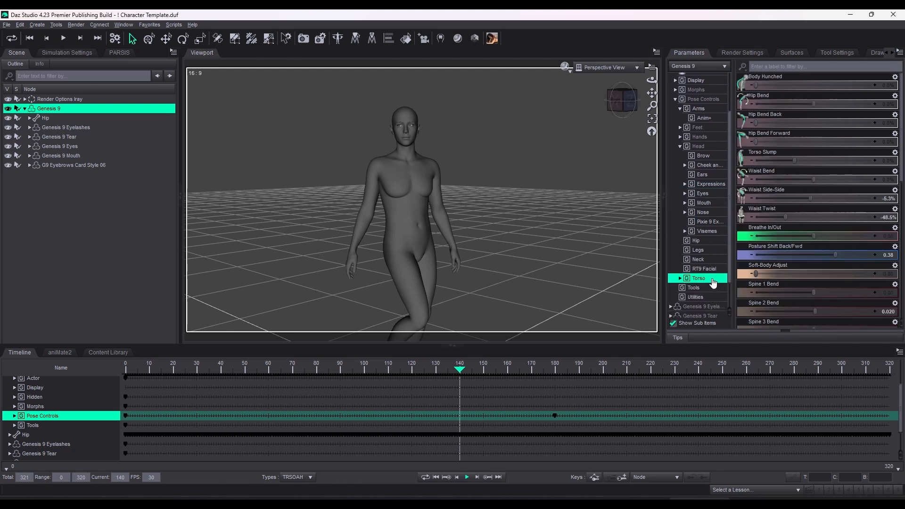
pyautogui.click(893, 218)
pyautogui.write('0')
pyautogui.press('Return')
pyautogui.click(892, 200)
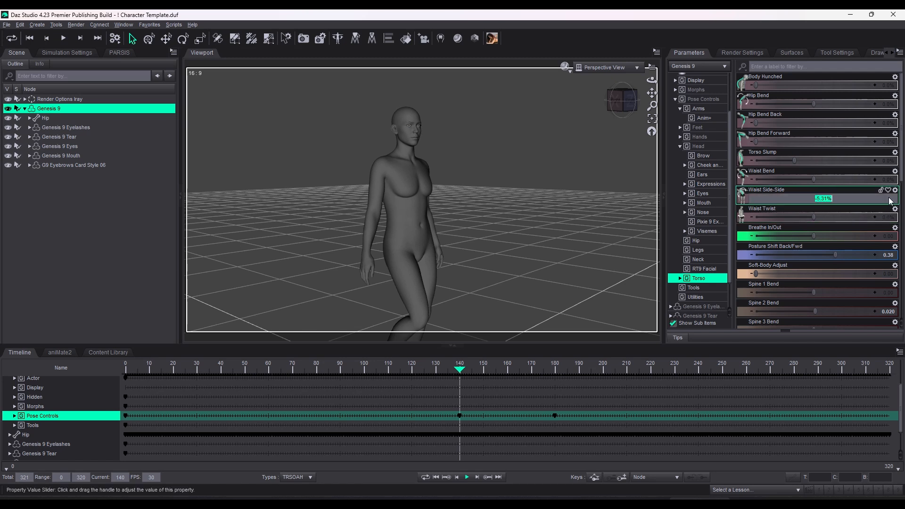
pyautogui.write('0')
pyautogui.press('Return')
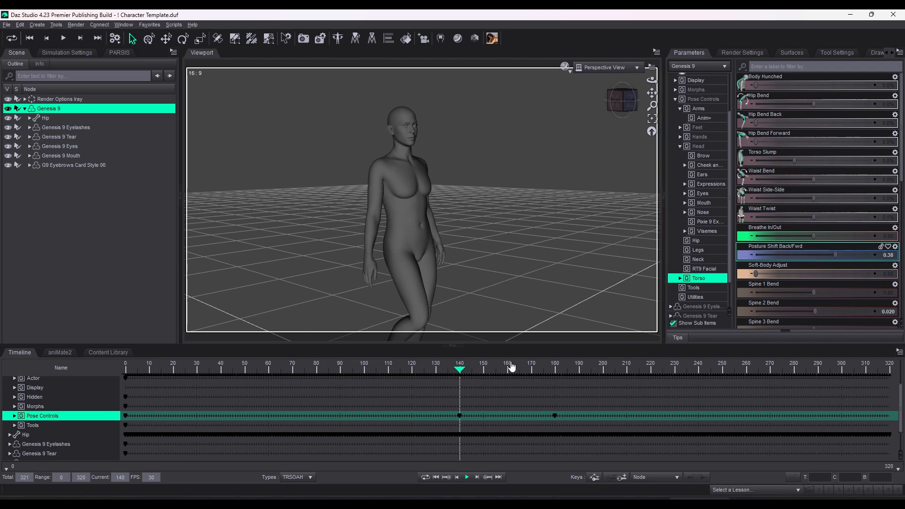
# - At frame 120, set Neck-Head Side-Side and Neck-Head Twist to 0
pyautogui.click(412, 370)
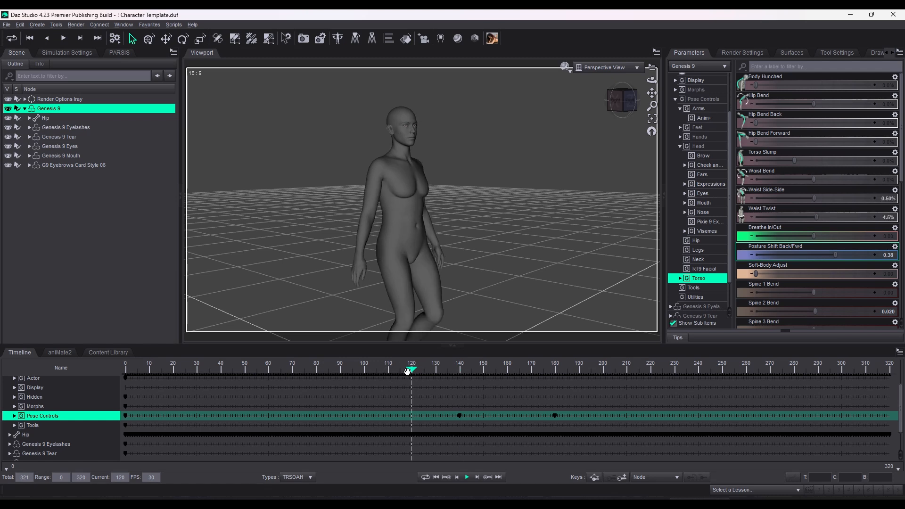
pyautogui.click(702, 260)
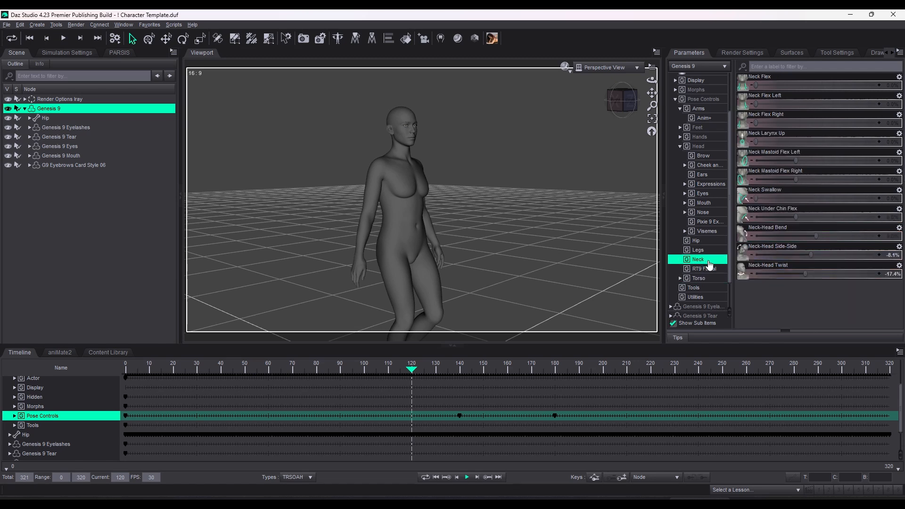
pyautogui.click(893, 256)
pyautogui.write('0')
pyautogui.press('Return')
pyautogui.click(890, 274)
pyautogui.write('0')
pyautogui.press('Return')
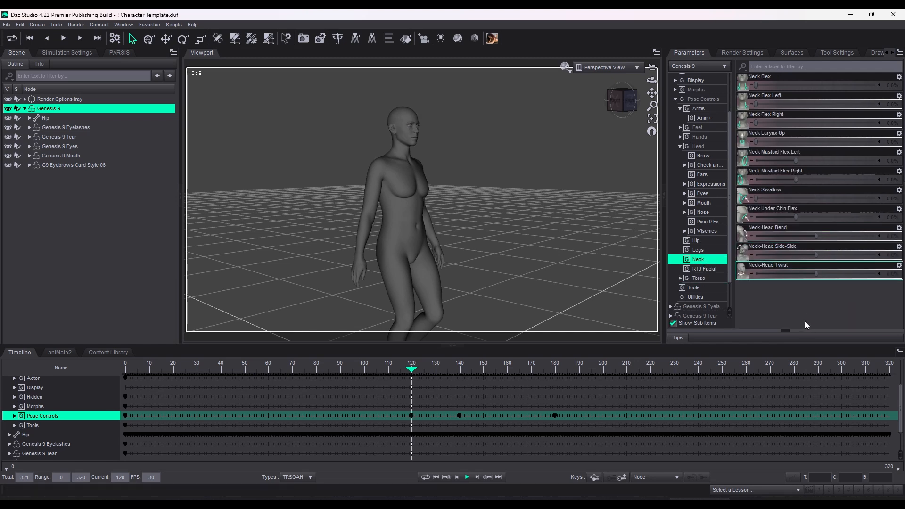
# - At frame 100, set the Eye Look Side-Side pose control to 0
pyautogui.click(361, 370)
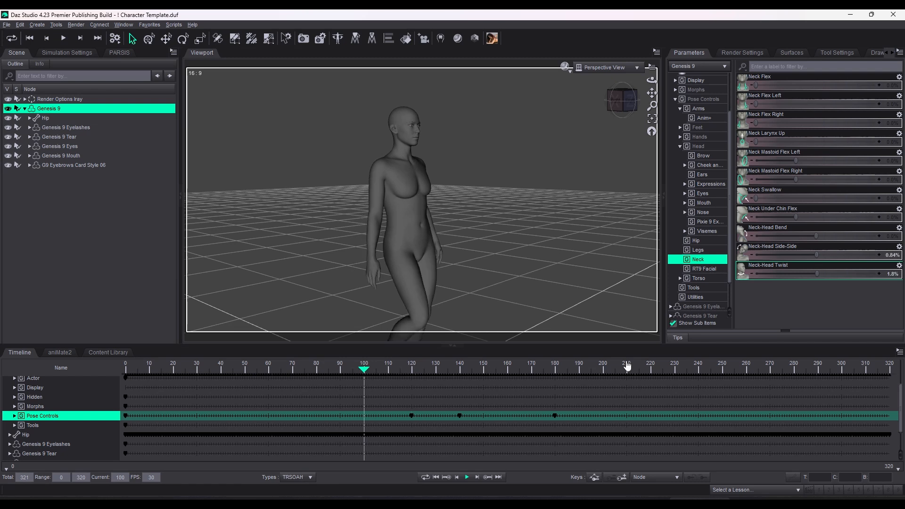
pyautogui.click(712, 195)
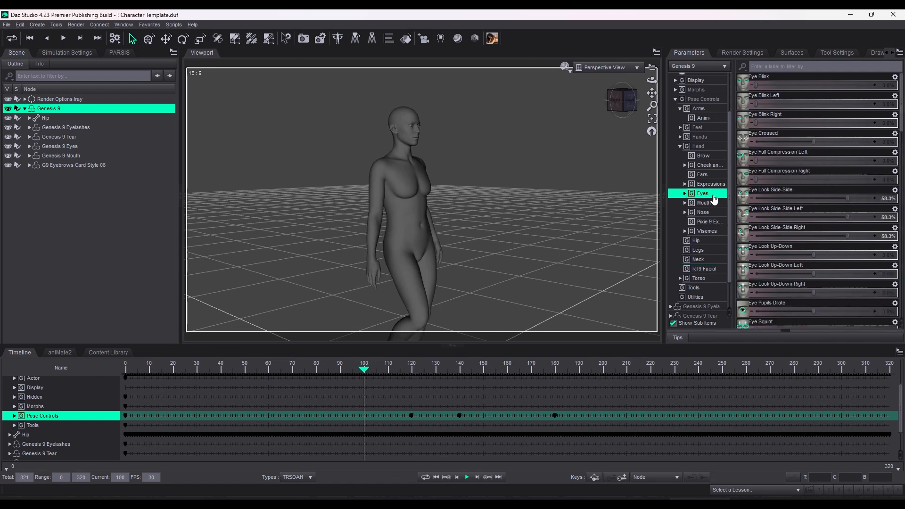
pyautogui.click(889, 198)
pyautogui.write('0')
pyautogui.press('Return')
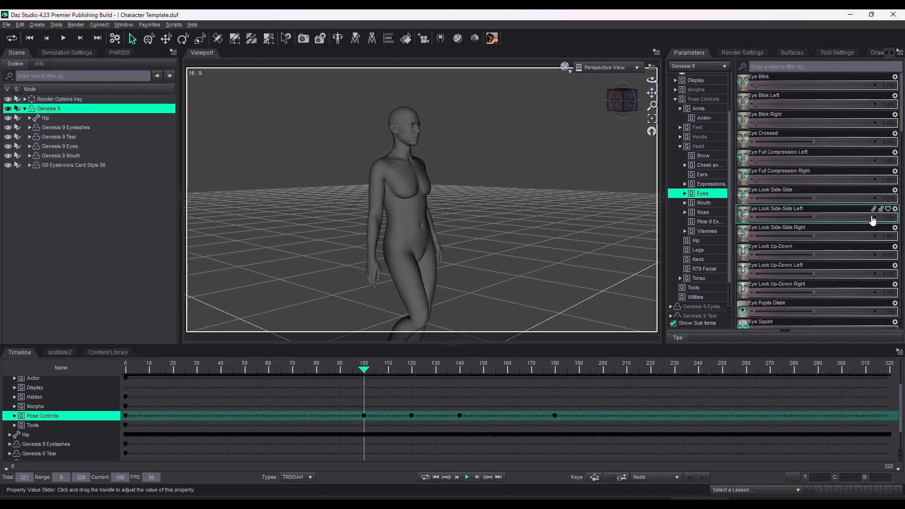
# - Increase Eye Look Side-Side partway toward its maximum at frame 120, and go to frame 140
pyautogui.click(411, 367)
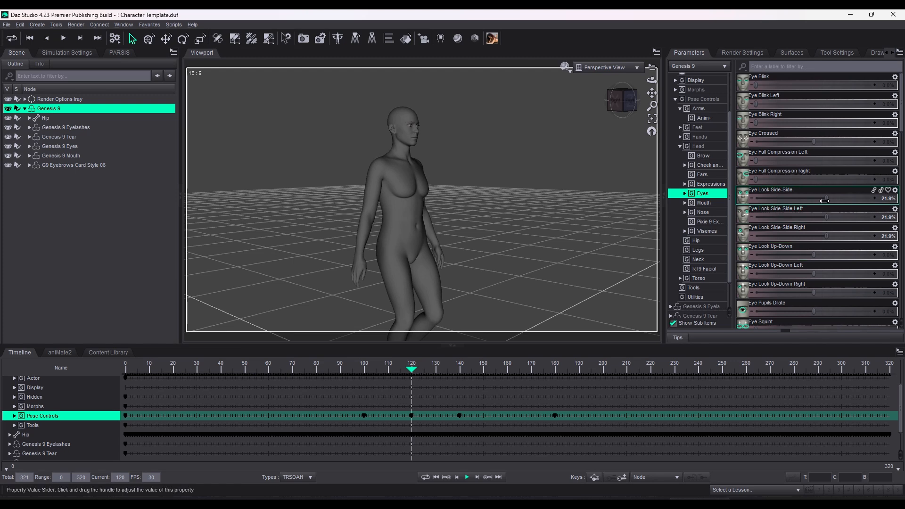
pyautogui.moveTo(826, 200); pyautogui.dragTo(840, 200)
pyautogui.click(457, 367)
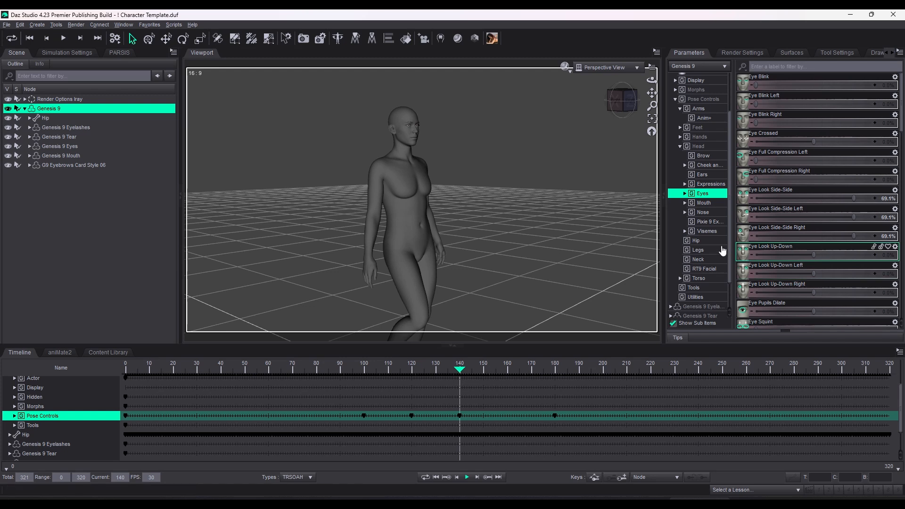
# - At frame 140, set Neck-Head Twist to about -28% and Eye Look Side-Side to 81.4%
pyautogui.click(707, 260)
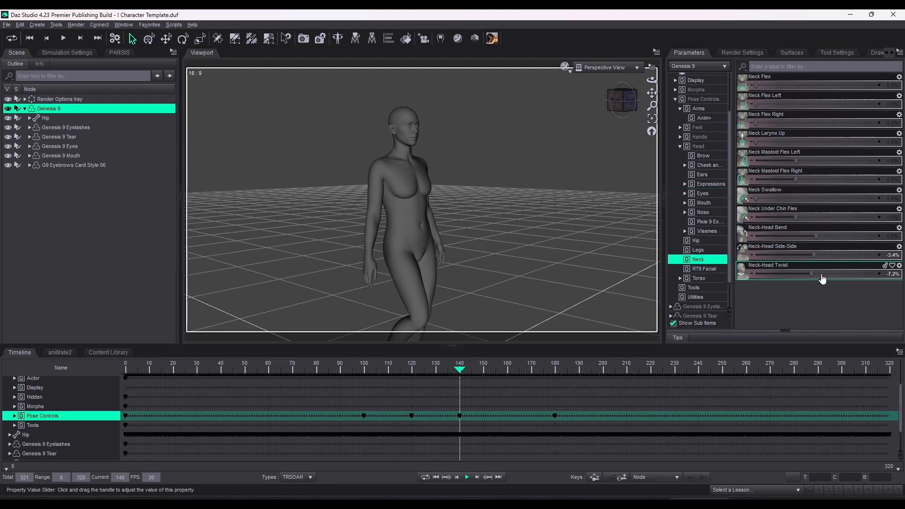
pyautogui.moveTo(813, 274); pyautogui.dragTo(801, 276)
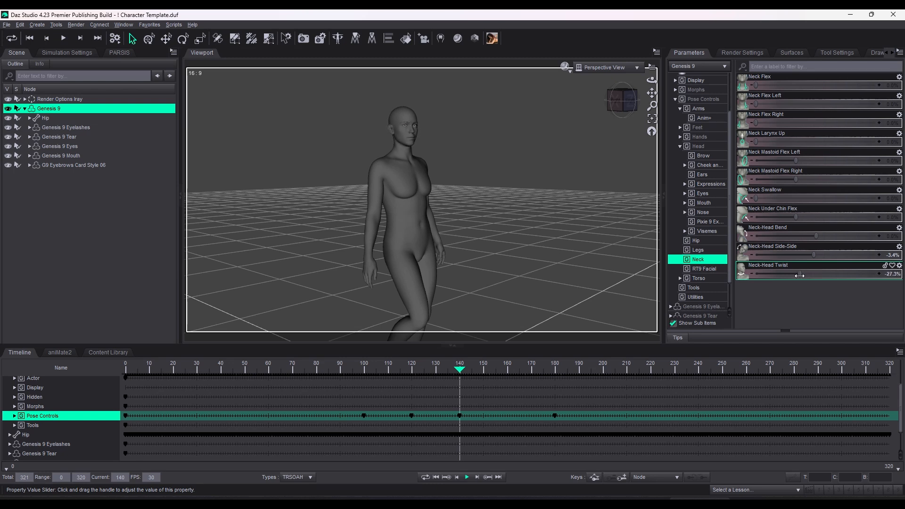
pyautogui.click(703, 193)
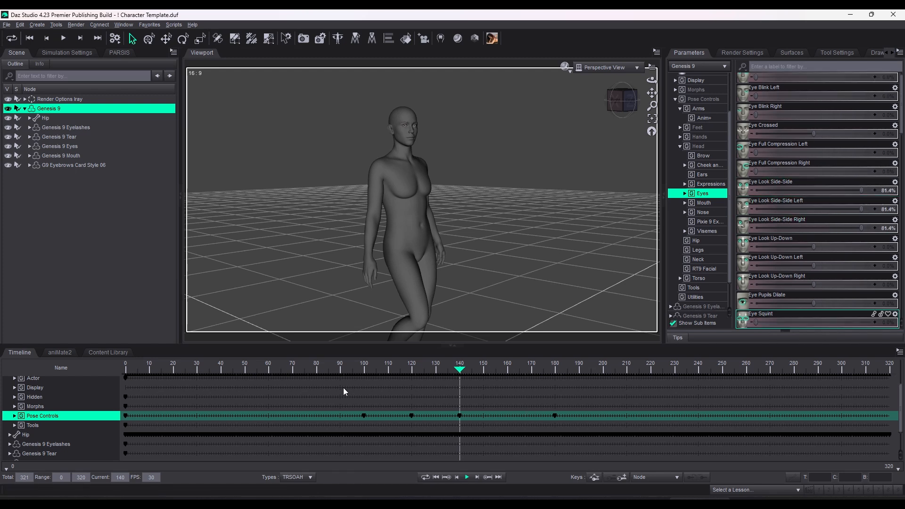
# - Play the animation from frame 95 past frame 180 to review the turn of eyes, neck and waist
pyautogui.click(353, 368)
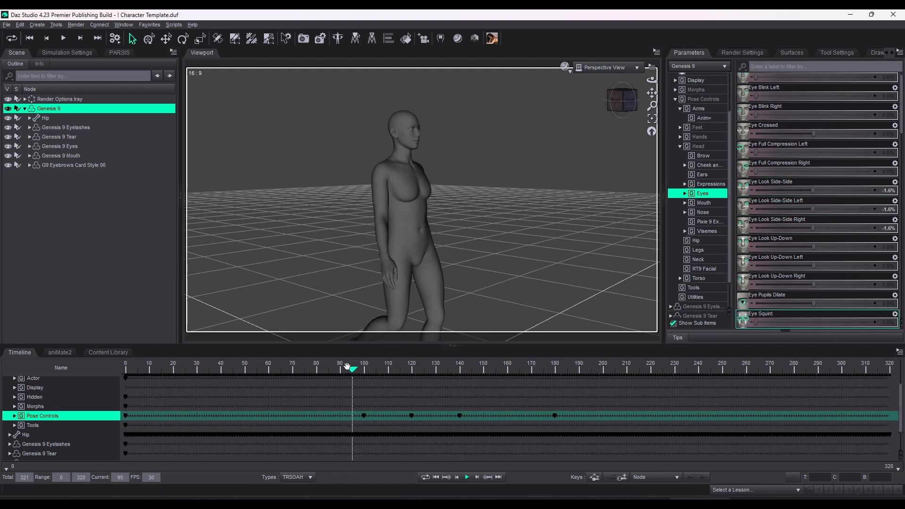
pyautogui.click(466, 478)
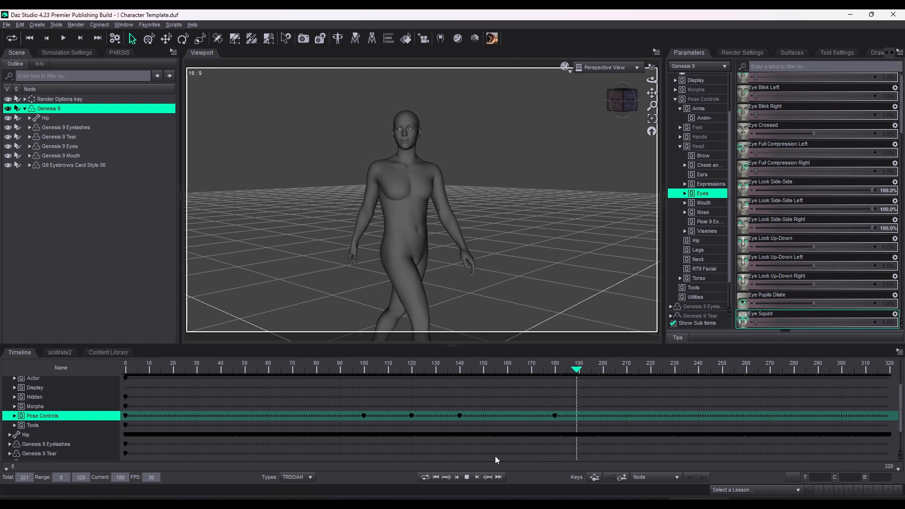
pyautogui.click(468, 479)
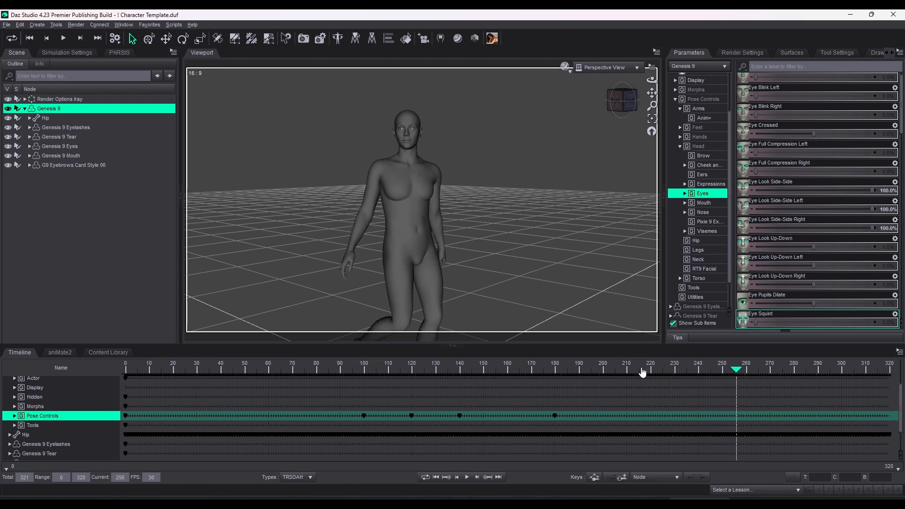
# - At frame 230, set the torso controls Waist Twist to -57.1% and Waist Side-Side to -2.8%
pyautogui.click(673, 370)
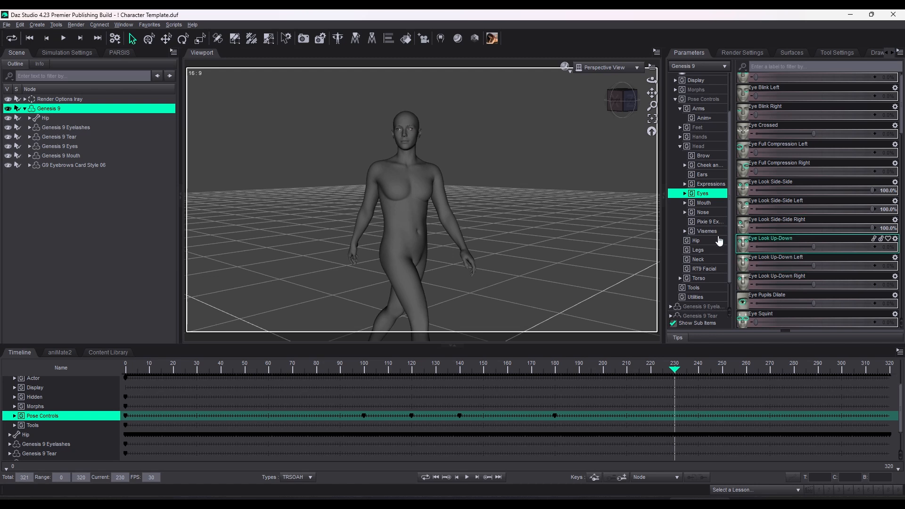
pyautogui.click(707, 282)
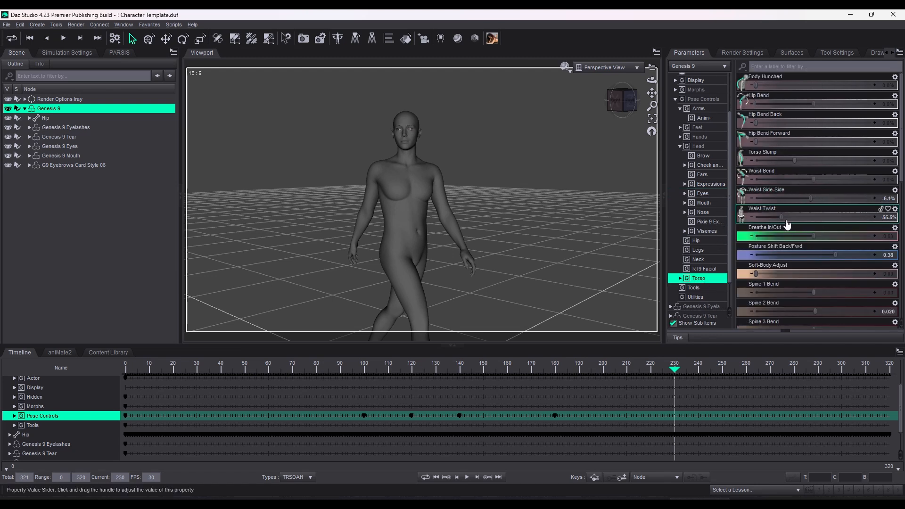
pyautogui.moveTo(781, 216); pyautogui.dragTo(778, 216)
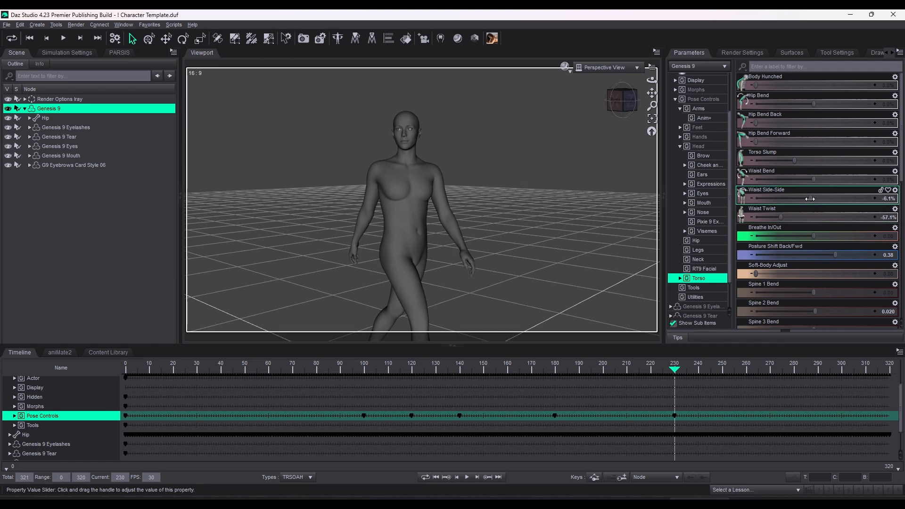
pyautogui.moveTo(810, 198); pyautogui.dragTo(812, 200)
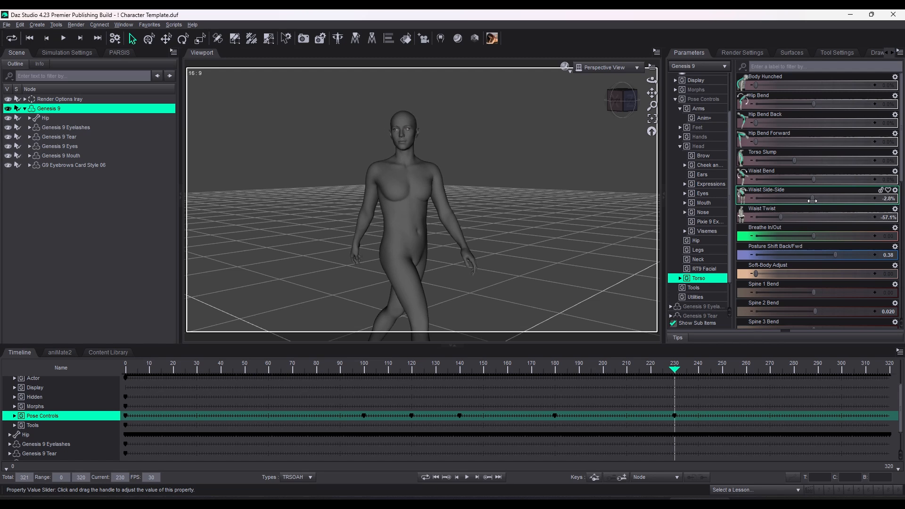
# - At frame 270, set the torso controls Waist Twist and Waist Side-Side to 0
pyautogui.click(769, 369)
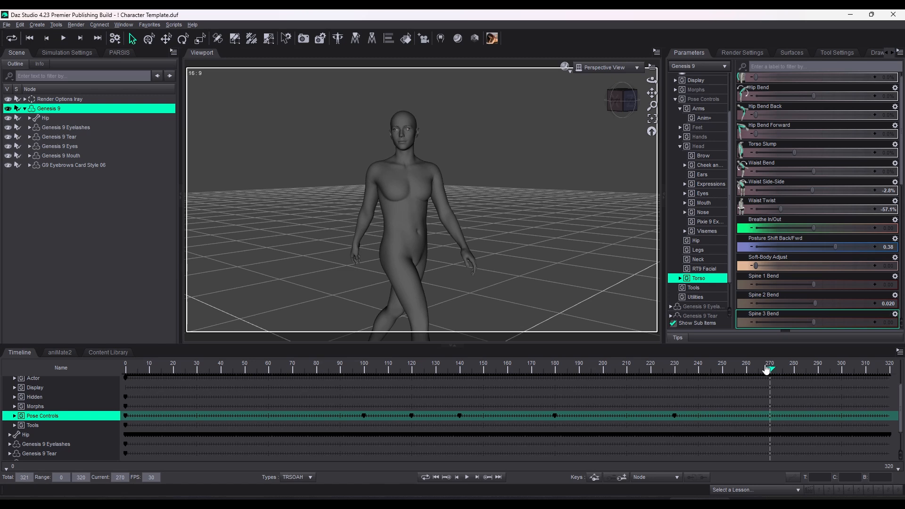
pyautogui.click(888, 211)
pyautogui.write('0')
pyautogui.press('Return')
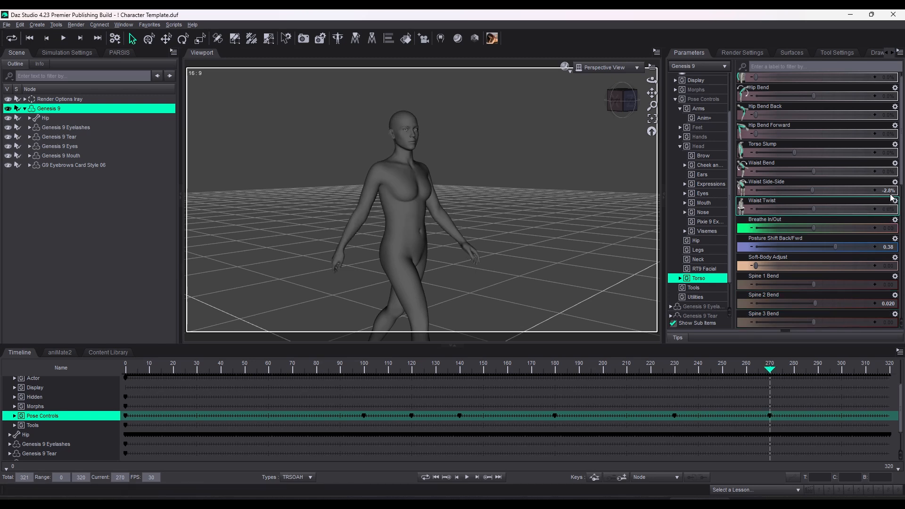
pyautogui.click(891, 190)
pyautogui.write('0')
pyautogui.press('Return')
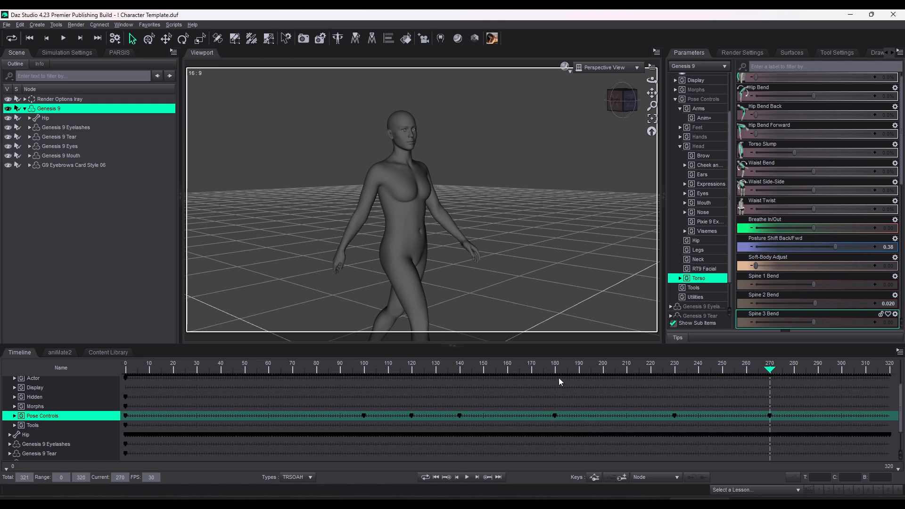
# - Play the animation from frame 176 past frame 270 to review the waist's return to forward
pyautogui.click(546, 374)
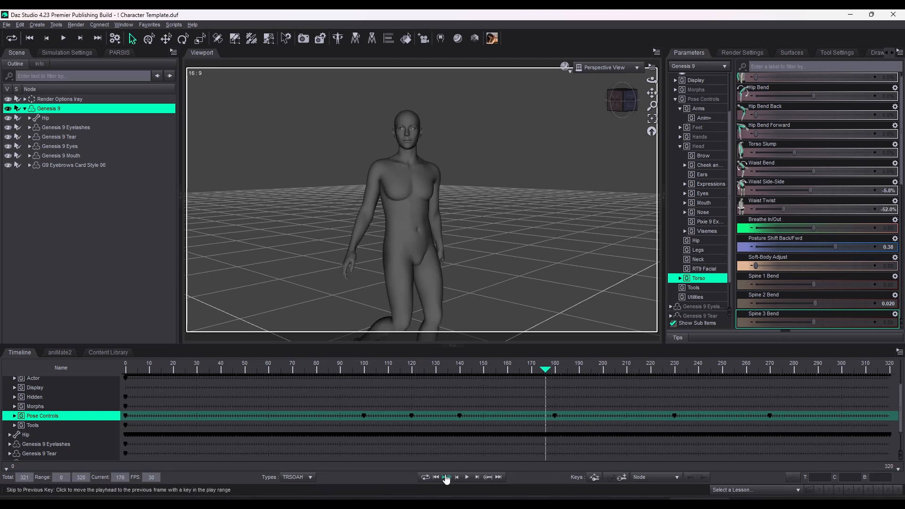
pyautogui.click(467, 478)
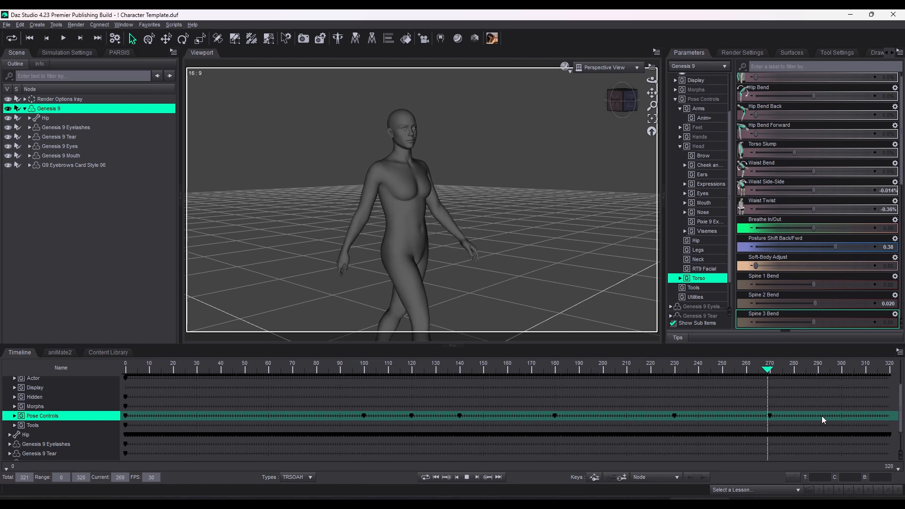
pyautogui.click(467, 478)
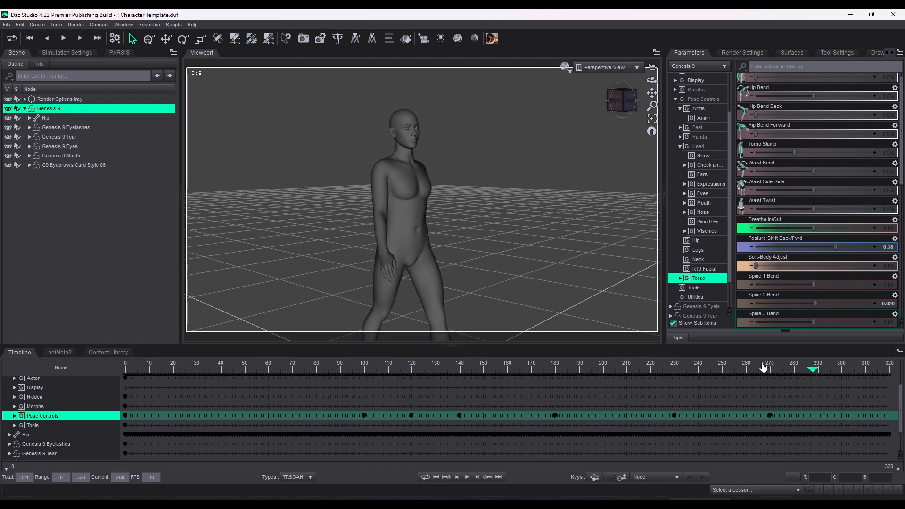
# - At frame 251, set Neck-Head Twist to -35.9%, Neck-Head Side-Side to -0.78% and Neck-Head Bend to 3.9%
pyautogui.click(724, 370)
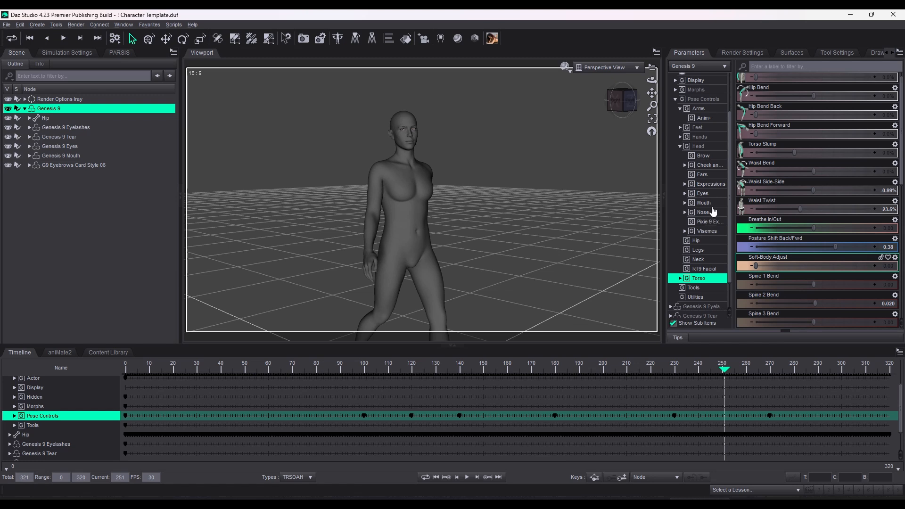
pyautogui.click(705, 261)
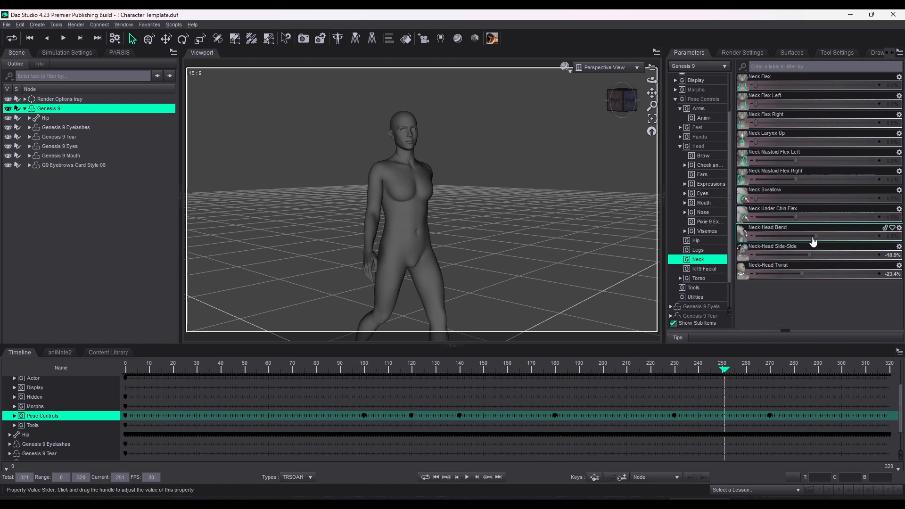
pyautogui.moveTo(803, 274); pyautogui.dragTo(819, 235)
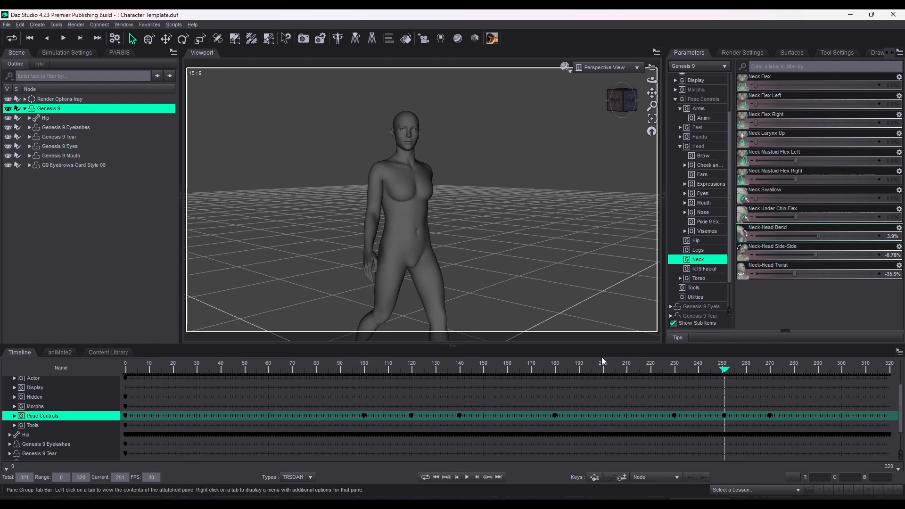
# - Scrub through the timeline to check the neck and head motion across the keyed frames
pyautogui.click(676, 370)
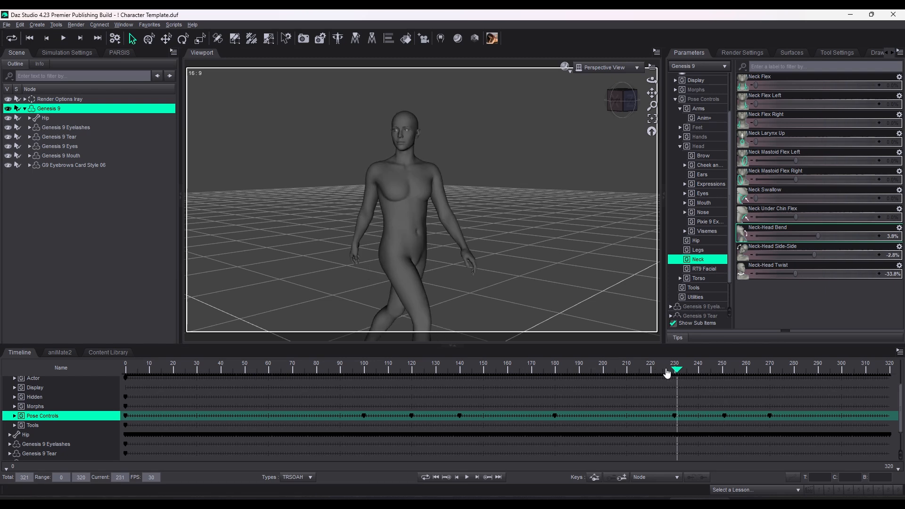
pyautogui.click(603, 371)
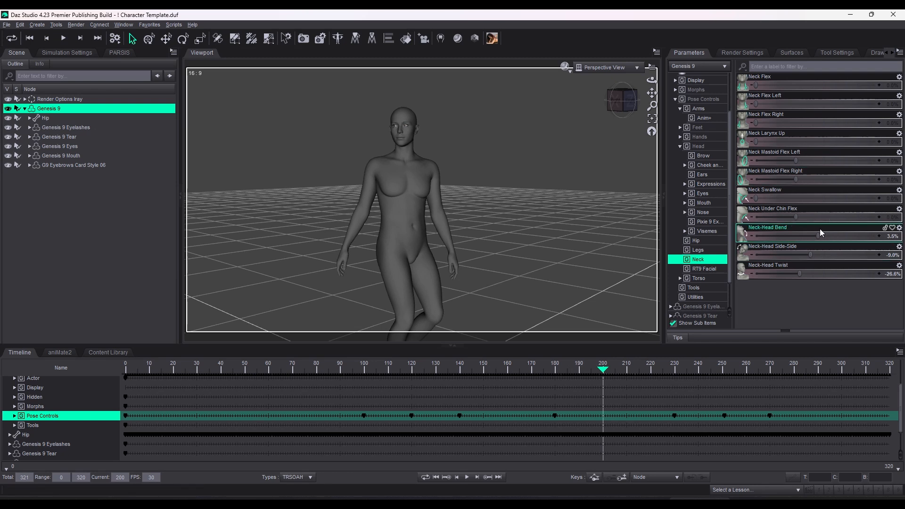
pyautogui.click(459, 371)
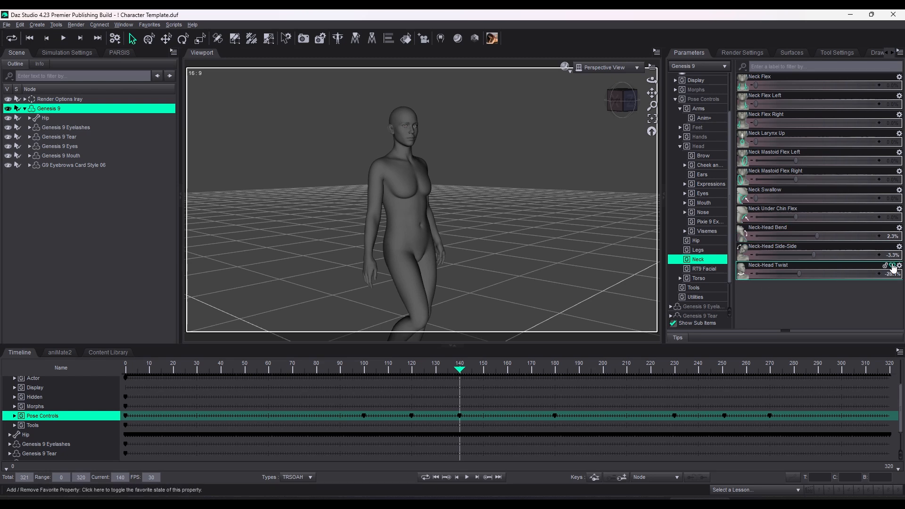
pyautogui.click(360, 369)
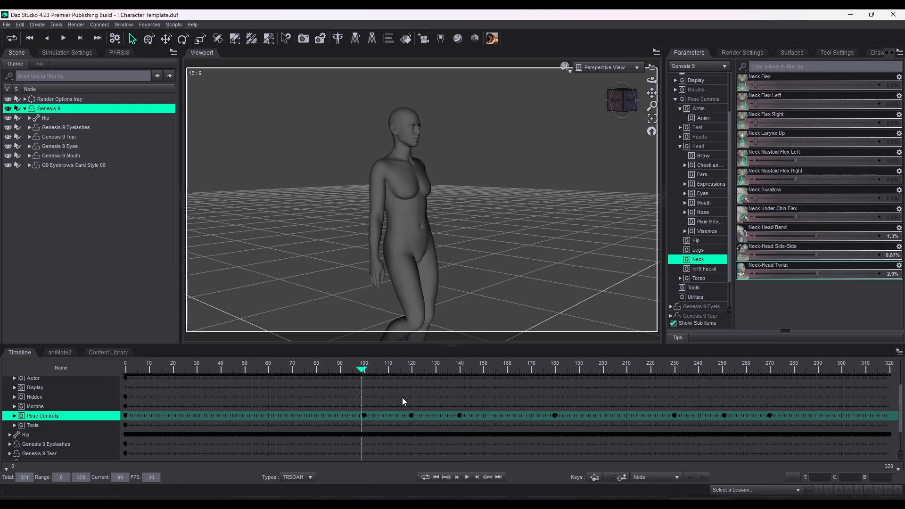
pyautogui.moveTo(362, 371); pyautogui.dragTo(235, 370)
pyautogui.moveTo(398, 383); pyautogui.dragTo(728, 424)
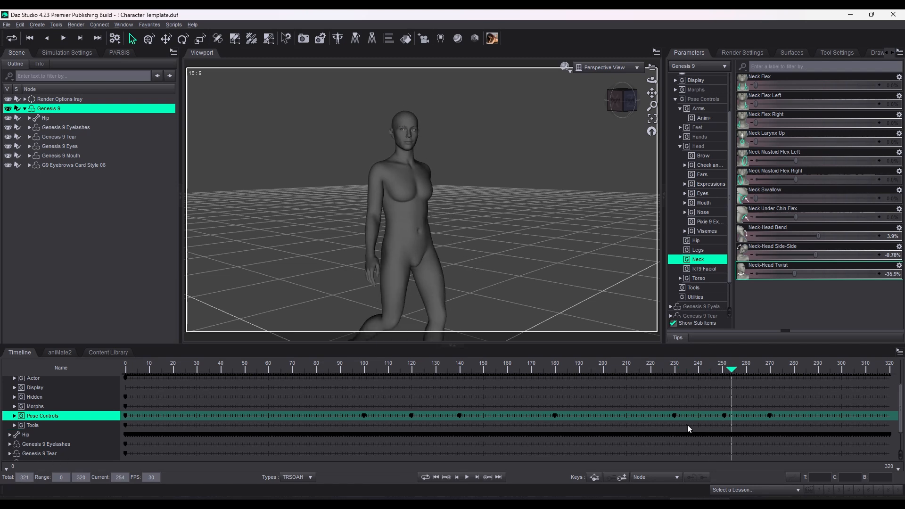
# - Expand the Pose Controls track in the timeline and select its Neck track
pyautogui.click(14, 416)
pyautogui.scroll(-2, 67, 425)
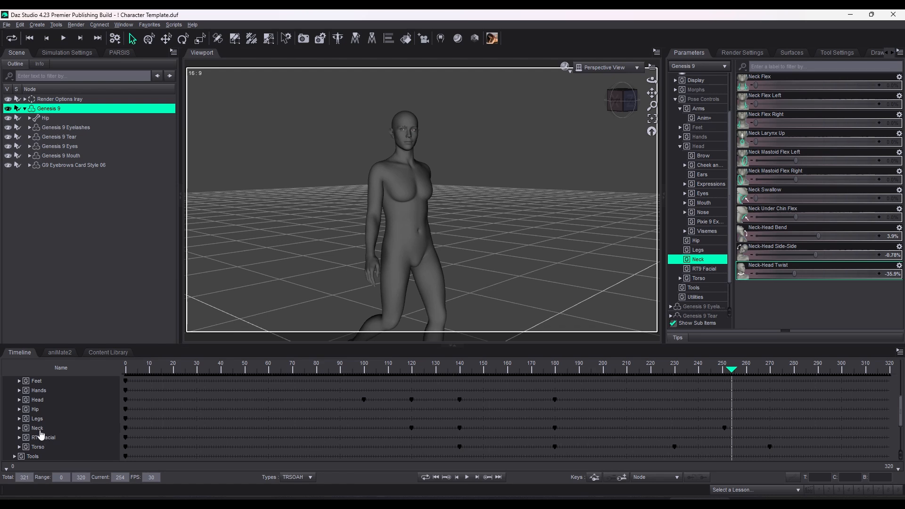
pyautogui.click(50, 430)
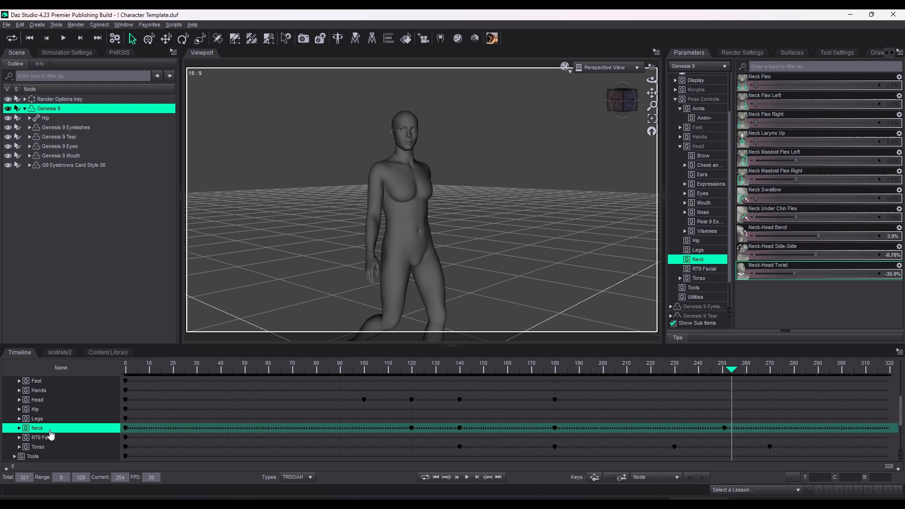
pyautogui.click(723, 371)
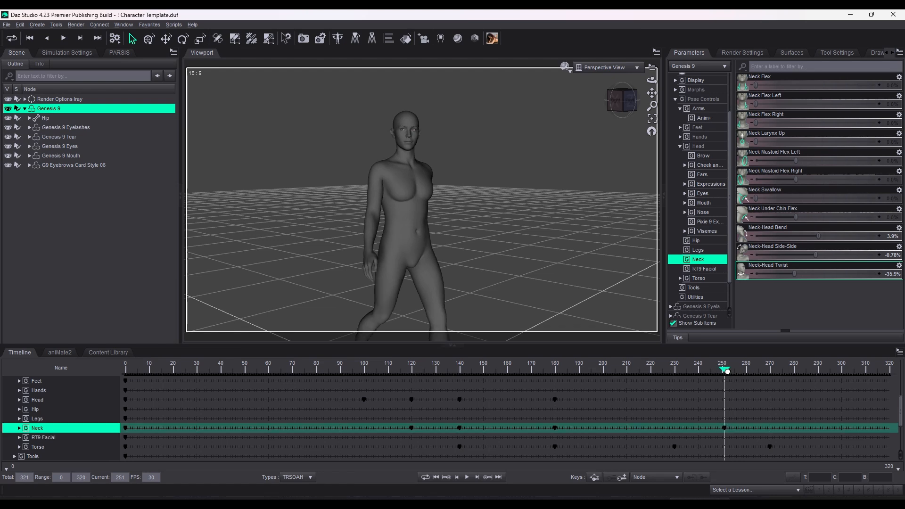
pyautogui.moveTo(725, 372); pyautogui.dragTo(766, 381)
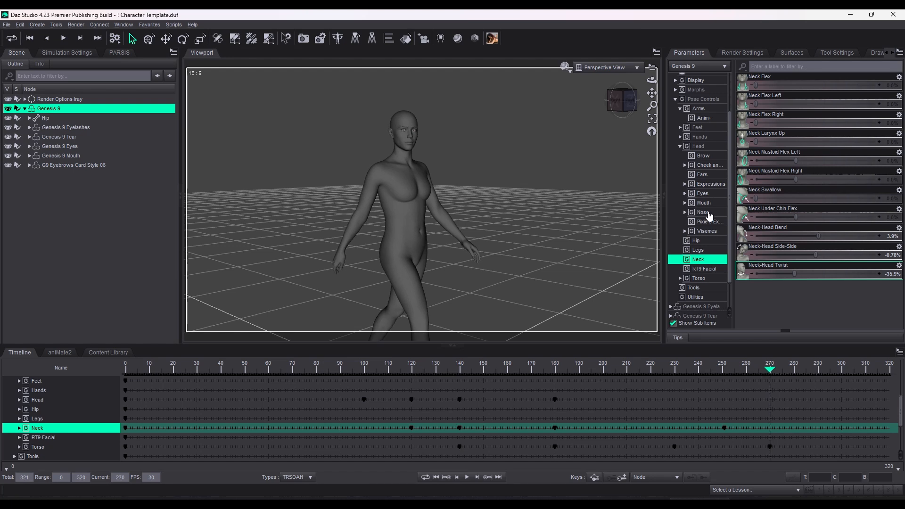
pyautogui.click(706, 194)
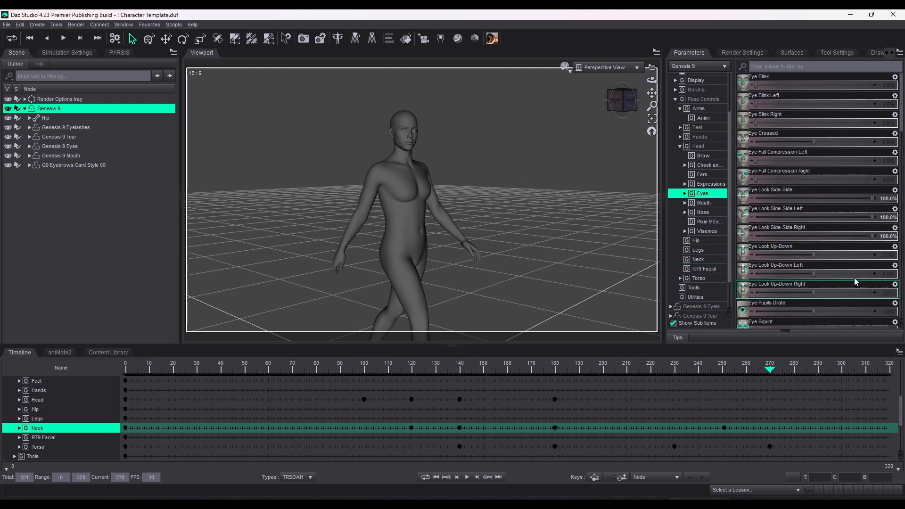
pyautogui.moveTo(873, 199); pyautogui.dragTo(895, 201)
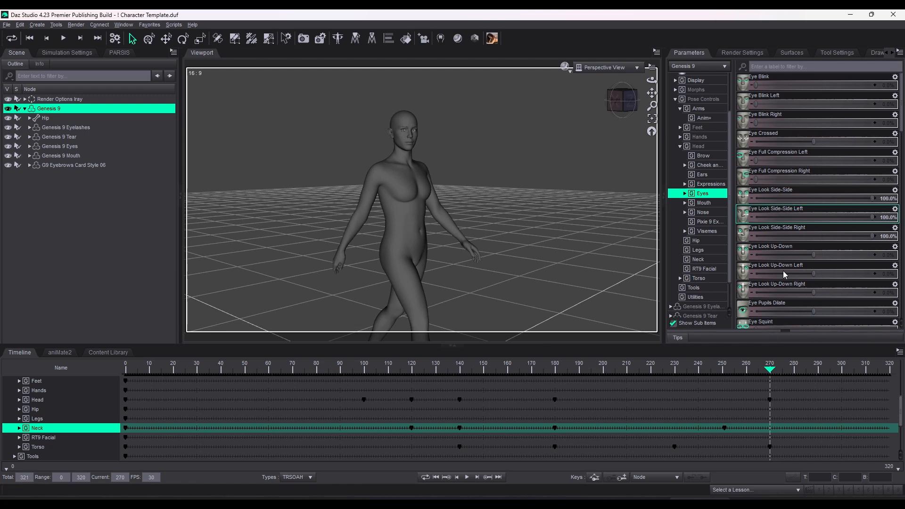
pyautogui.scroll(-1, 797, 283)
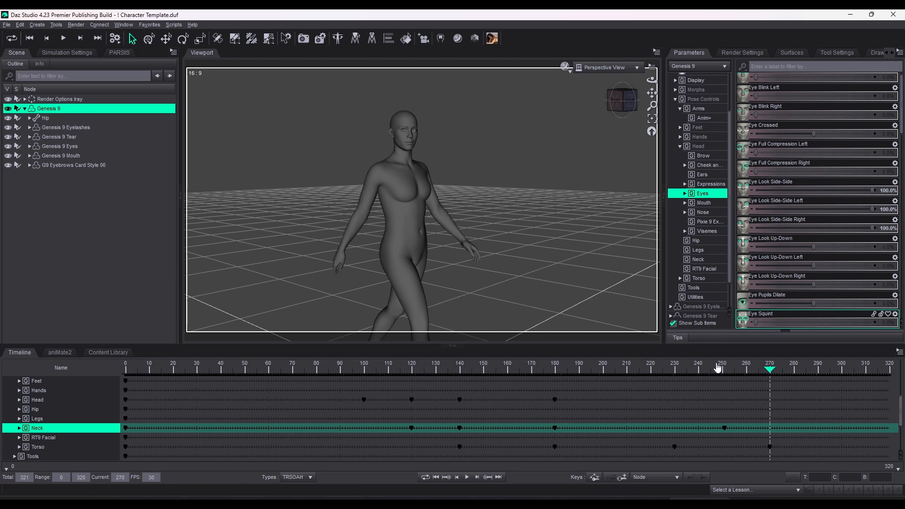
# - At frame 251, key Eye Look Side-Side at 100%
pyautogui.click(720, 369)
pyautogui.moveTo(722, 370); pyautogui.dragTo(725, 370)
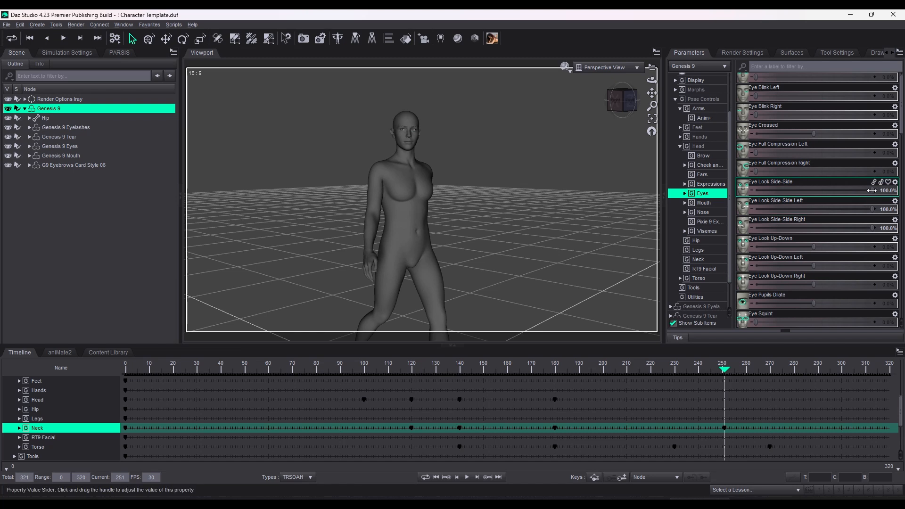
pyautogui.moveTo(873, 191); pyautogui.dragTo(901, 195)
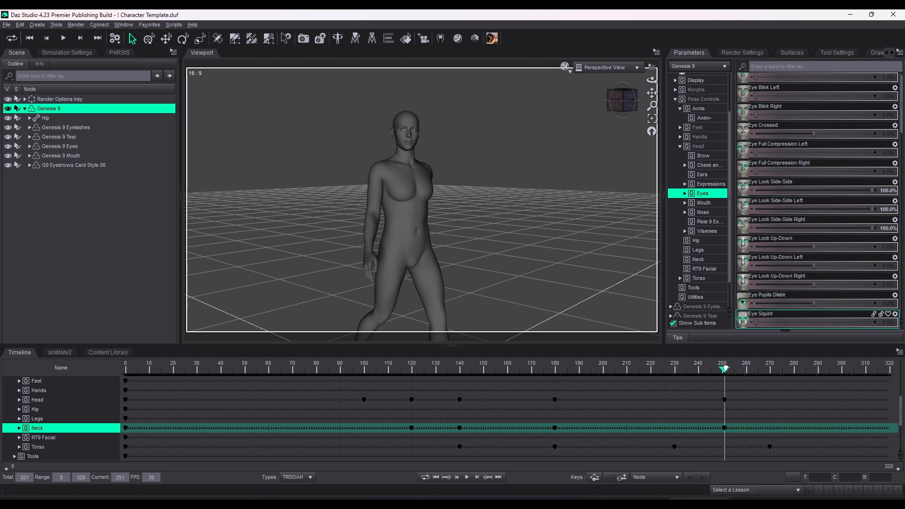
# - At frame 290, set the figure's Neck-Head Twist and Neck-Head Side-Side to 0%
pyautogui.moveTo(726, 368); pyautogui.dragTo(768, 371)
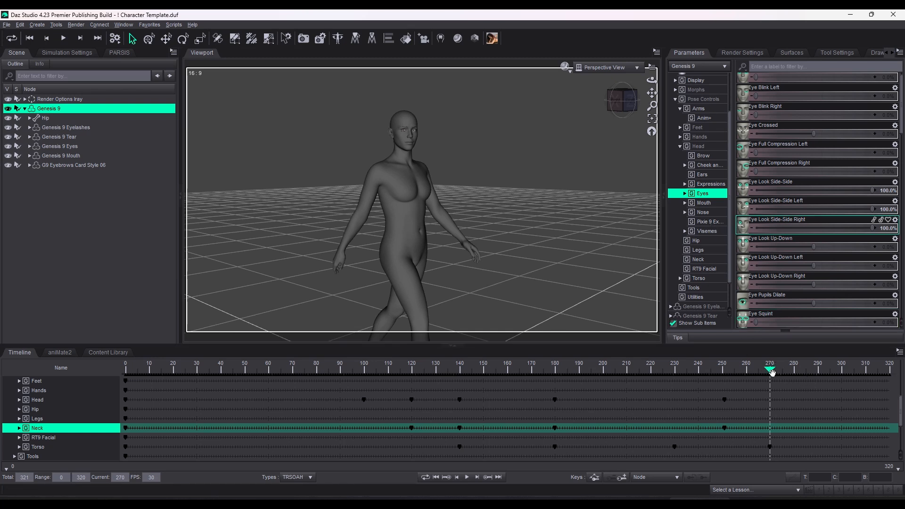
pyautogui.moveTo(772, 373); pyautogui.dragTo(812, 375)
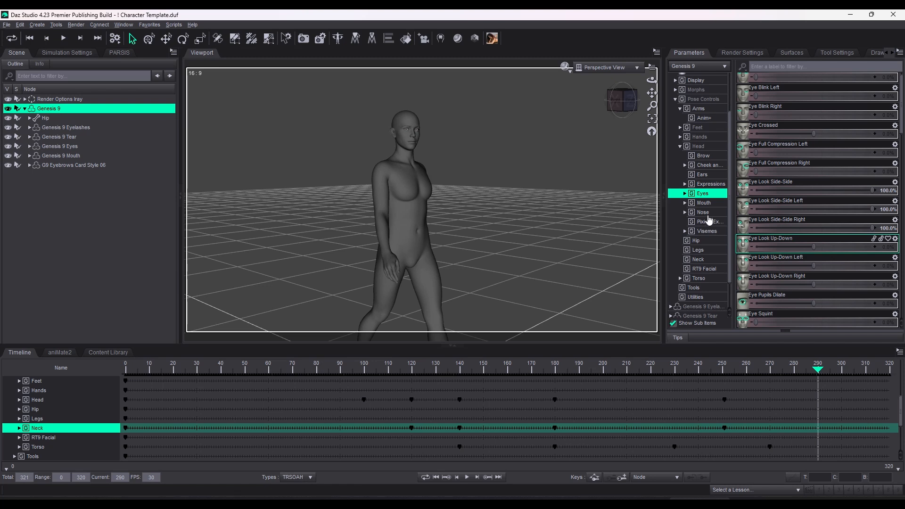
pyautogui.click(706, 260)
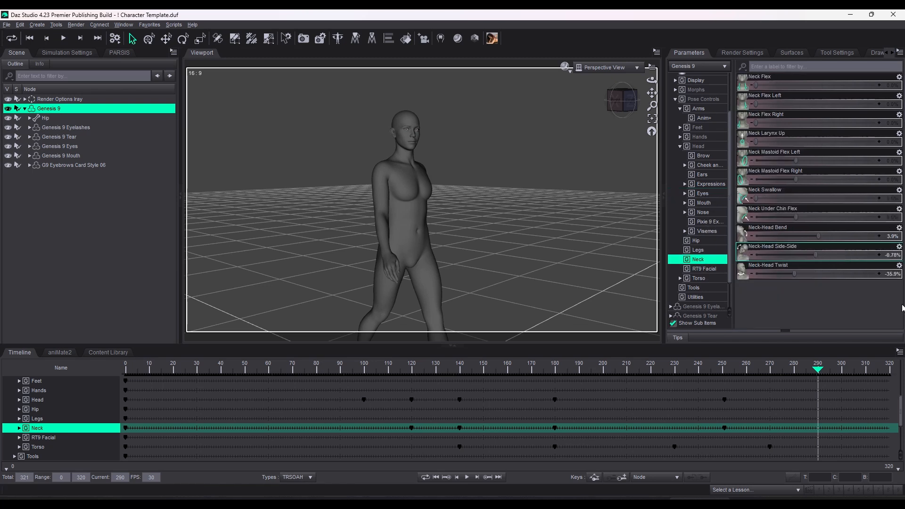
pyautogui.click(893, 278)
pyautogui.write('0')
pyautogui.press('Return')
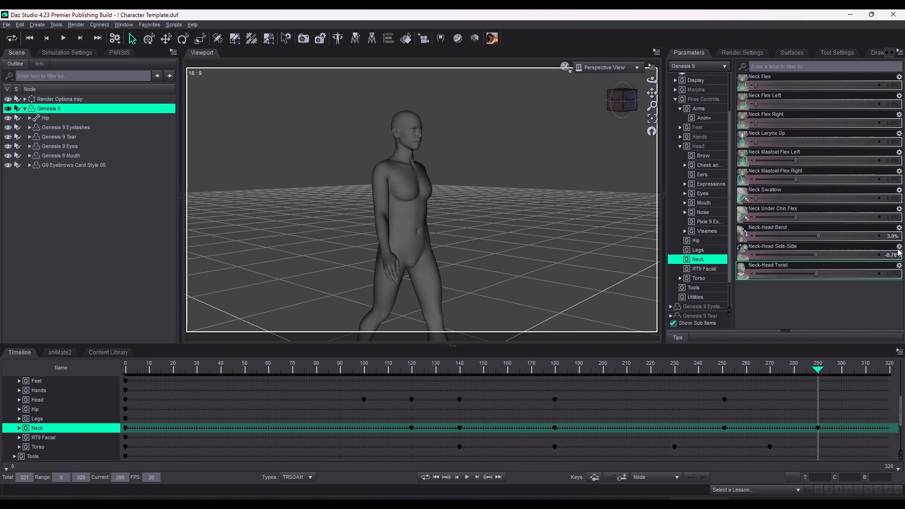
pyautogui.click(892, 255)
pyautogui.write('0')
pyautogui.press('Return')
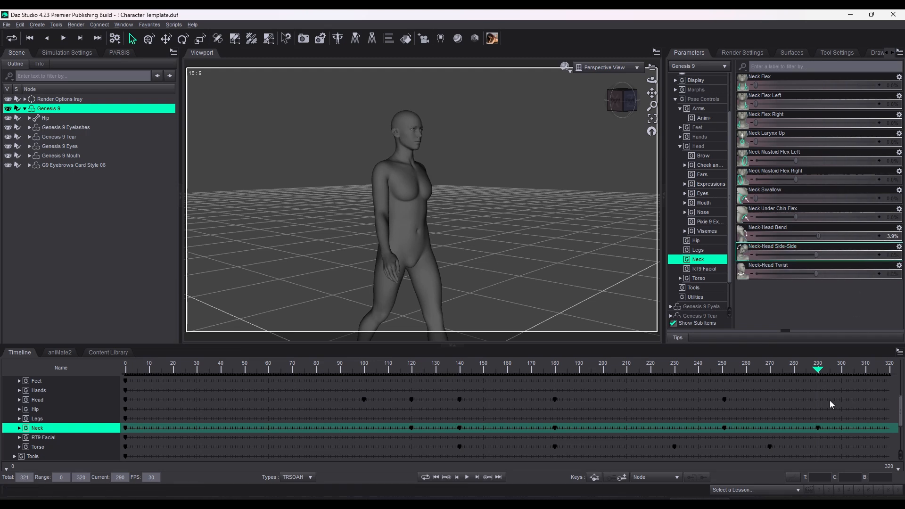
# - At frame 265, key Eye Look Side-Side at -36.8% so the eyes lead the return turn
pyautogui.click(768, 369)
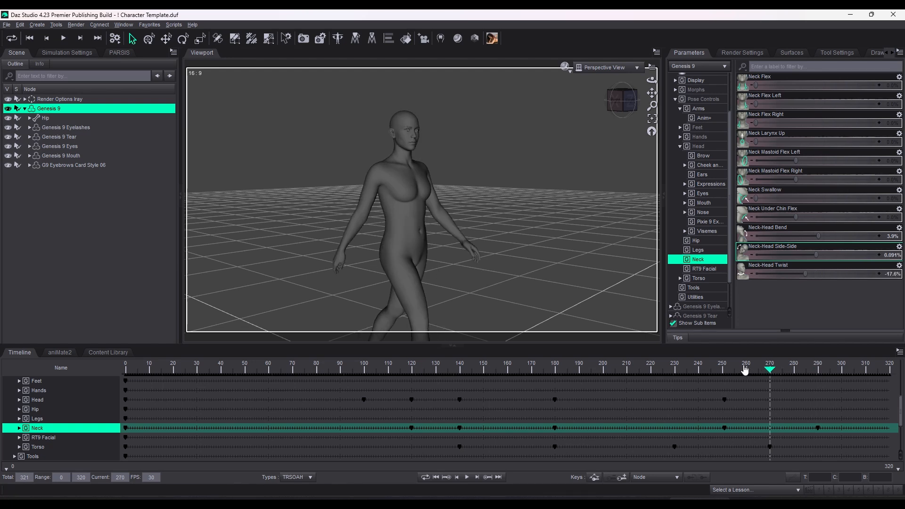
pyautogui.click(749, 370)
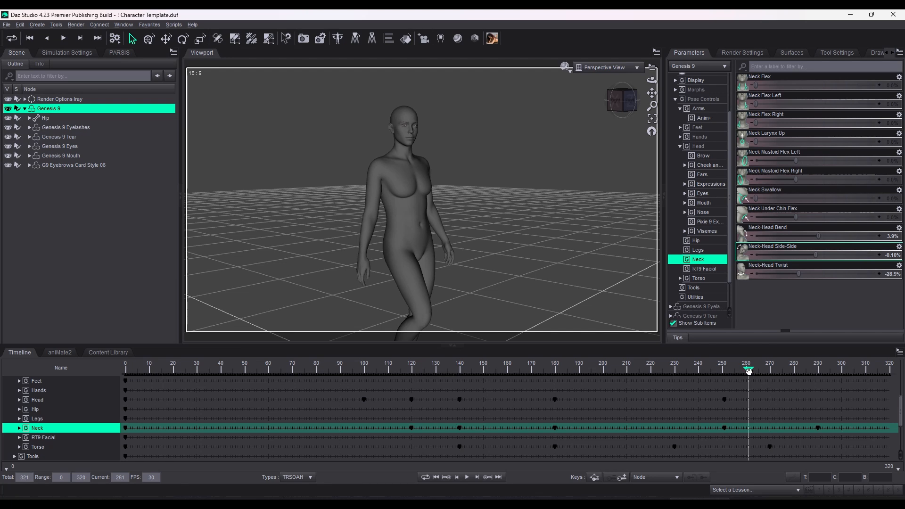
pyautogui.click(758, 370)
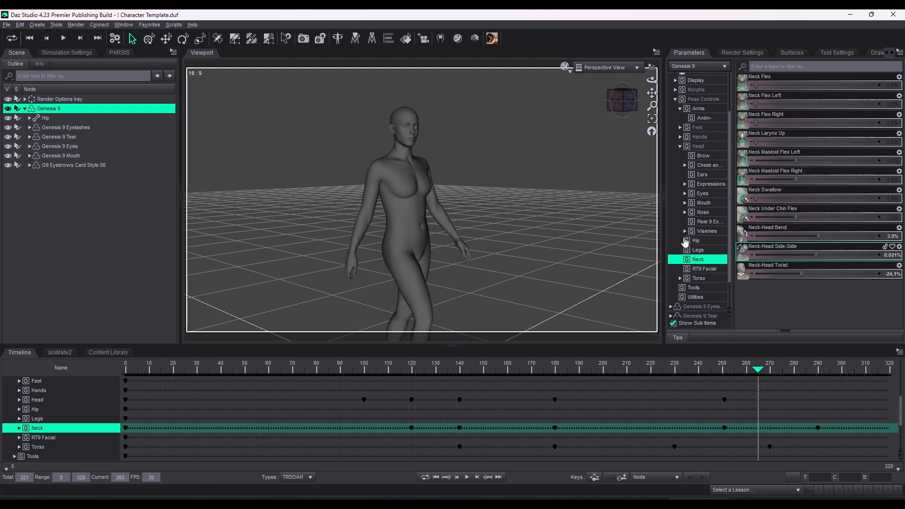
pyautogui.click(704, 194)
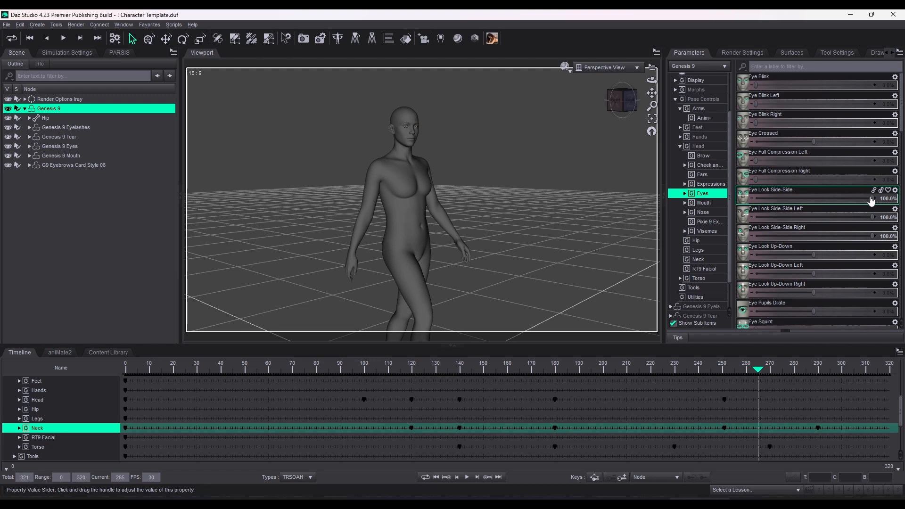
pyautogui.moveTo(872, 201); pyautogui.dragTo(790, 202)
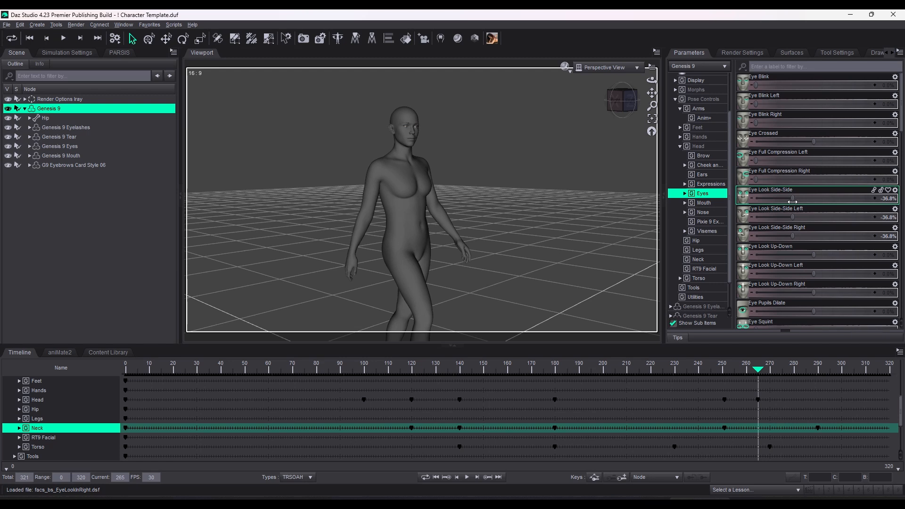
# - At frame 290, set Eye Look Side-Side to 0%
pyautogui.click(816, 370)
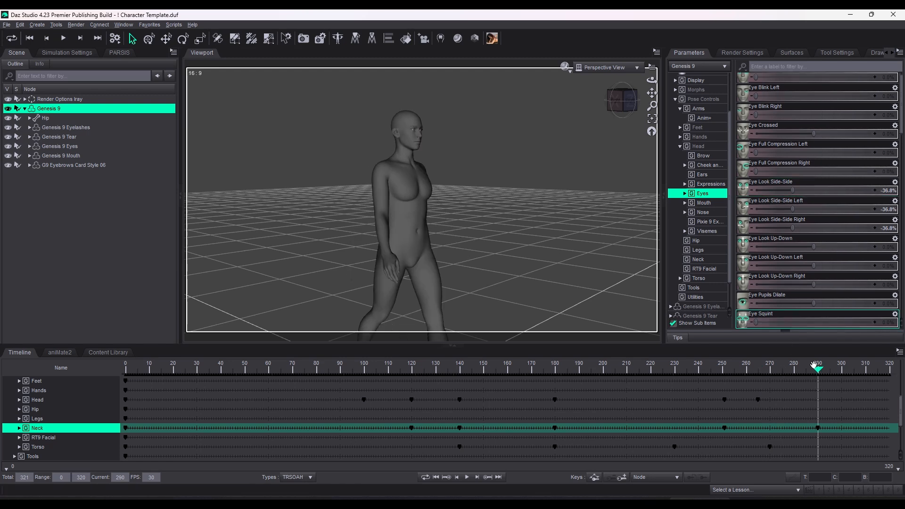
pyautogui.click(888, 190)
pyautogui.write('0')
pyautogui.press('Return')
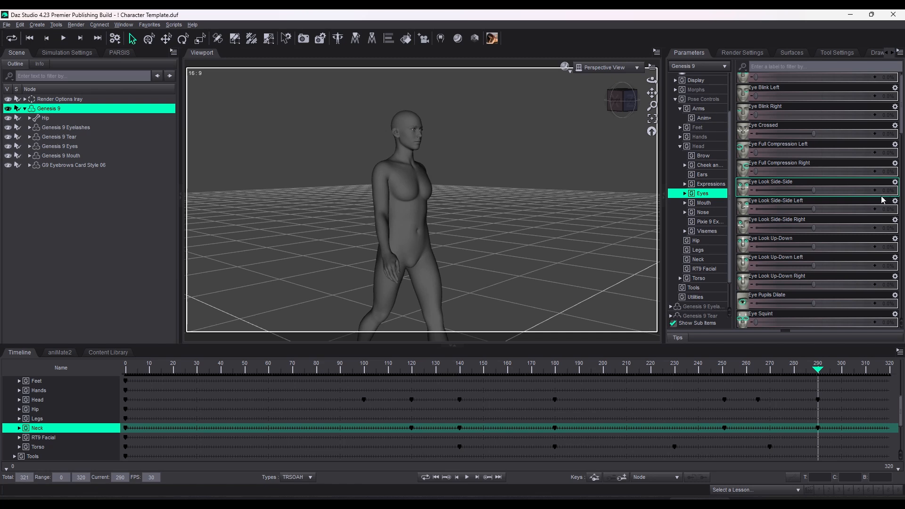
# - Play the animation from the start and scrub around frame 150 to check the turn and arm motion
pyautogui.click(262, 366)
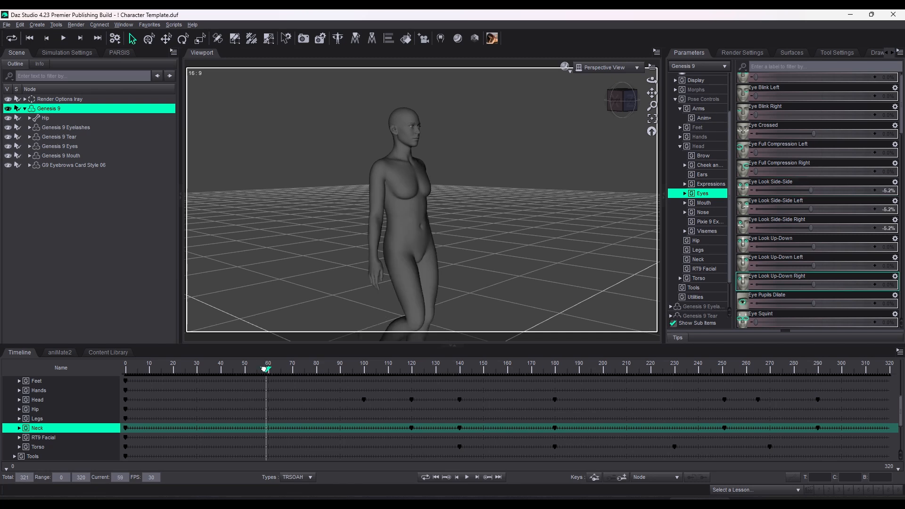
pyautogui.moveTo(264, 369); pyautogui.dragTo(66, 375)
pyautogui.click(467, 478)
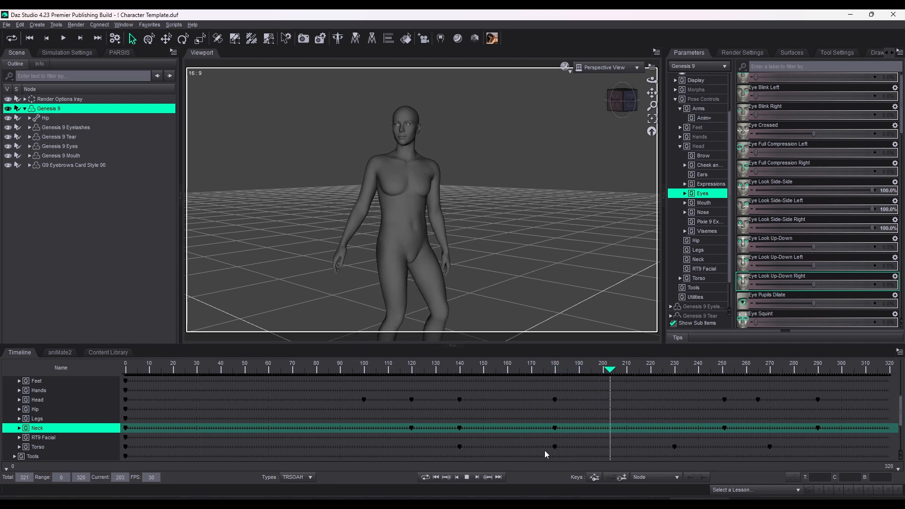
pyautogui.click(466, 477)
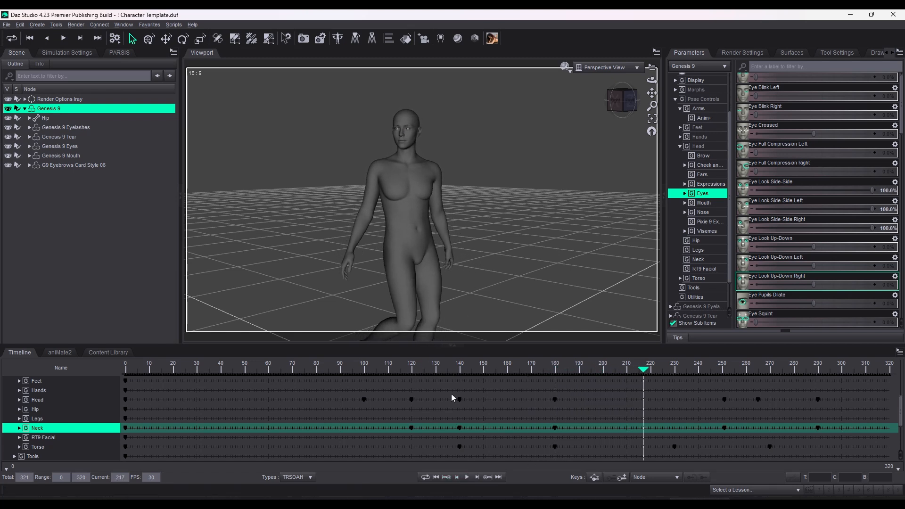
pyautogui.moveTo(454, 371); pyautogui.dragTo(484, 401)
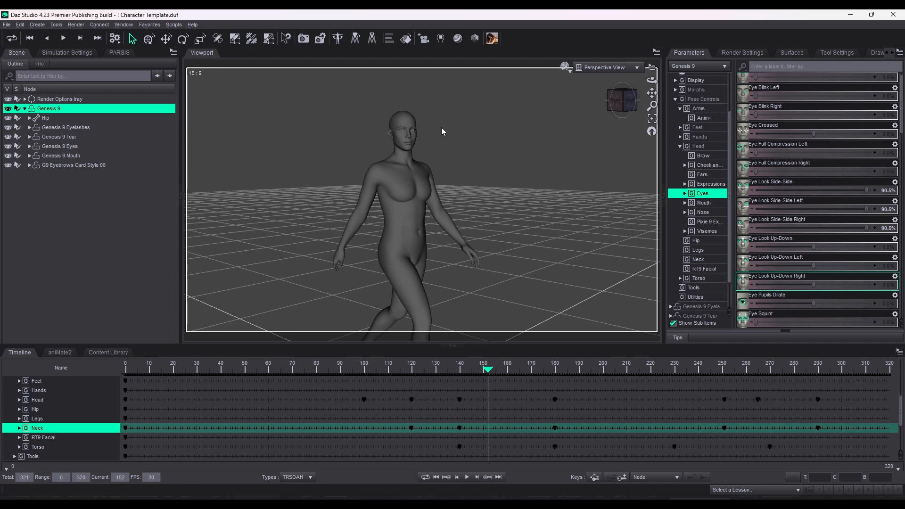
# - At frame 152, key the Arms pose control Arms Twist L at about 0.35
pyautogui.click(699, 109)
pyautogui.scroll(4, 838, 254)
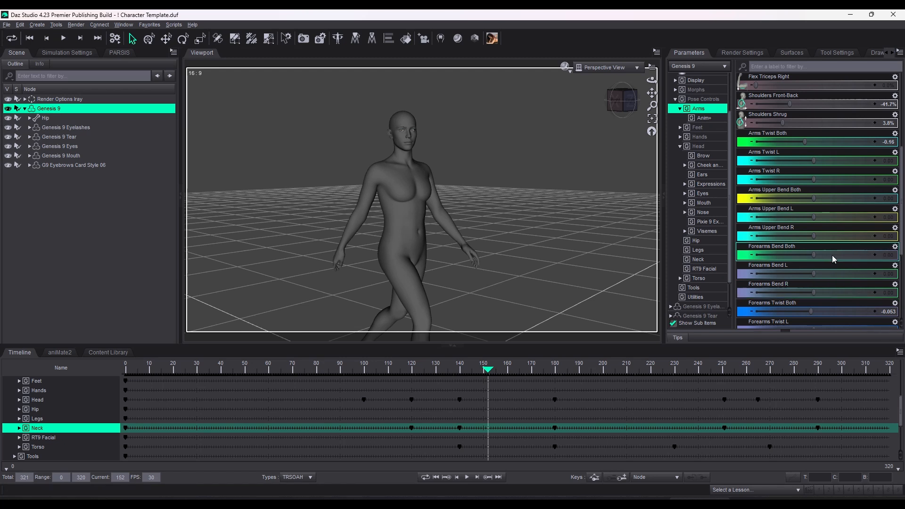
pyautogui.scroll(-4, 833, 256)
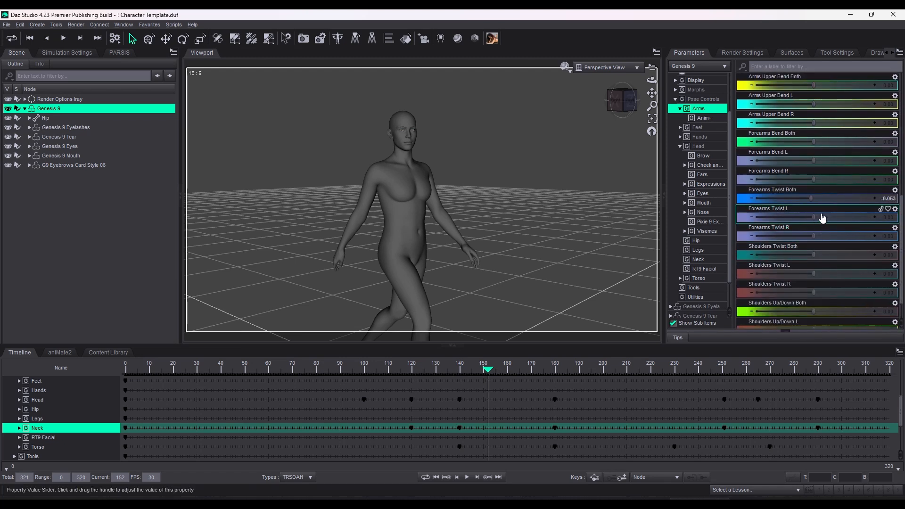
pyautogui.scroll(5, 822, 218)
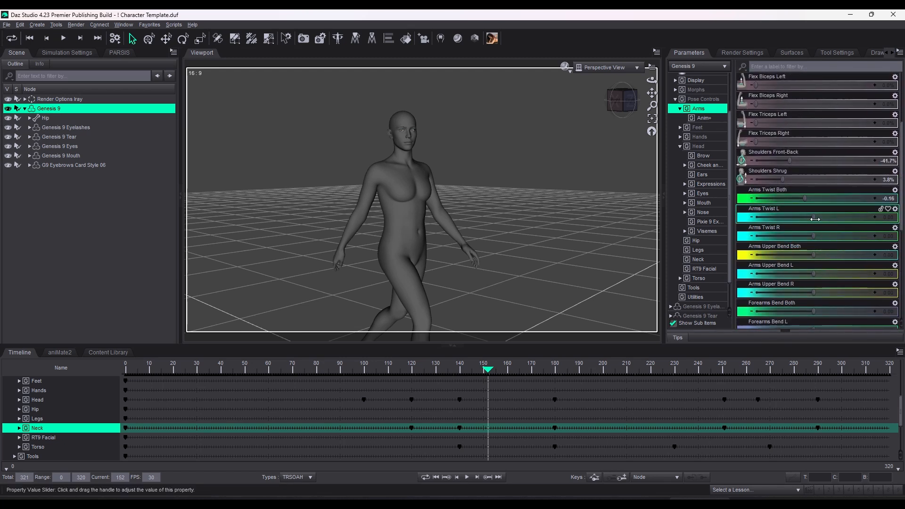
pyautogui.moveTo(819, 221); pyautogui.dragTo(834, 218)
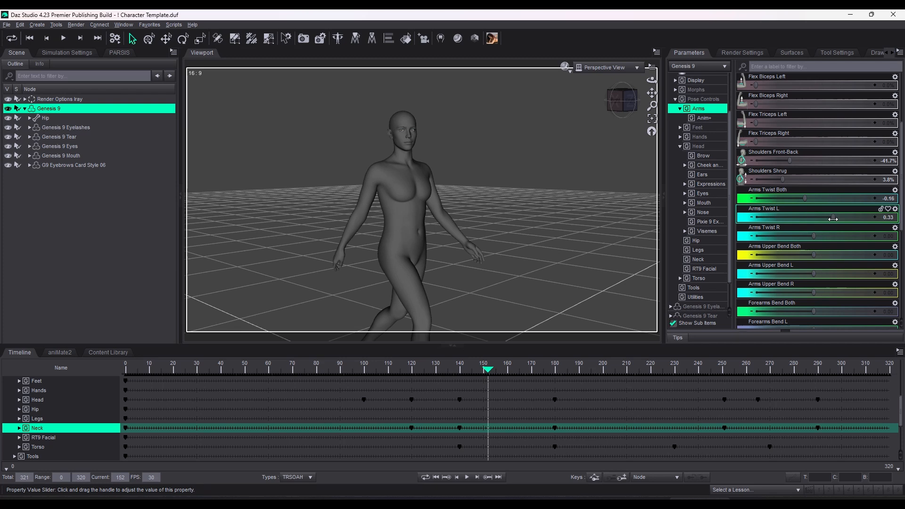
# - At frame 90, set Arms Twist L to 0 so the left arm's twist starts from there
pyautogui.moveTo(488, 370); pyautogui.dragTo(335, 373)
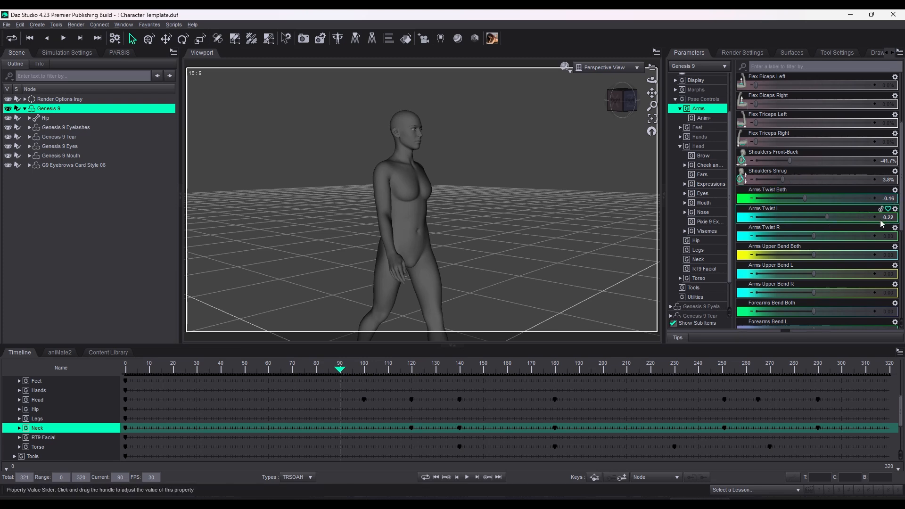
pyautogui.moveTo(827, 218); pyautogui.dragTo(814, 218)
pyautogui.moveTo(815, 217); pyautogui.dragTo(816, 218)
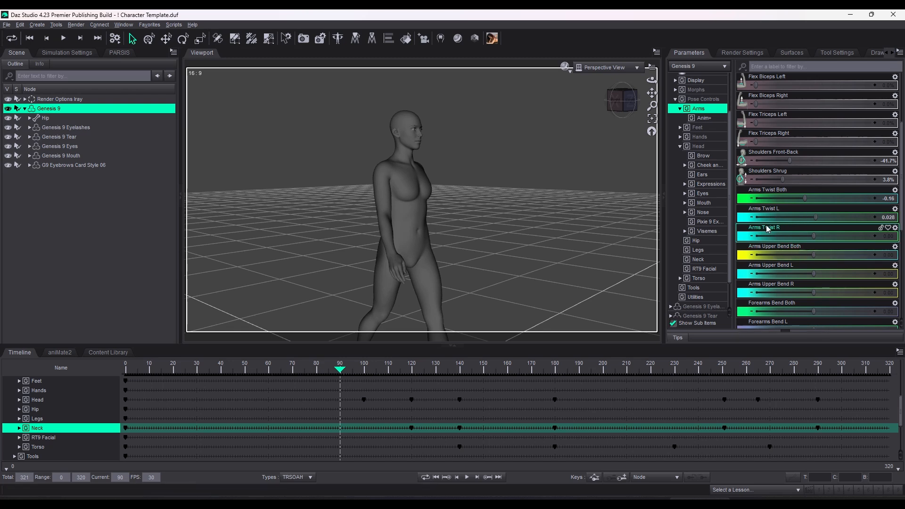
pyautogui.click(892, 220)
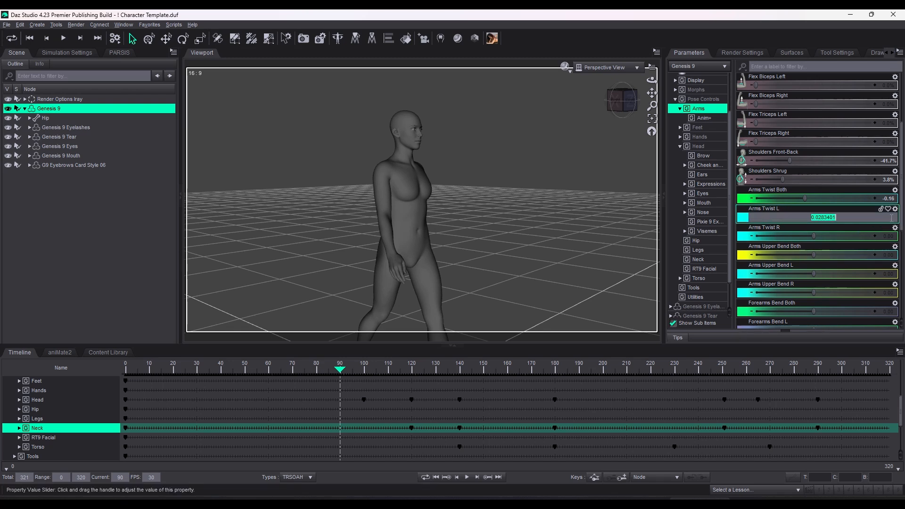
pyautogui.write('0')
pyautogui.press('Return')
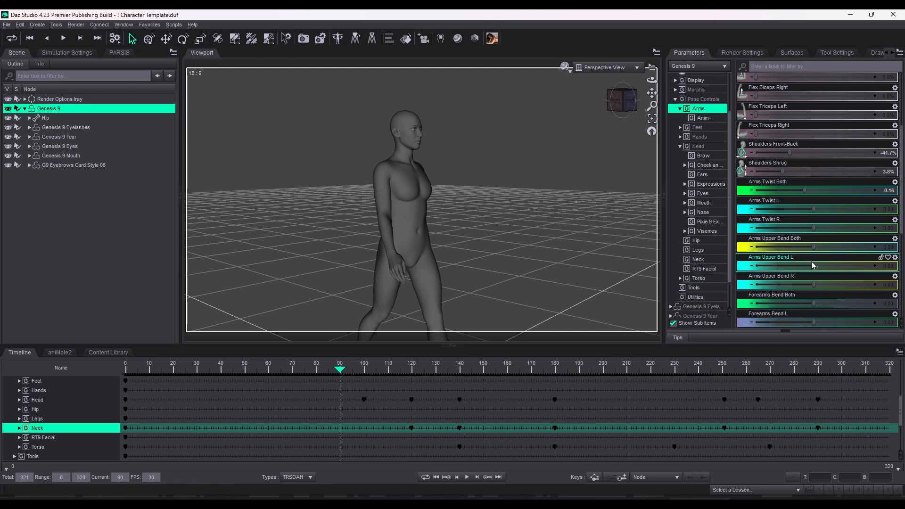
# - Try a Forearms Bend Both value of 0.22 at frame 90 and undo it
pyautogui.scroll(-3, 811, 261)
pyautogui.moveTo(816, 247)
pyautogui.mouseDown()
pyautogui.moveTo(839, 252)
pyautogui.moveTo(827, 253)
pyautogui.mouseUp()
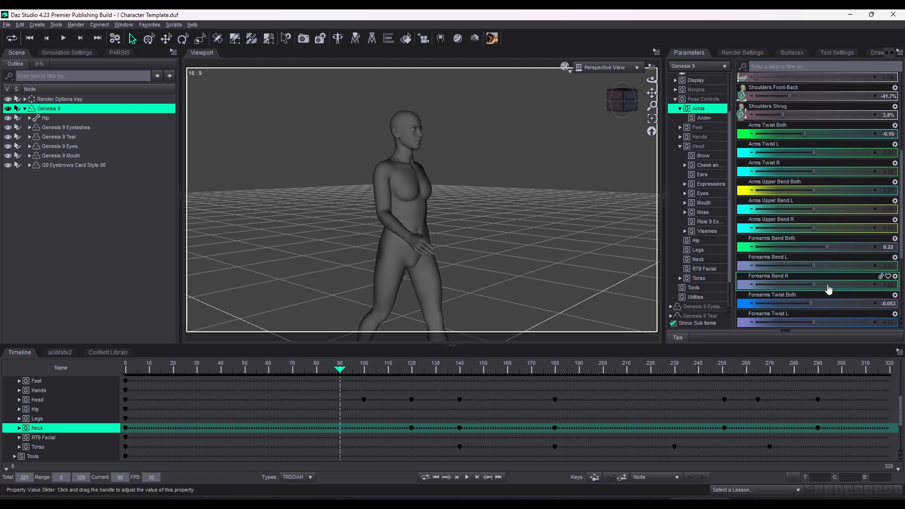
pyautogui.hotkey('ctrl', 'z')
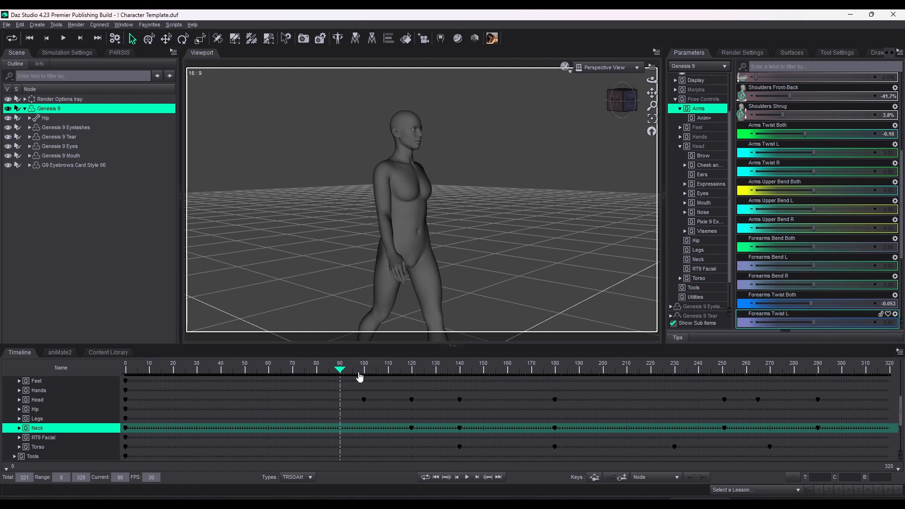
# - At frame 189, set Arms Twist L to 0.51 and scrub the timeline to check the arm motion
pyautogui.moveTo(340, 372); pyautogui.dragTo(570, 439)
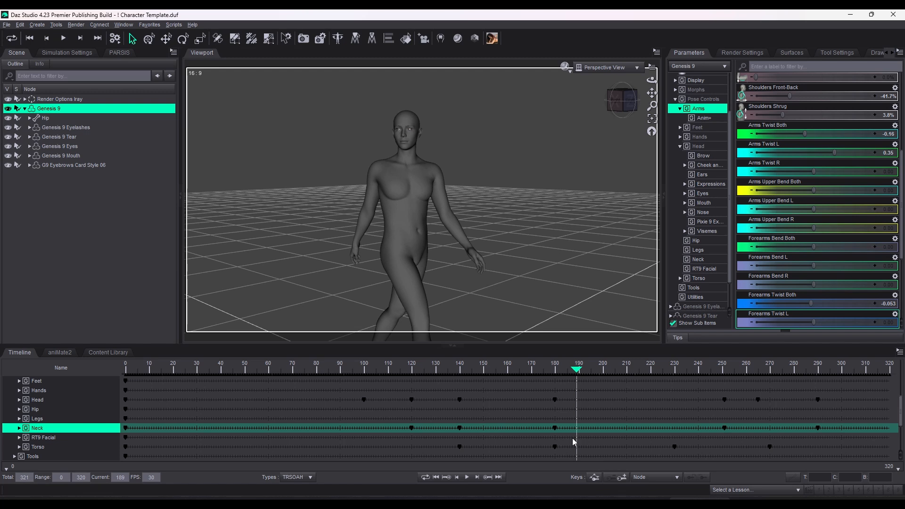
pyautogui.moveTo(835, 152); pyautogui.dragTo(844, 153)
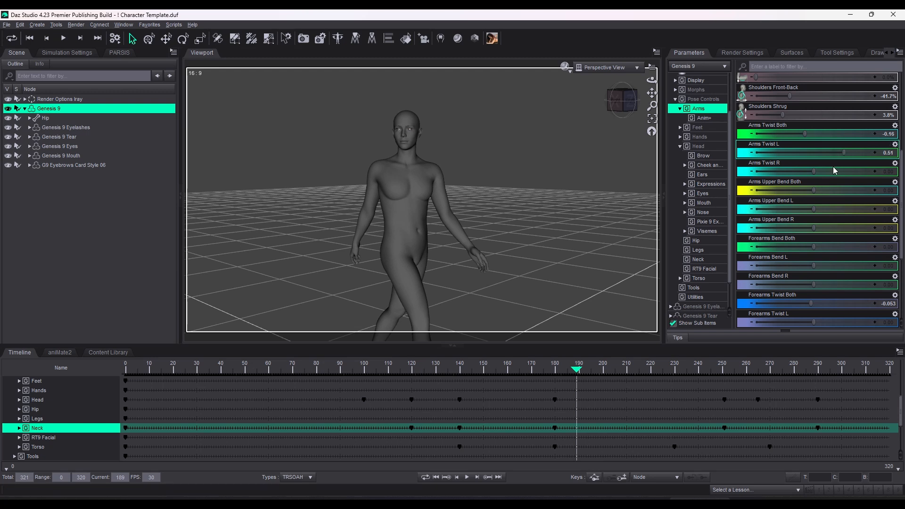
pyautogui.moveTo(578, 371); pyautogui.dragTo(572, 425)
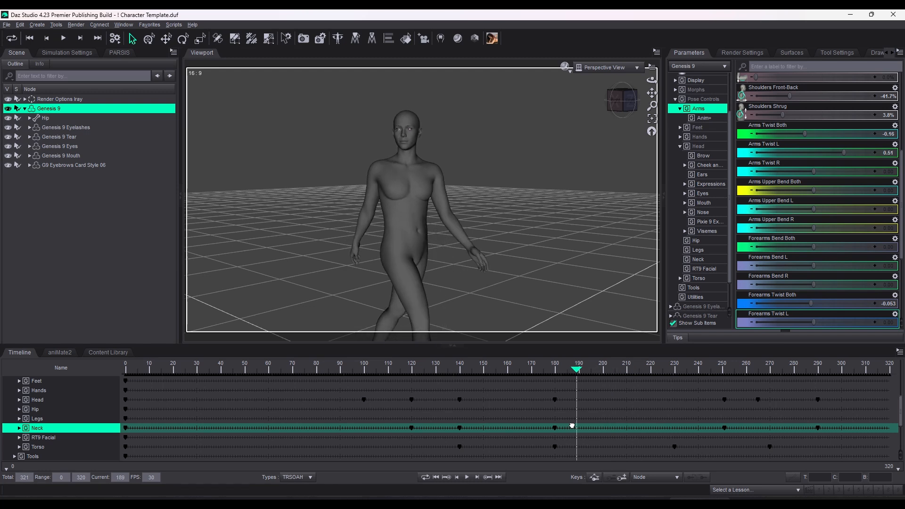
# - At frame 189, set Arms Front-Back Left to -44.9%
pyautogui.scroll(2, 572, 425)
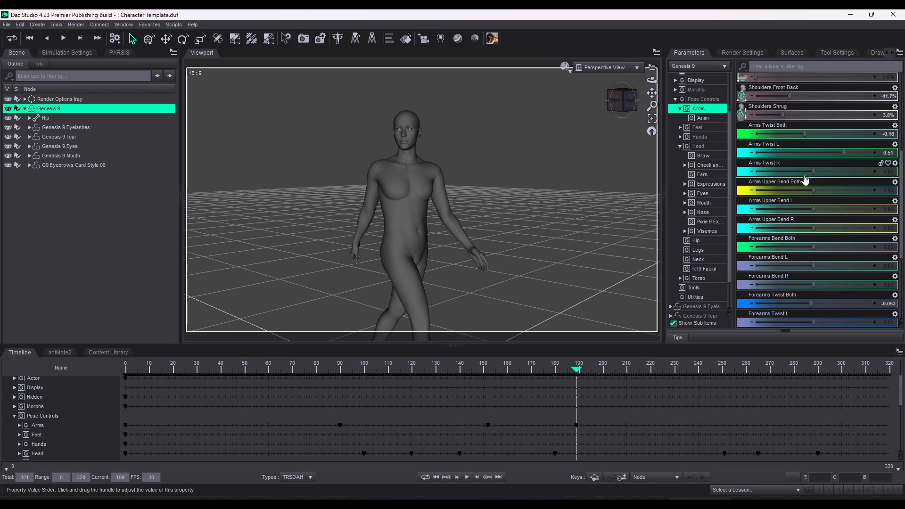
pyautogui.scroll(3, 805, 178)
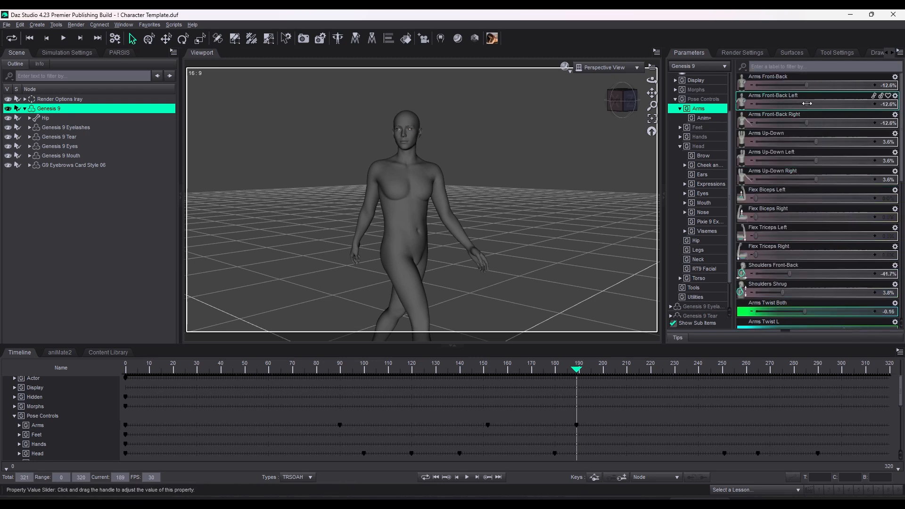
pyautogui.moveTo(805, 105); pyautogui.dragTo(789, 118)
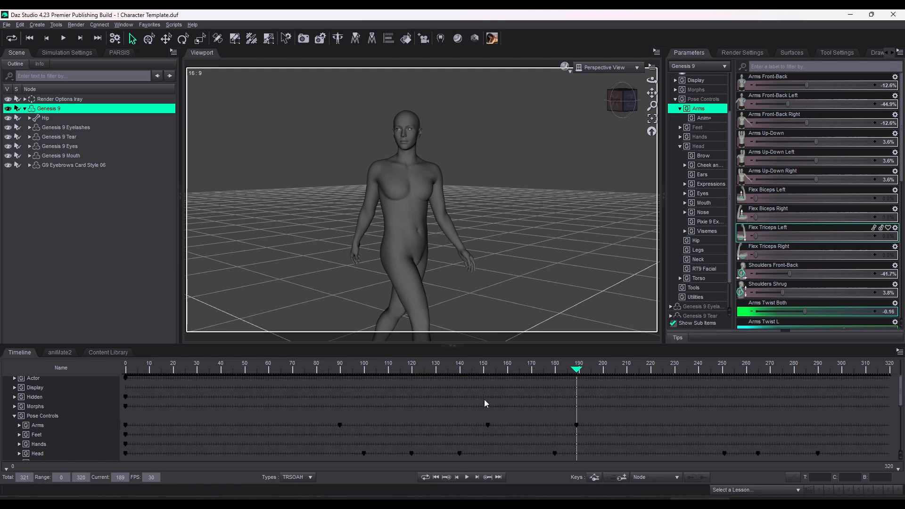
# - At frame 152, set Arms Front-Back Left to -12.6%
pyautogui.click(486, 370)
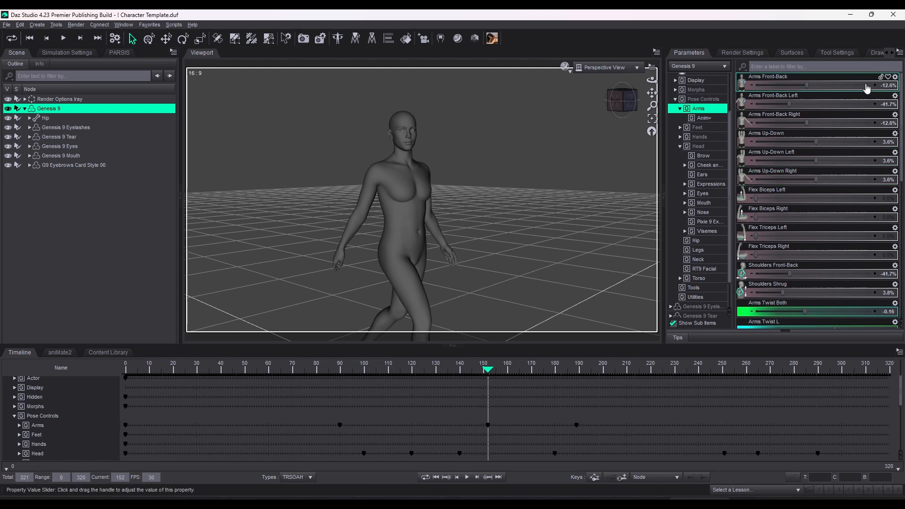
pyautogui.moveTo(790, 104)
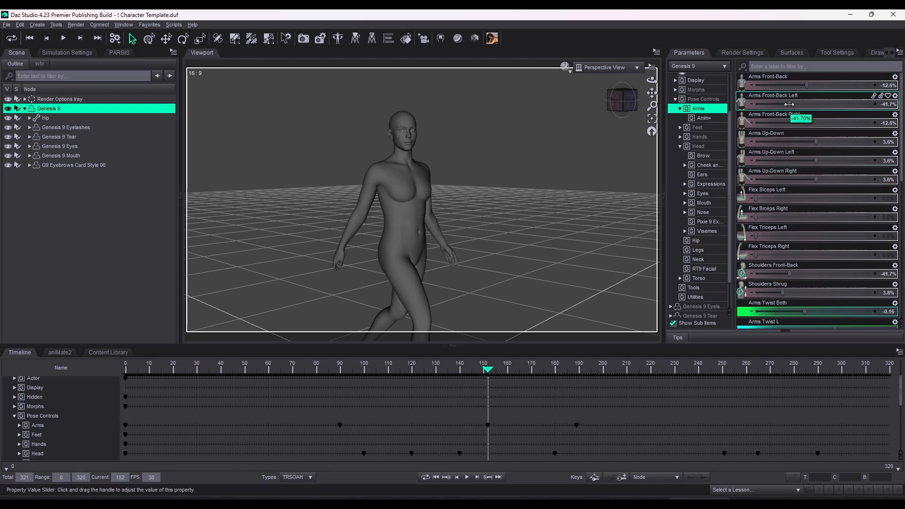
pyautogui.moveTo(789, 104); pyautogui.dragTo(806, 104)
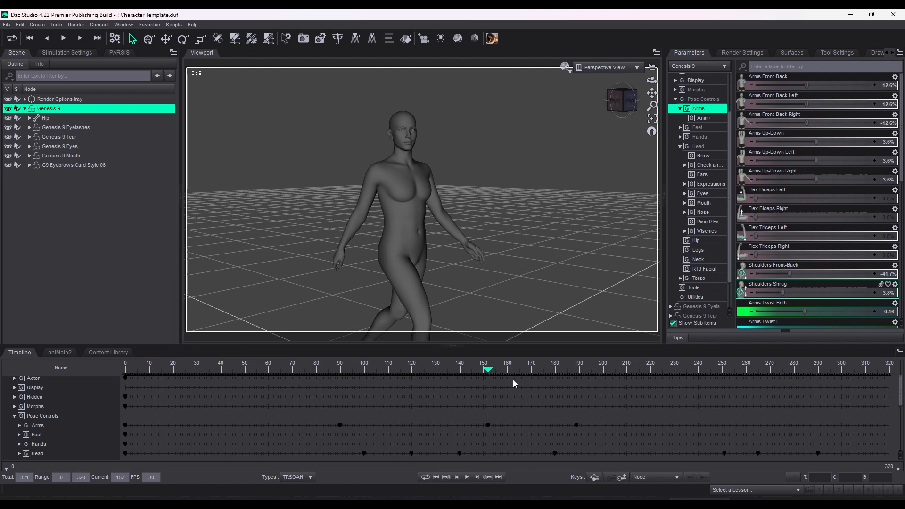
# - Play back the arm motion, and at frame 265 set Arms Front-Back Left to -12.6%
pyautogui.click(468, 479)
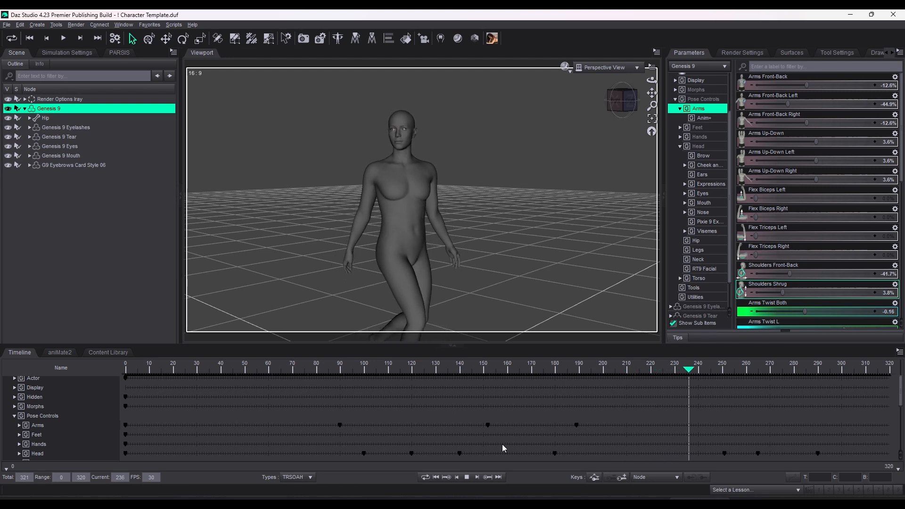
pyautogui.click(467, 478)
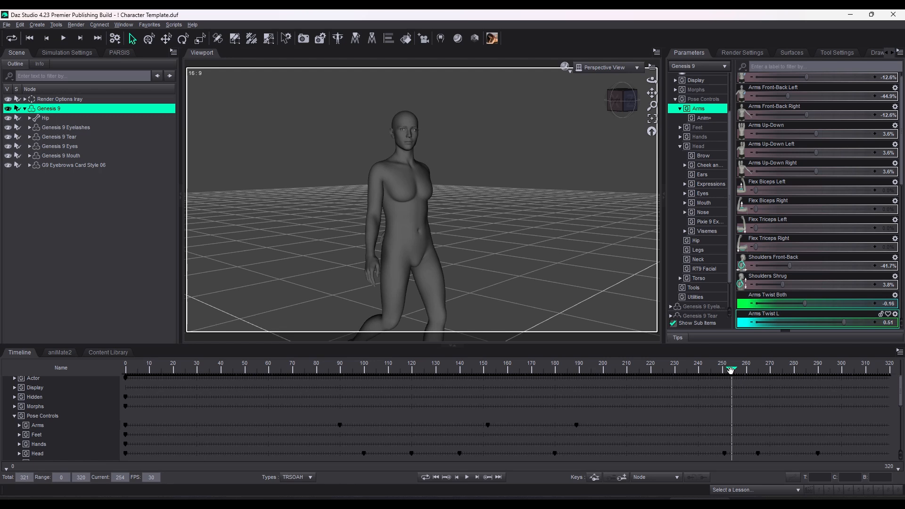
pyautogui.moveTo(731, 370); pyautogui.dragTo(754, 372)
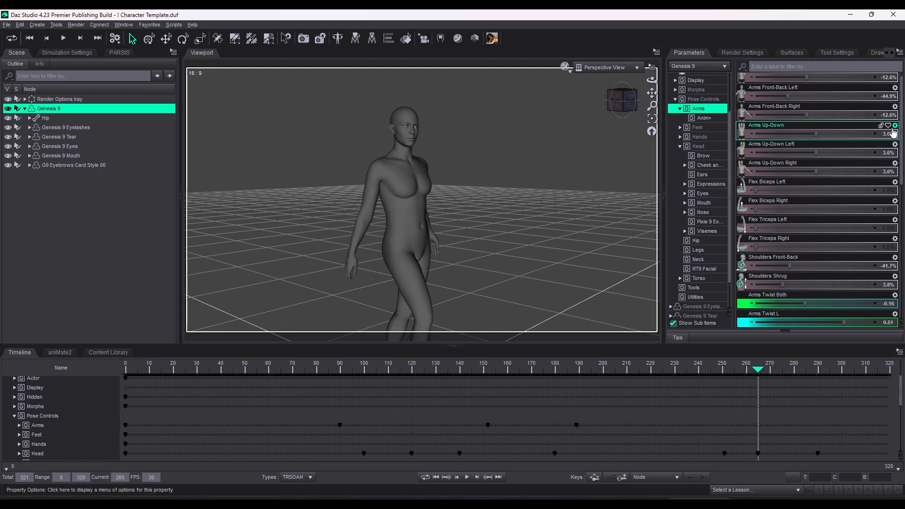
pyautogui.moveTo(788, 96); pyautogui.dragTo(807, 99)
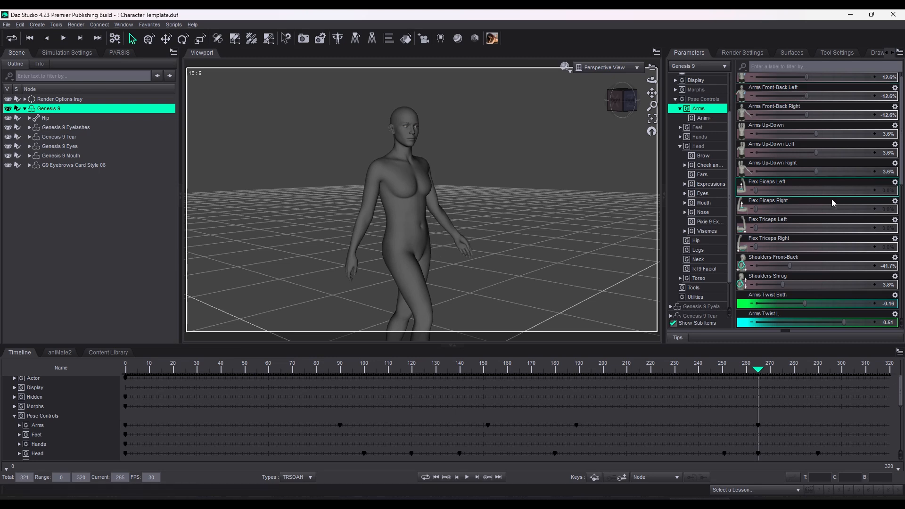
# - Reset Arms Twist L to 0 at frame 265
pyautogui.scroll(-4, 848, 216)
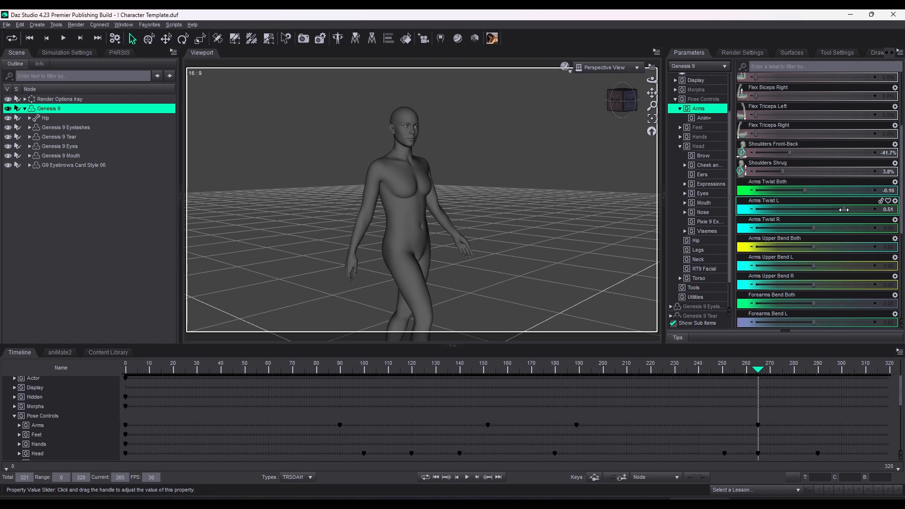
pyautogui.moveTo(844, 210); pyautogui.dragTo(818, 210)
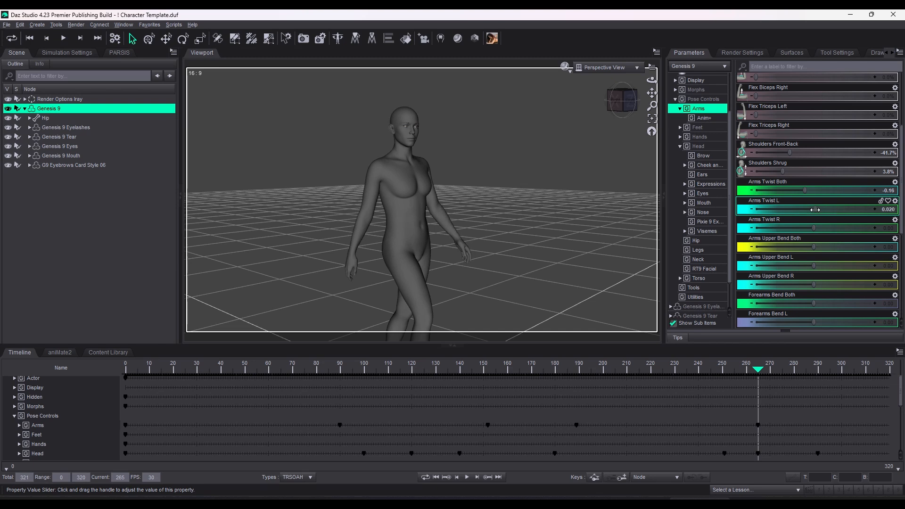
pyautogui.moveTo(816, 210); pyautogui.dragTo(815, 210)
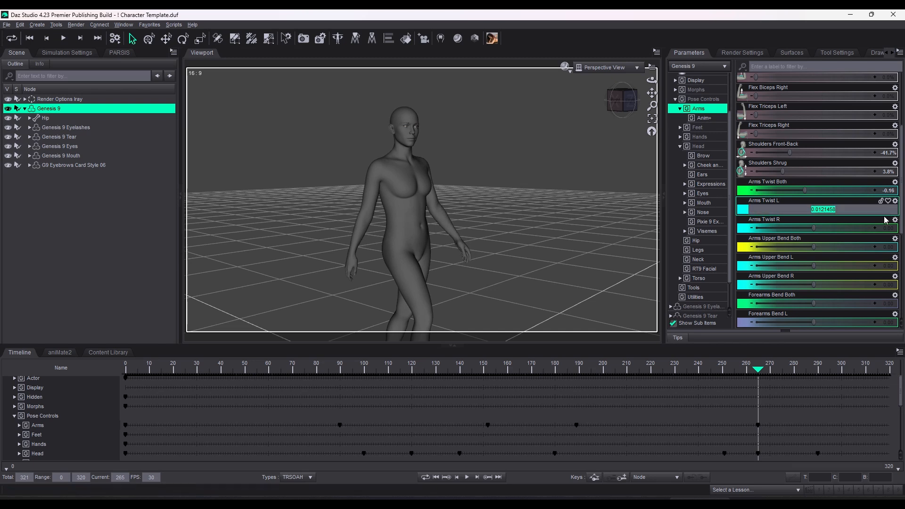
pyautogui.scroll(-3, 855, 245)
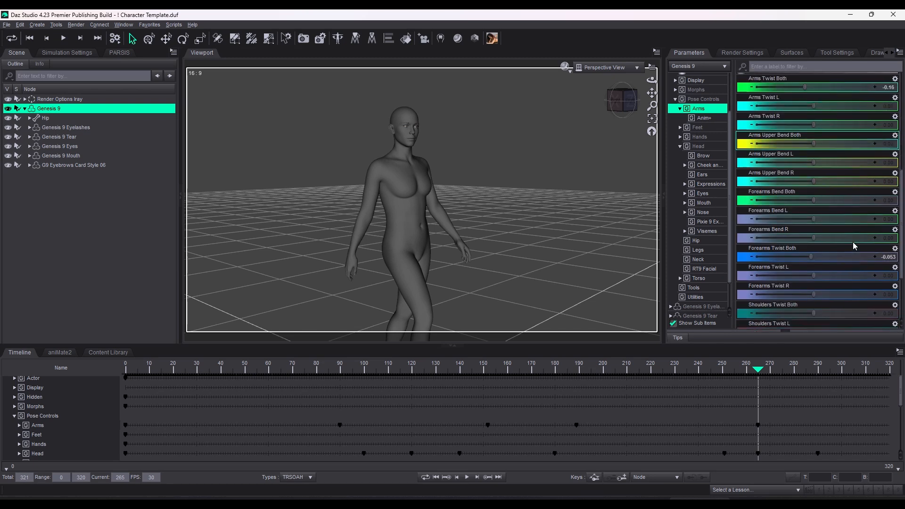
pyautogui.scroll(3, 855, 244)
# - Play the animation from about frame 61 and review the figure's pose control keyframes
pyautogui.click(271, 369)
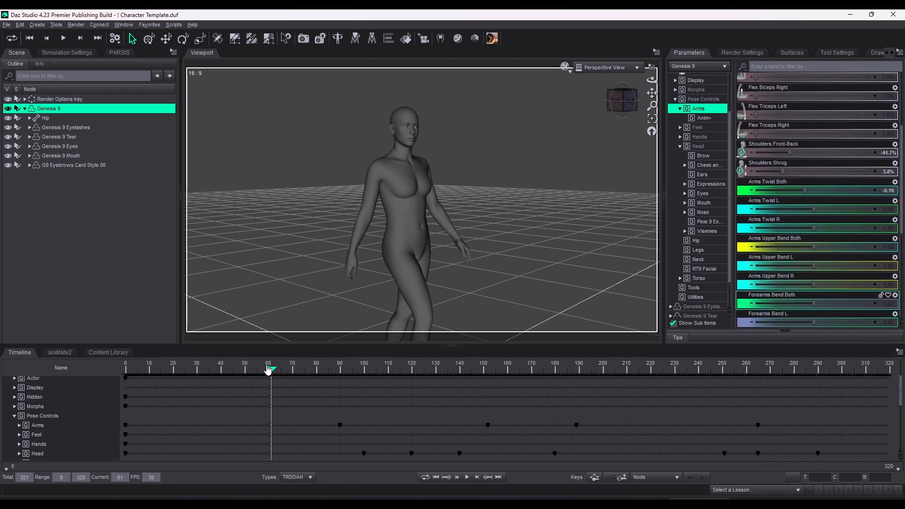
pyautogui.click(466, 478)
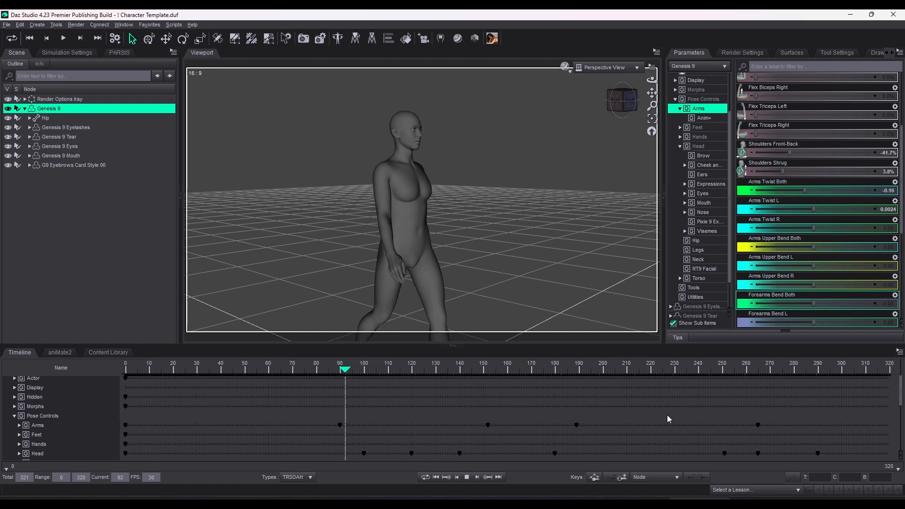
pyautogui.scroll(-3, 567, 441)
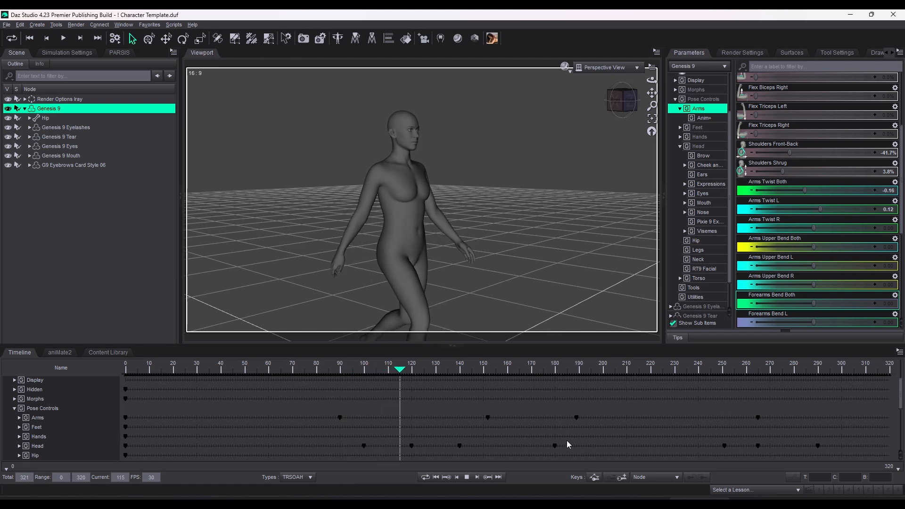
pyautogui.scroll(-3, 349, 426)
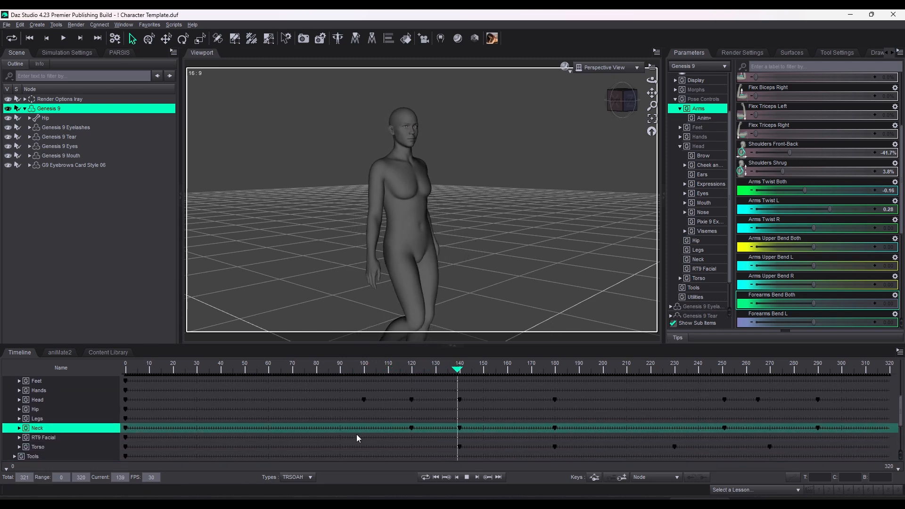
pyautogui.scroll(3, 259, 436)
pyautogui.click(15, 417)
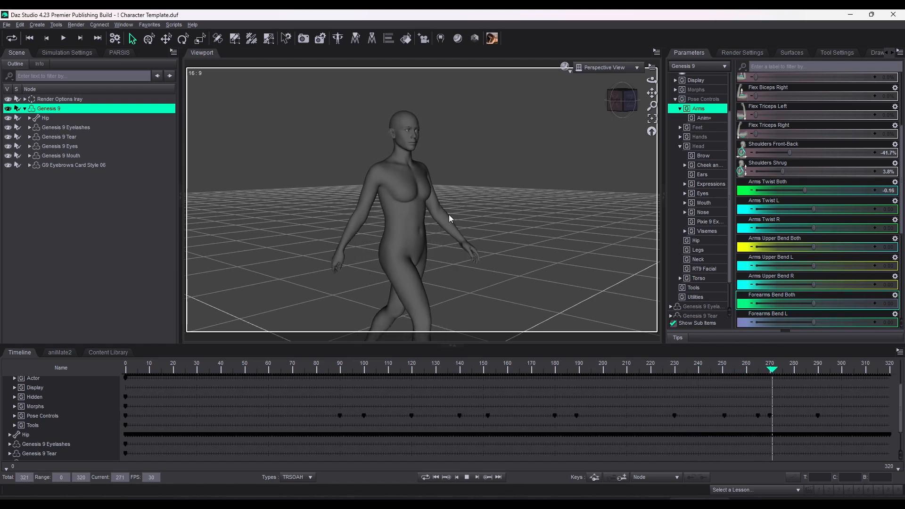
pyautogui.click(467, 478)
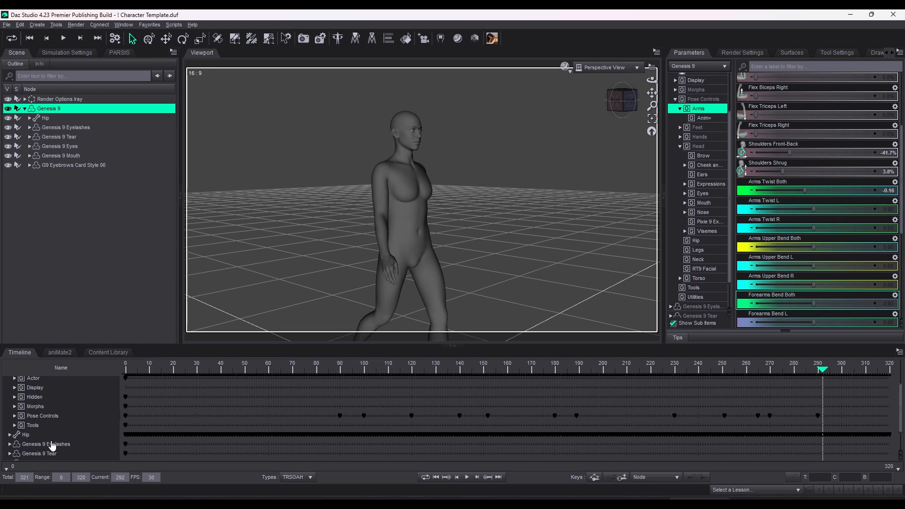
# - Delete the Arms Front-Back Left keyframes at frames 152, 189 and 265
pyautogui.click(15, 416)
pyautogui.scroll(-1, 143, 429)
pyautogui.click(52, 456)
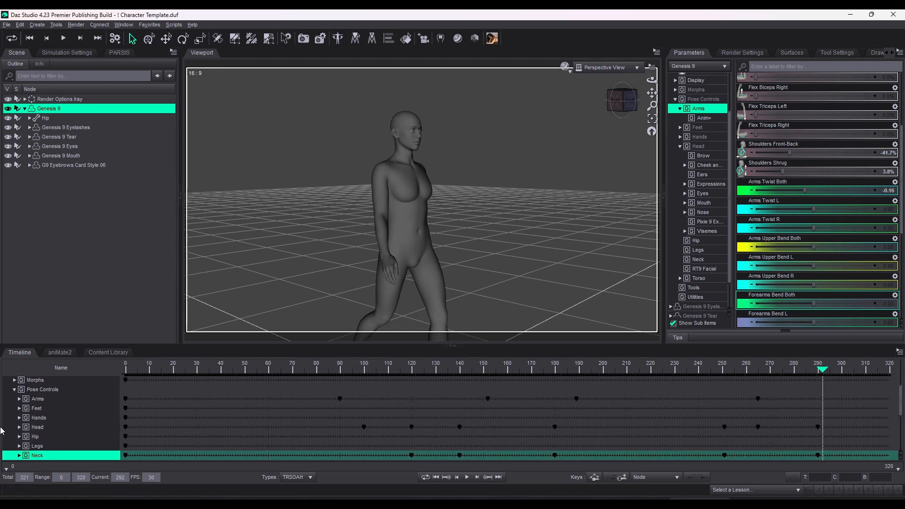
pyautogui.scroll(-2, 22, 425)
pyautogui.scroll(3, 22, 420)
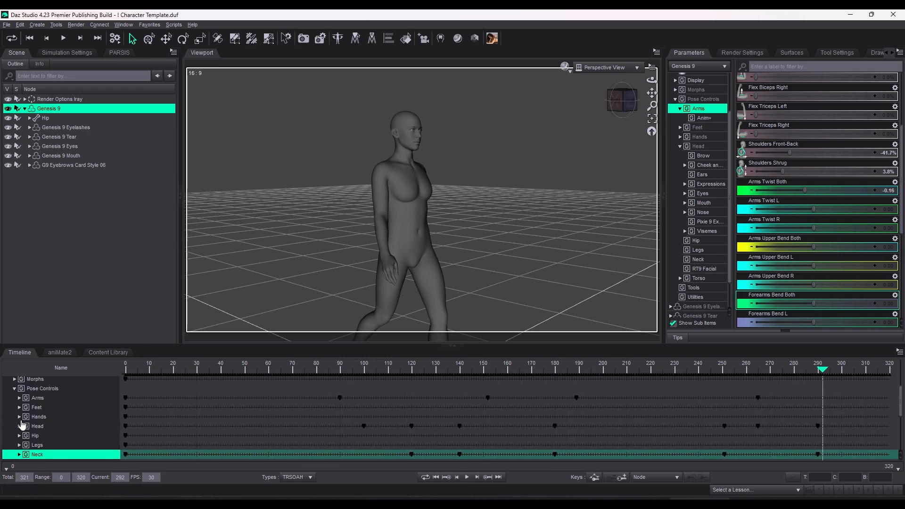
pyautogui.click(19, 399)
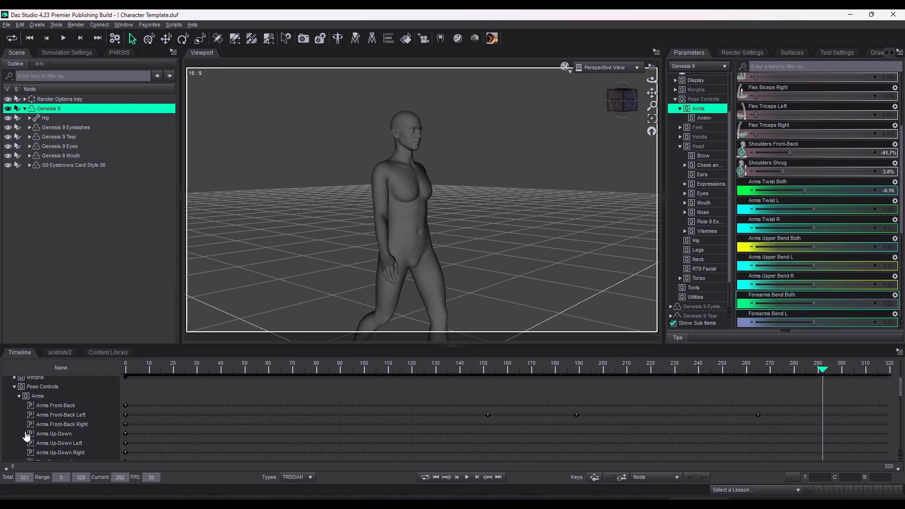
pyautogui.scroll(-1, 70, 396)
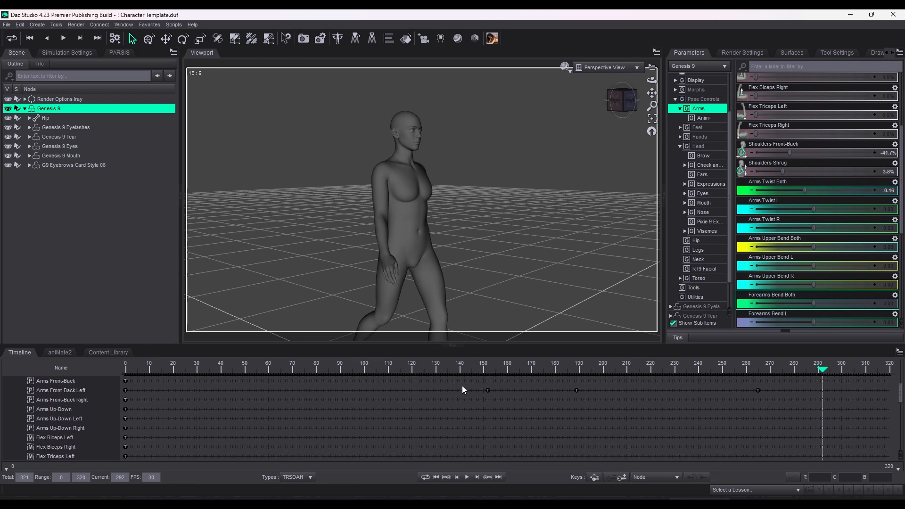
pyautogui.moveTo(462, 385); pyautogui.dragTo(806, 401)
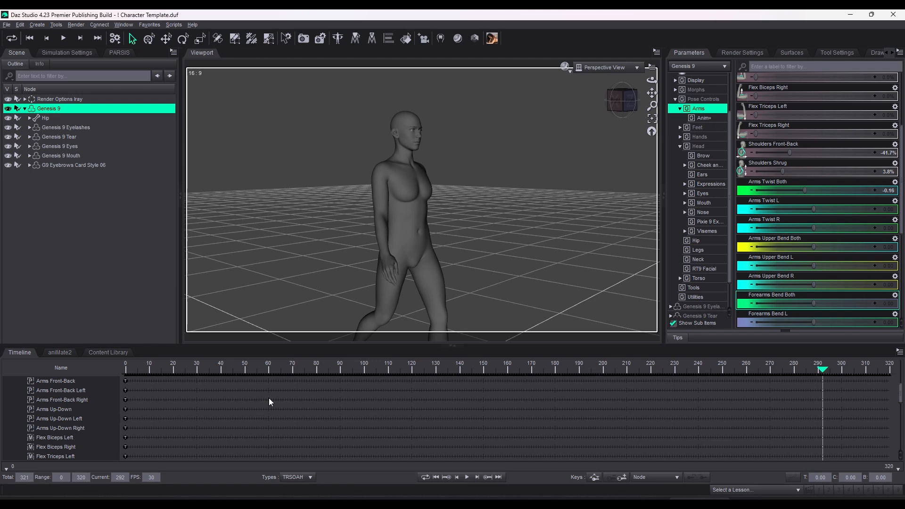
pyautogui.scroll(2, 28, 434)
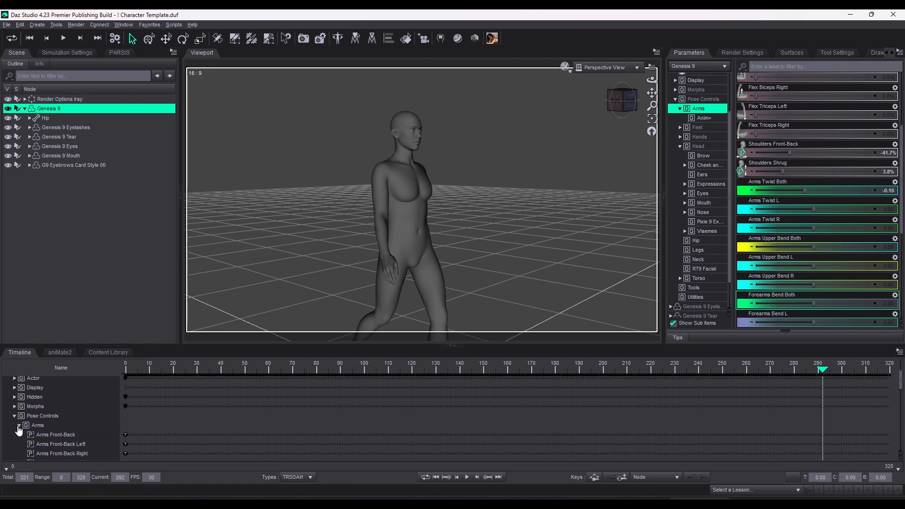
pyautogui.click(19, 426)
# - Play the animation from shortly before frame 90 to check the left arm motion, stopping at frame 135
pyautogui.click(324, 369)
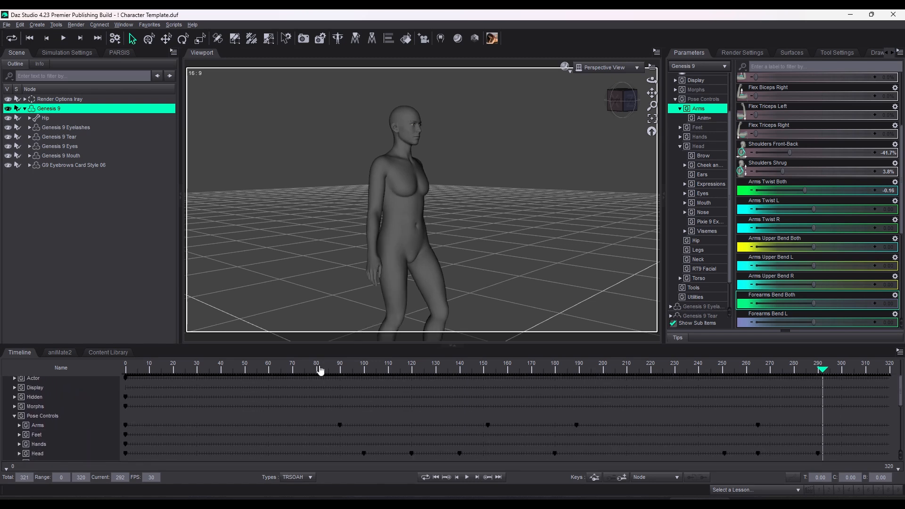
pyautogui.click(467, 478)
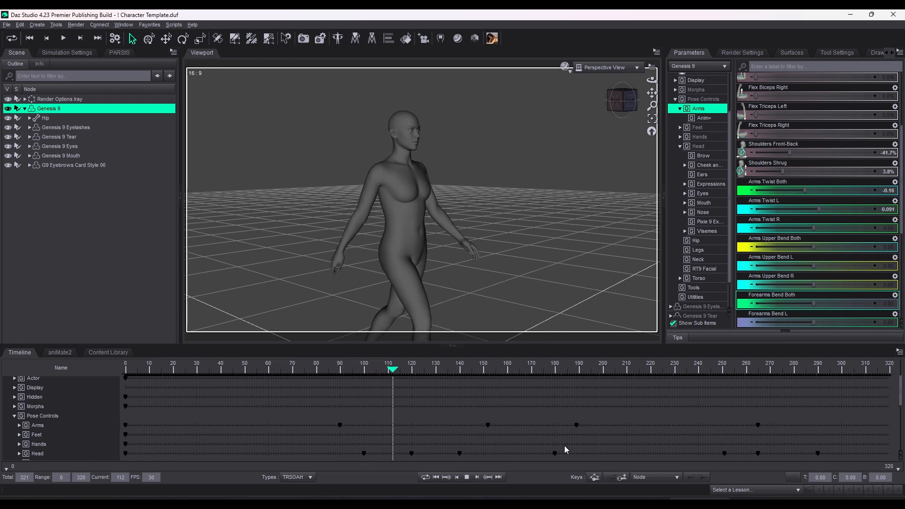
pyautogui.click(468, 478)
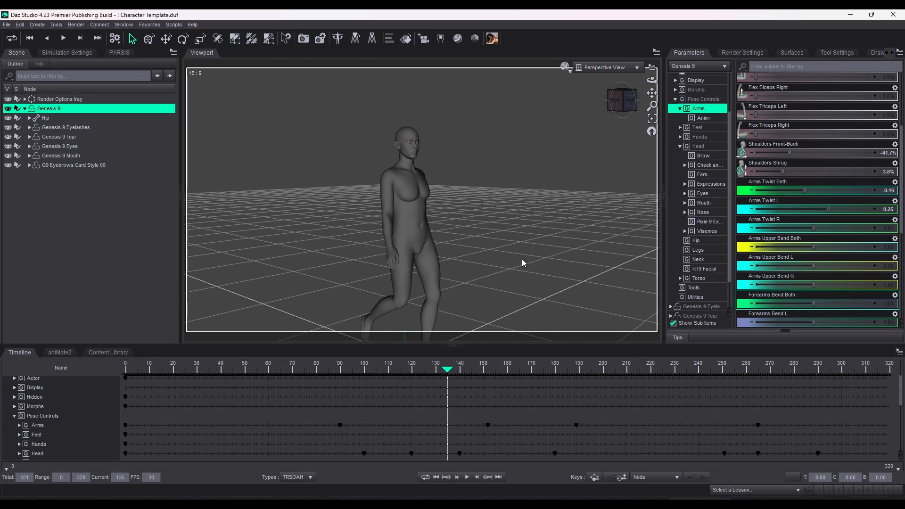
# - Bring up the Anim + pose controls for the figure's feet
pyautogui.moveTo(523, 263); pyautogui.dragTo(535, 136, button='middle')
pyautogui.scroll(8, 523, 272)
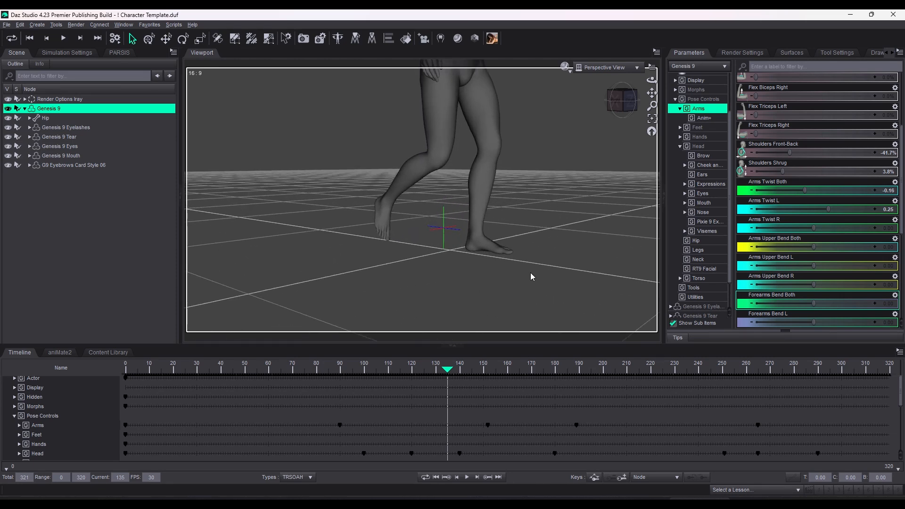
pyautogui.moveTo(531, 273); pyautogui.dragTo(484, 275, button='right')
pyautogui.scroll(3, 534, 274)
pyautogui.moveTo(534, 274); pyautogui.dragTo(442, 277, button='middle')
pyautogui.moveTo(441, 278)
pyautogui.mouseDown(button='right')
pyautogui.moveTo(491, 277)
pyautogui.moveTo(442, 277)
pyautogui.mouseUp(button='right')
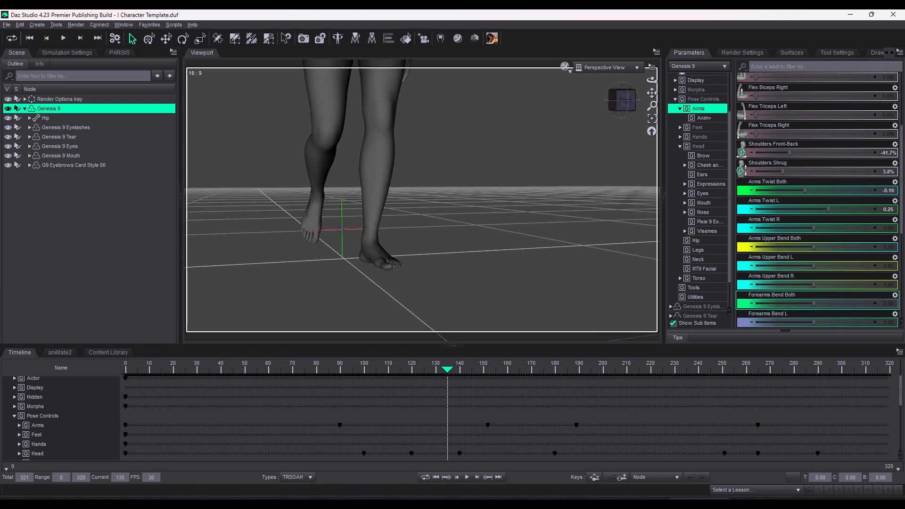
pyautogui.moveTo(581, 320); pyautogui.dragTo(597, 315, button='right')
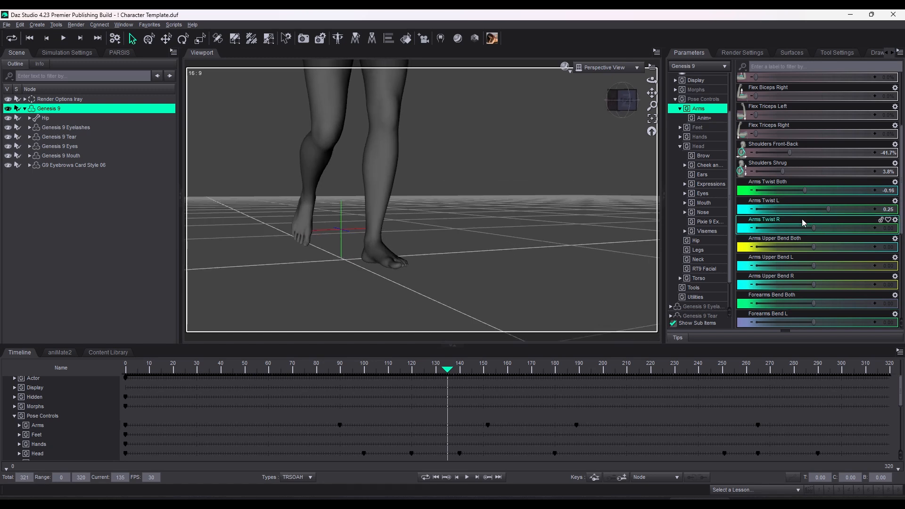
pyautogui.click(681, 147)
pyautogui.click(697, 183)
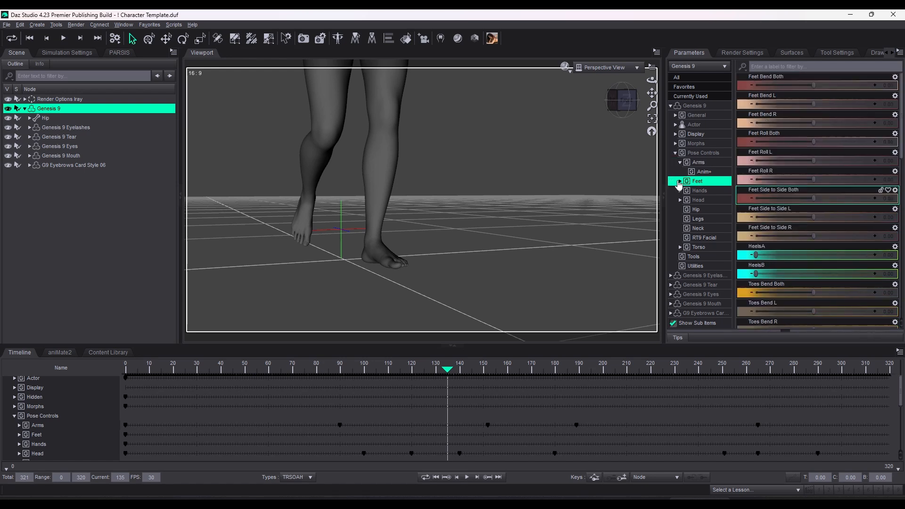
pyautogui.click(680, 182)
pyautogui.click(706, 191)
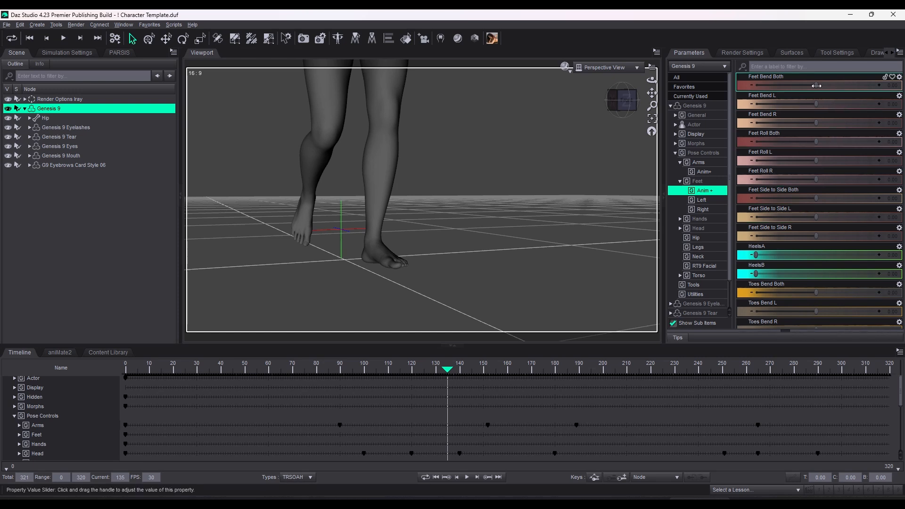
# - Try Feet Bend Both at 0.47 and Toes Bend Both at 0.68 at frame 135, and undo both
pyautogui.moveTo(817, 85); pyautogui.dragTo(845, 109)
pyautogui.moveTo(816, 296); pyautogui.dragTo(856, 299)
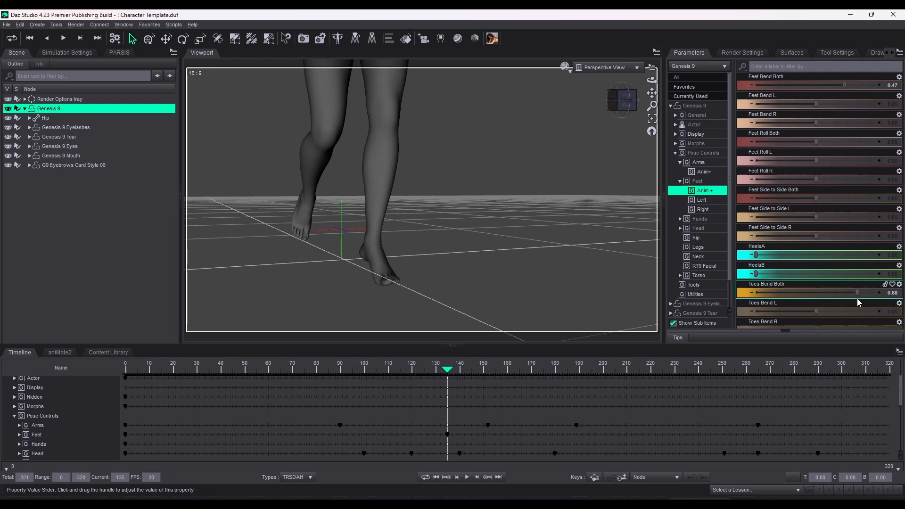
pyautogui.hotkey('ctrl', 'z')
pyautogui.hotkey('ctrl', 'z')
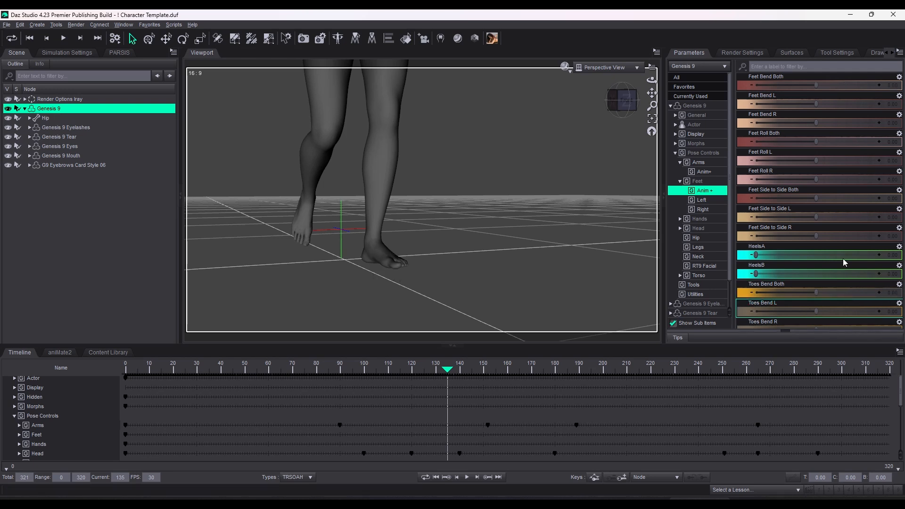
# - Try HeelsA at about 0.96 and HeelsB at 1.00 at frame 135, undoing each
pyautogui.moveTo(755, 255); pyautogui.dragTo(870, 277)
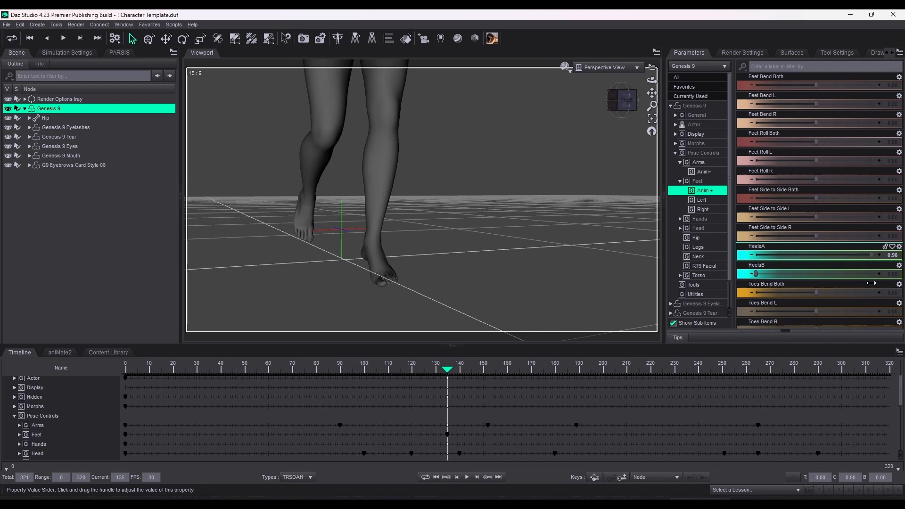
pyautogui.moveTo(872, 283); pyautogui.dragTo(855, 287)
pyautogui.hotkey('ctrl', 'z')
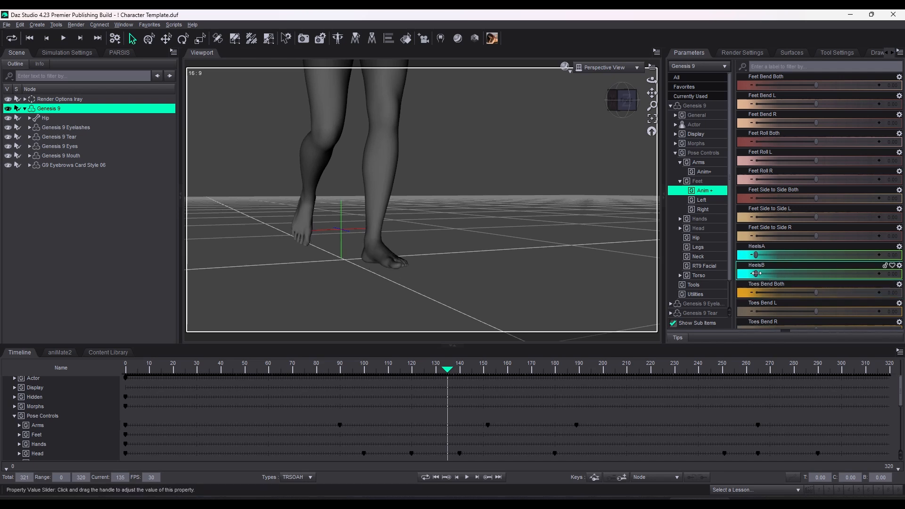
pyautogui.moveTo(756, 274); pyautogui.dragTo(878, 276)
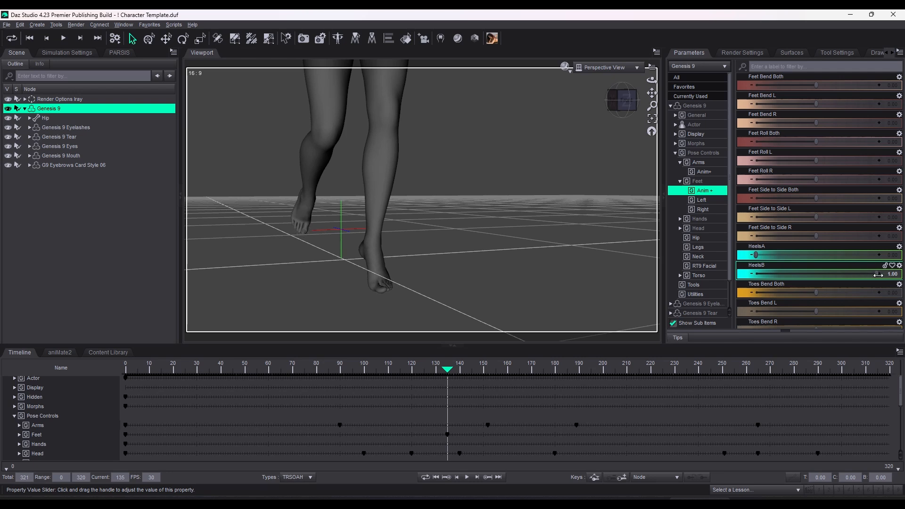
pyautogui.hotkey('ctrl', 'z')
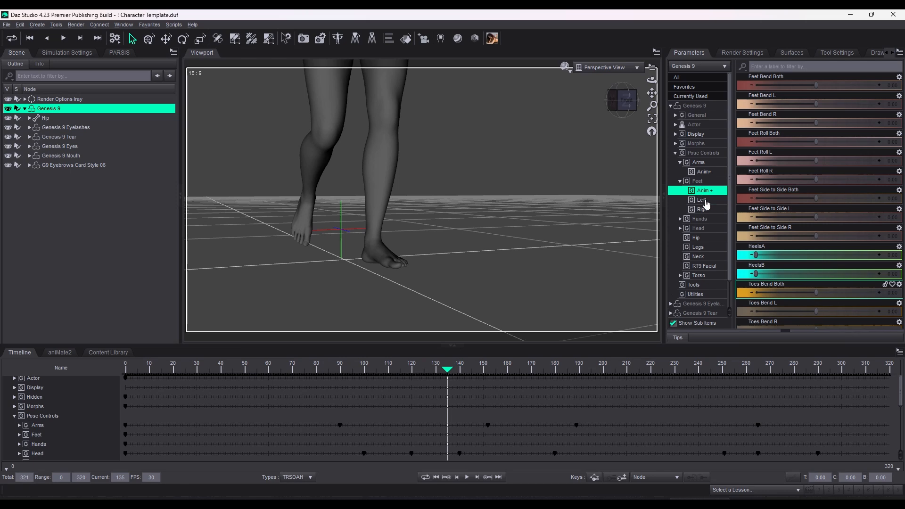
# - Review the full list of Feet pose controls and select the figure's left foot to see its own controls
pyautogui.click(703, 182)
pyautogui.scroll(-10, 820, 240)
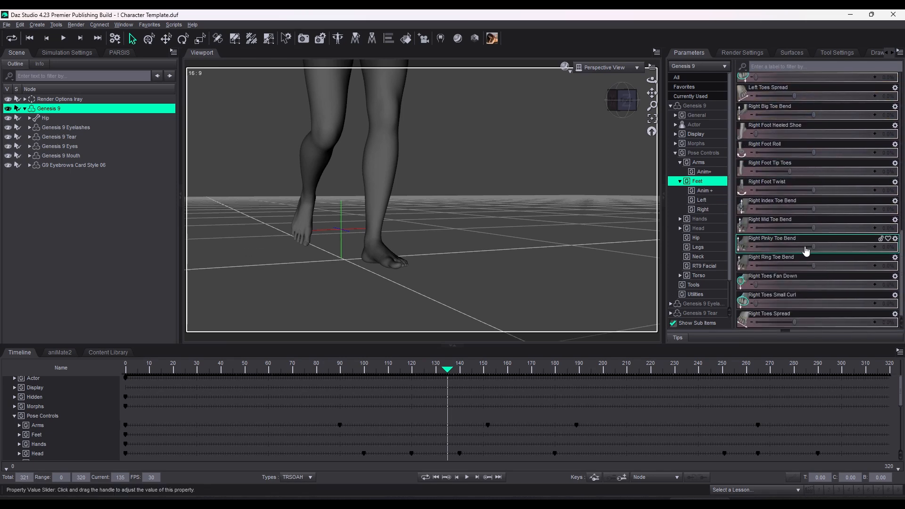
pyautogui.scroll(6, 811, 245)
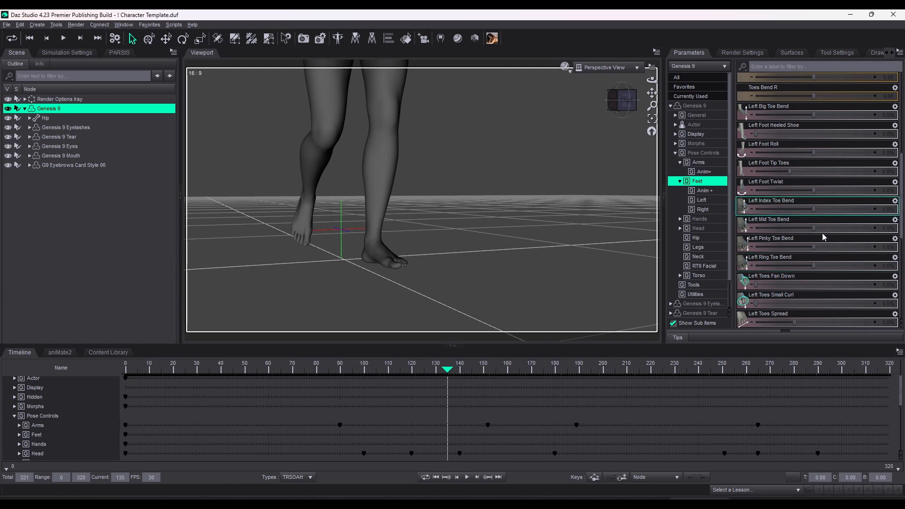
pyautogui.click(382, 255)
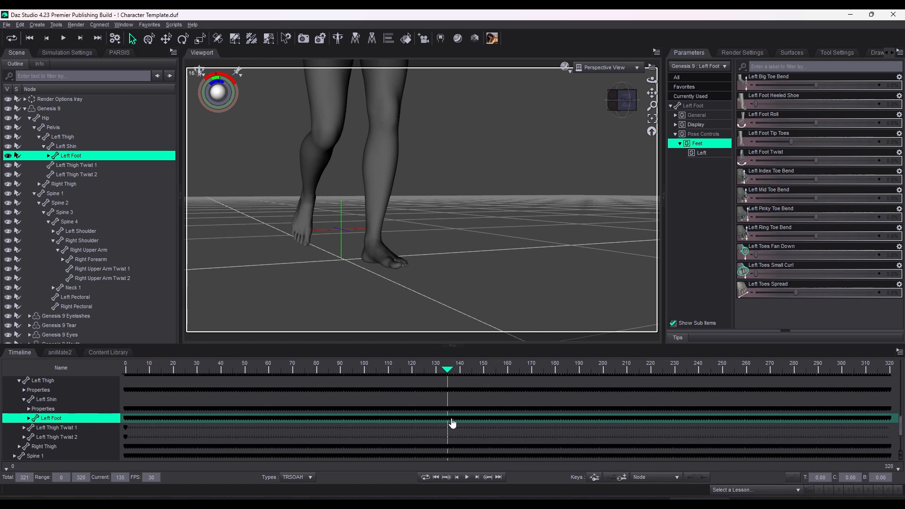
# - Reselect the Genesis 9 figure and select the Feet row under its Pose Controls in the timeline
pyautogui.click(49, 109)
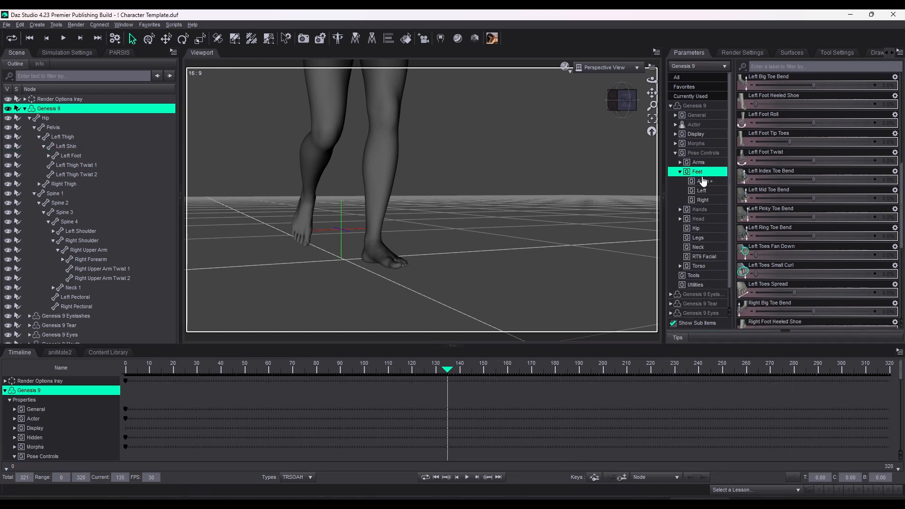
pyautogui.scroll(5, 856, 228)
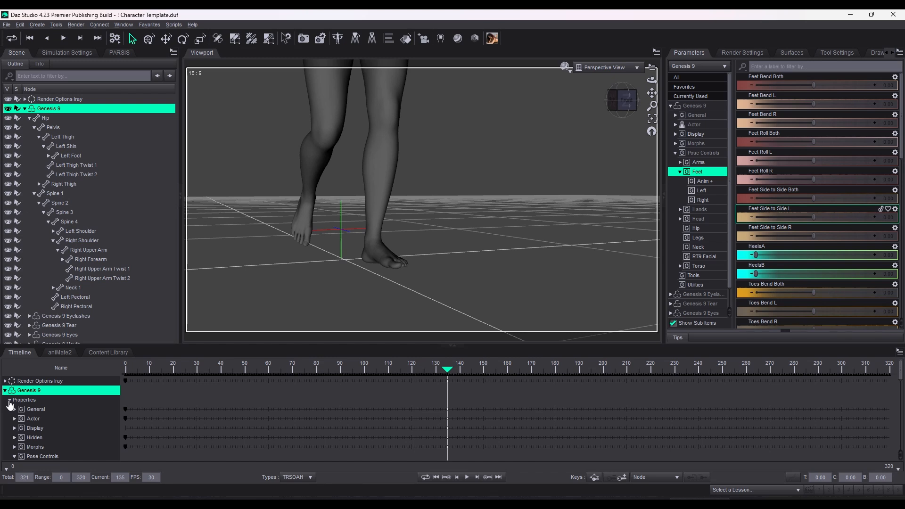
pyautogui.scroll(-3, 52, 424)
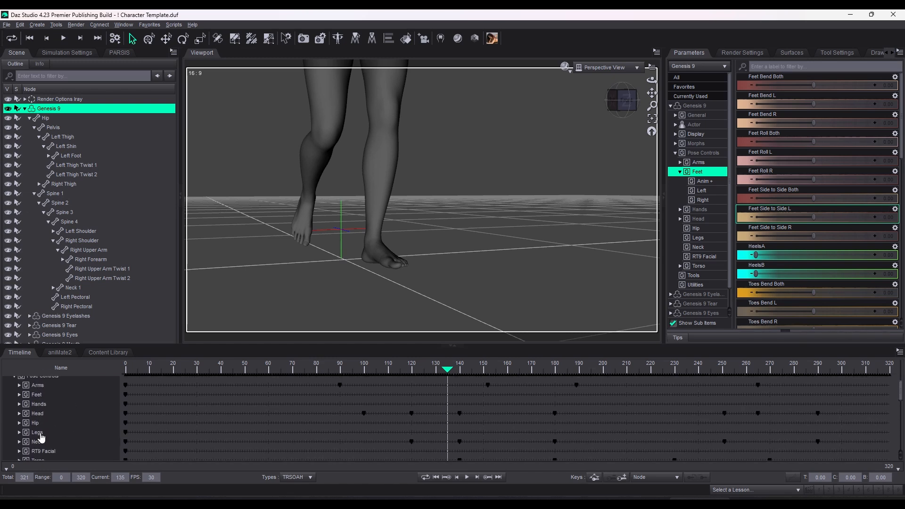
pyautogui.click(41, 397)
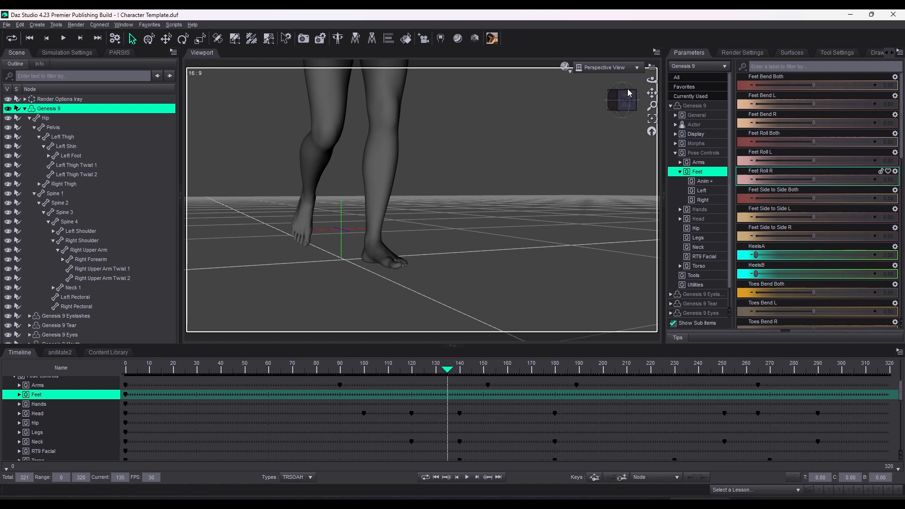
# - Try Feet Roll Both at 0.18 at frame 135 with the feet seen from the front, and undo it
pyautogui.click(629, 107)
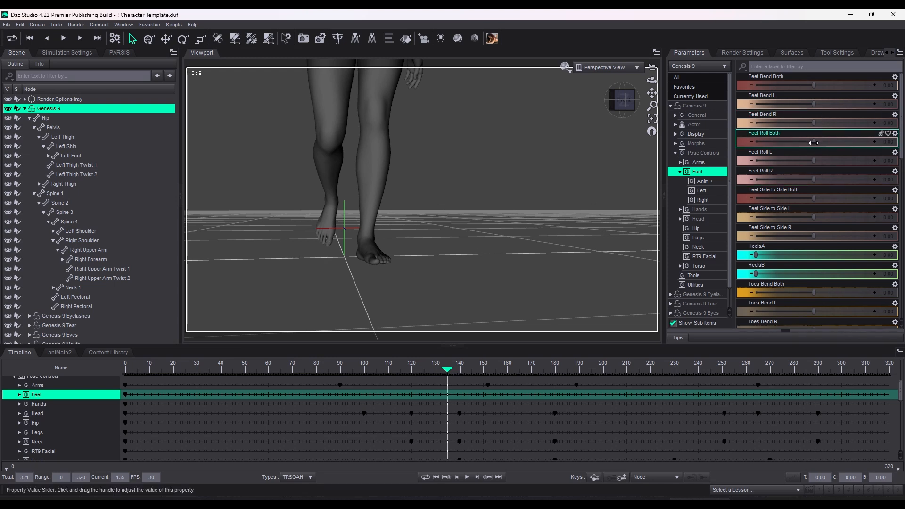
pyautogui.moveTo(814, 143); pyautogui.dragTo(826, 161)
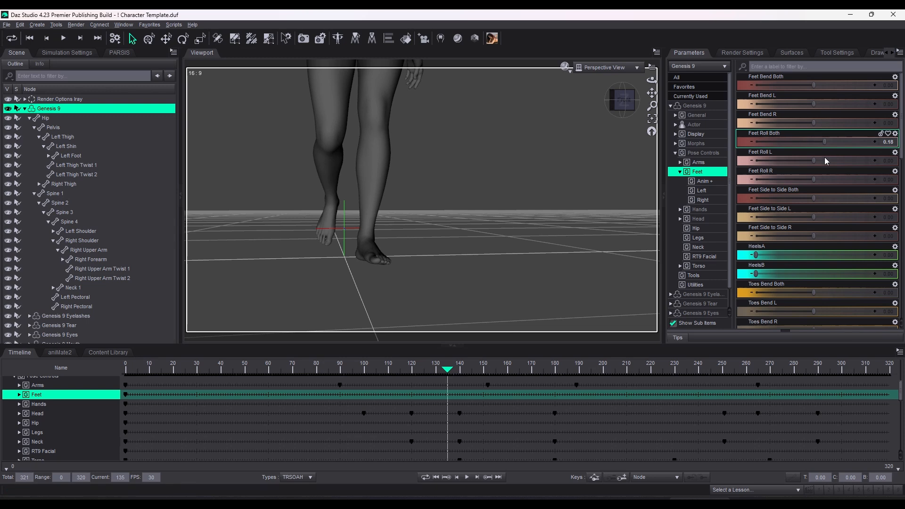
pyautogui.hotkey('ctrl', 'z')
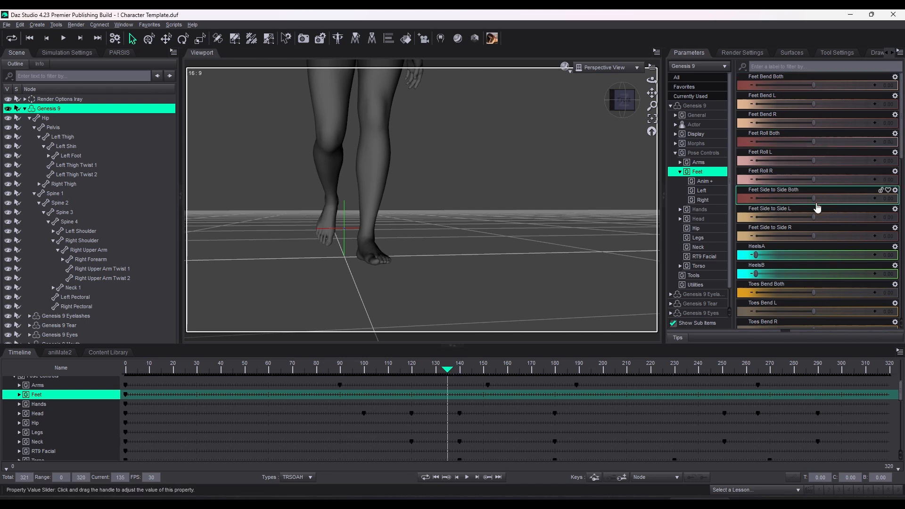
# - Try Feet Side to Side Both and Feet Side to Side L at frame 135, undoing each
pyautogui.moveTo(815, 199); pyautogui.dragTo(833, 207)
pyautogui.hotkey('ctrl', 'z')
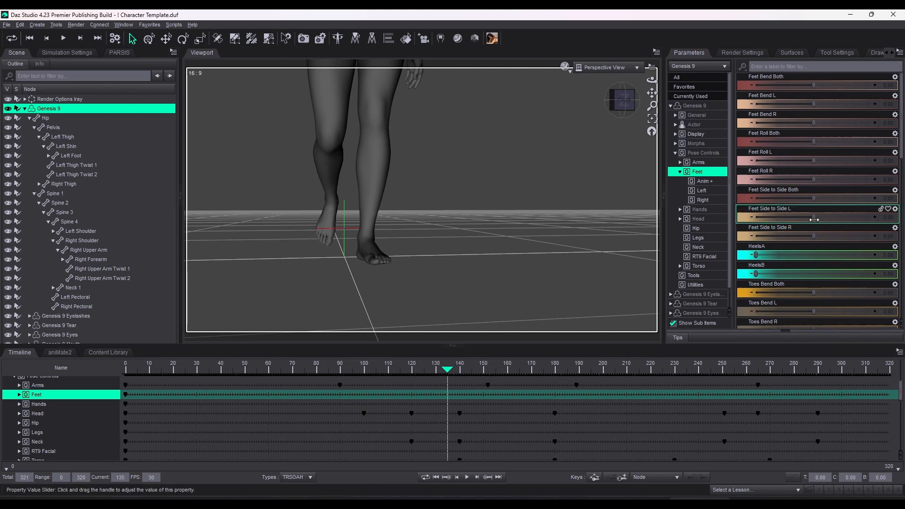
pyautogui.moveTo(814, 218)
pyautogui.mouseDown()
pyautogui.moveTo(841, 219)
pyautogui.moveTo(812, 229)
pyautogui.mouseUp()
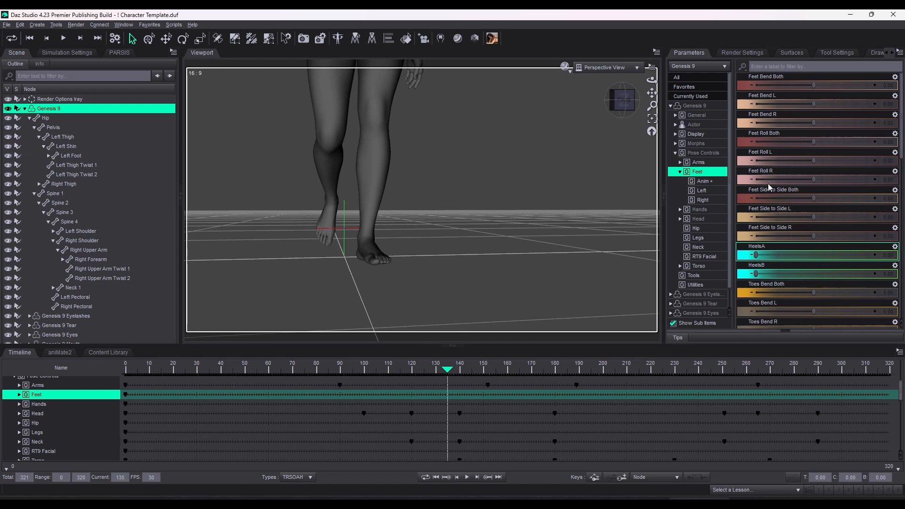
# - Look through the remaining Feet pose controls, including the Left group's foot and toe controls
pyautogui.scroll(-3, 818, 240)
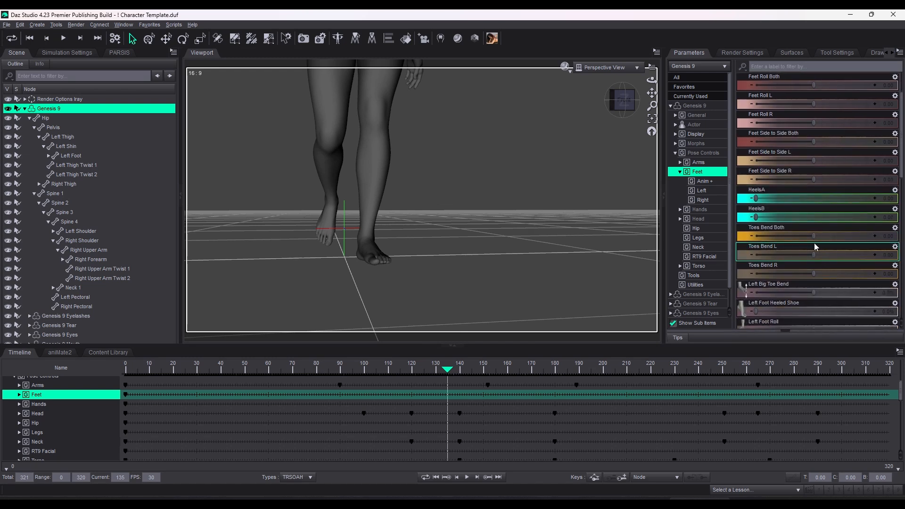
pyautogui.scroll(-3, 817, 247)
pyautogui.scroll(-3, 817, 246)
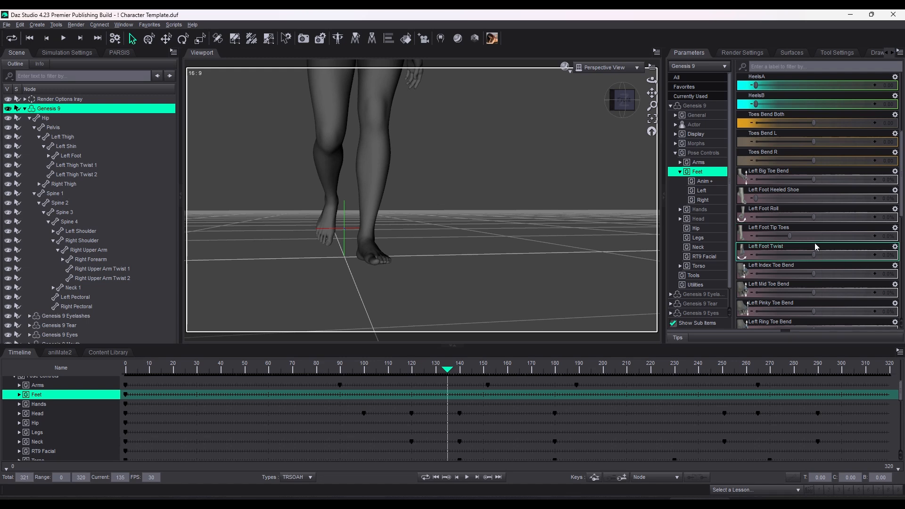
pyautogui.scroll(6, 817, 246)
pyautogui.scroll(3, 845, 237)
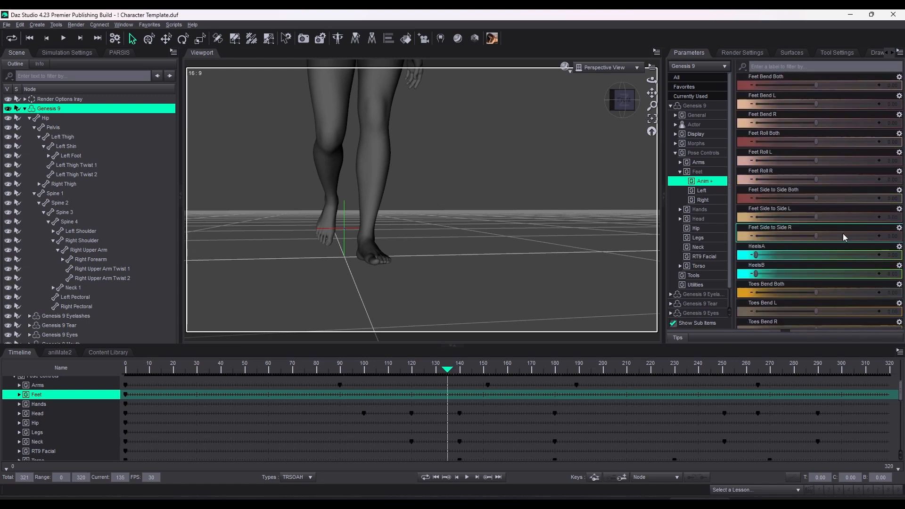
pyautogui.click(703, 191)
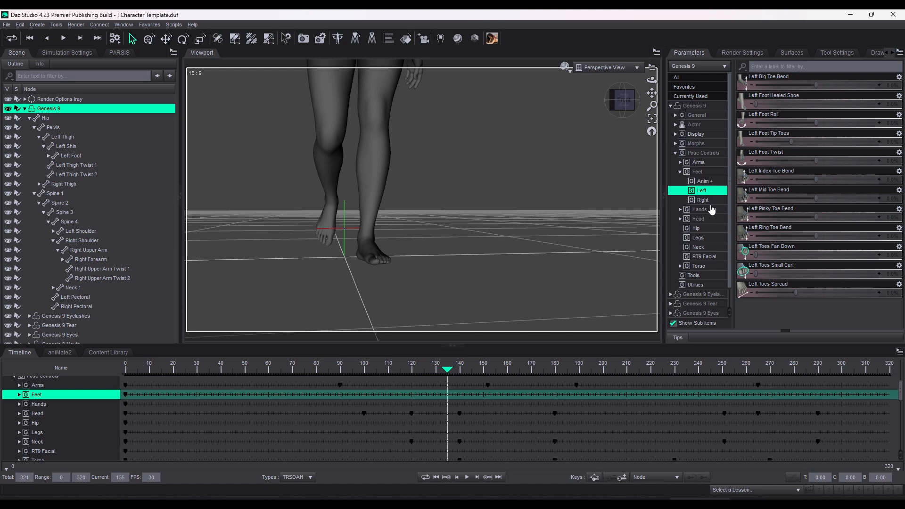
pyautogui.moveTo(652, 80); pyautogui.dragTo(664, 83)
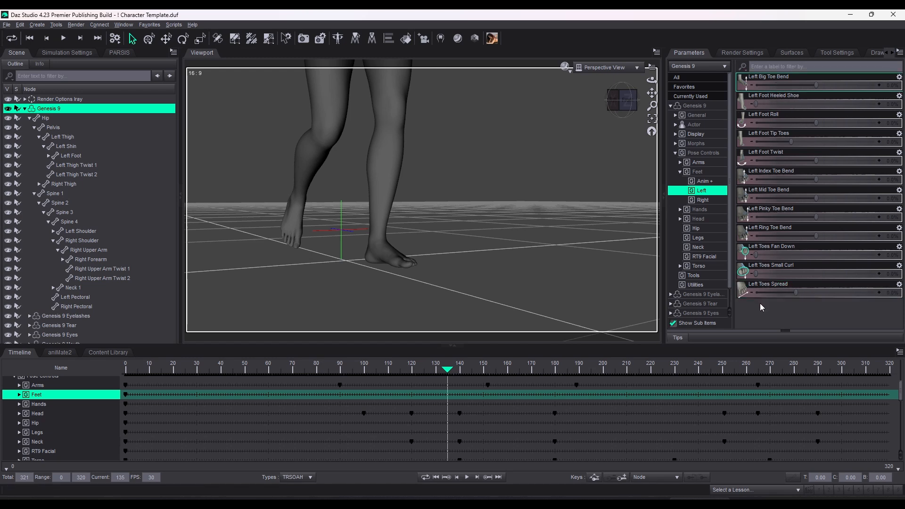
# - Bring up the Anim + pose controls for the figure's hands, with a hand framed in the view
pyautogui.click(681, 171)
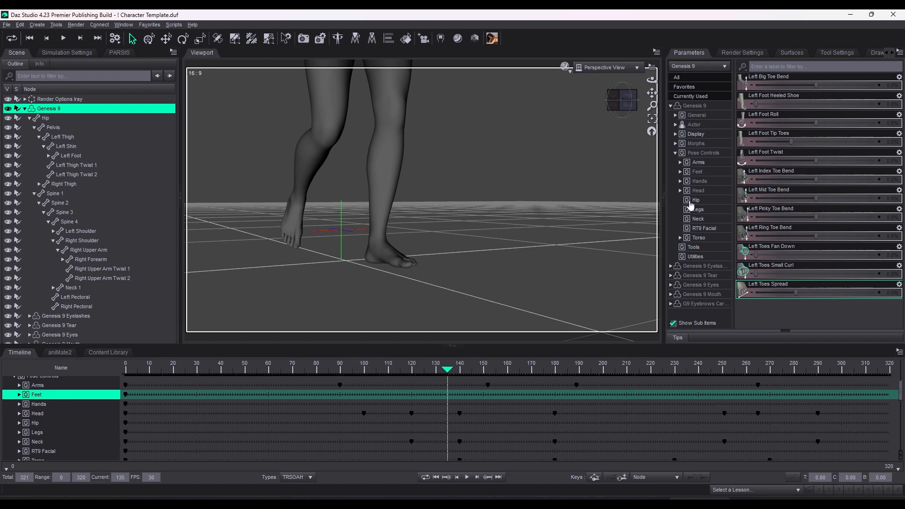
pyautogui.click(700, 181)
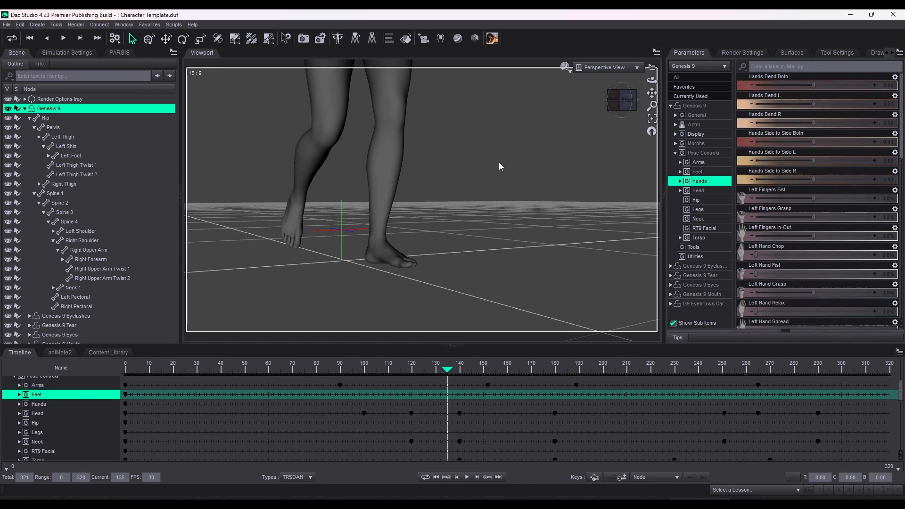
pyautogui.moveTo(500, 162); pyautogui.dragTo(608, 319, button='middle')
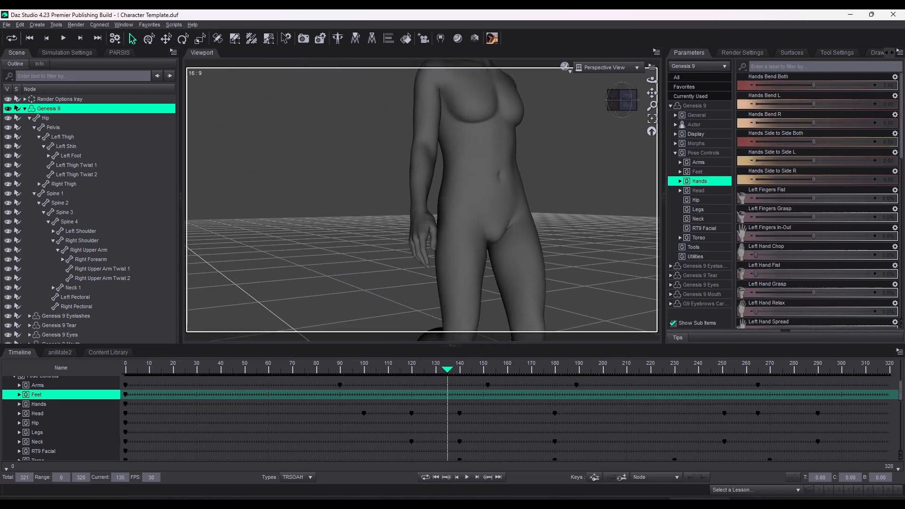
pyautogui.moveTo(500, 163); pyautogui.dragTo(506, 154, button='middle')
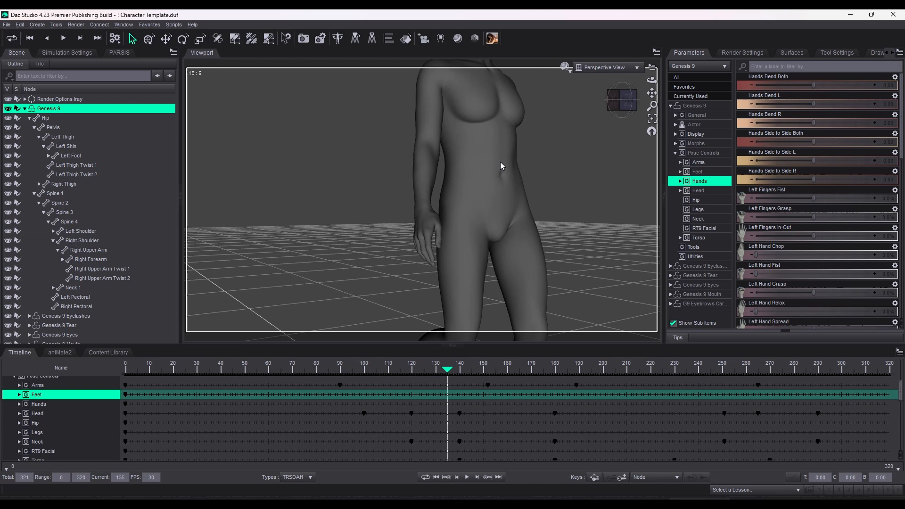
pyautogui.click(681, 182)
pyautogui.click(705, 194)
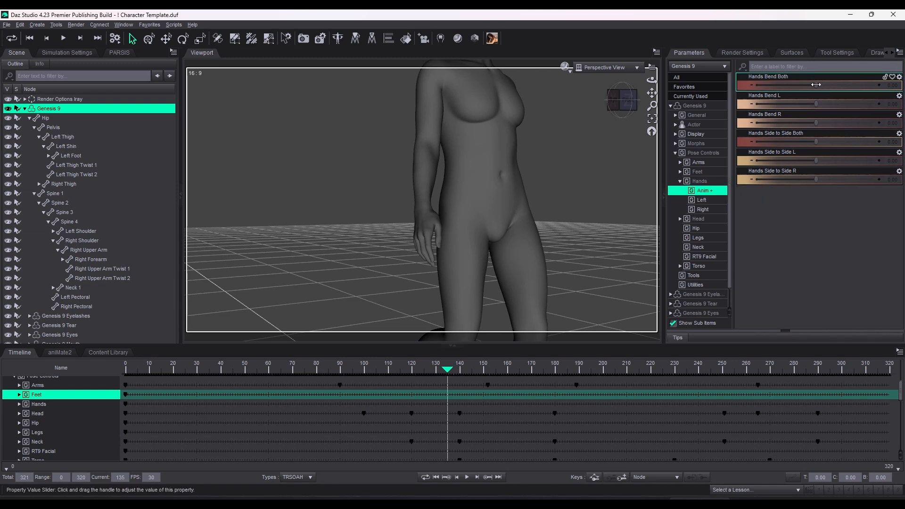
# - Try Hands Bend Both and Hands Side to Side Both at 0.63 at frame 135, undoing each
pyautogui.moveTo(816, 85)
pyautogui.mouseDown()
pyautogui.moveTo(802, 85)
pyautogui.moveTo(812, 86)
pyautogui.moveTo(807, 96)
pyautogui.mouseUp()
pyautogui.hotkey('ctrl', 'z')
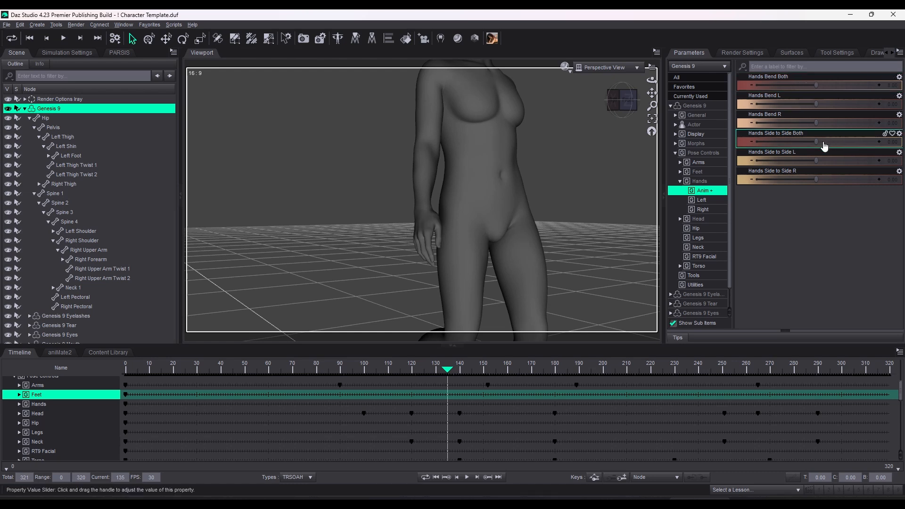
pyautogui.moveTo(824, 146); pyautogui.dragTo(853, 146)
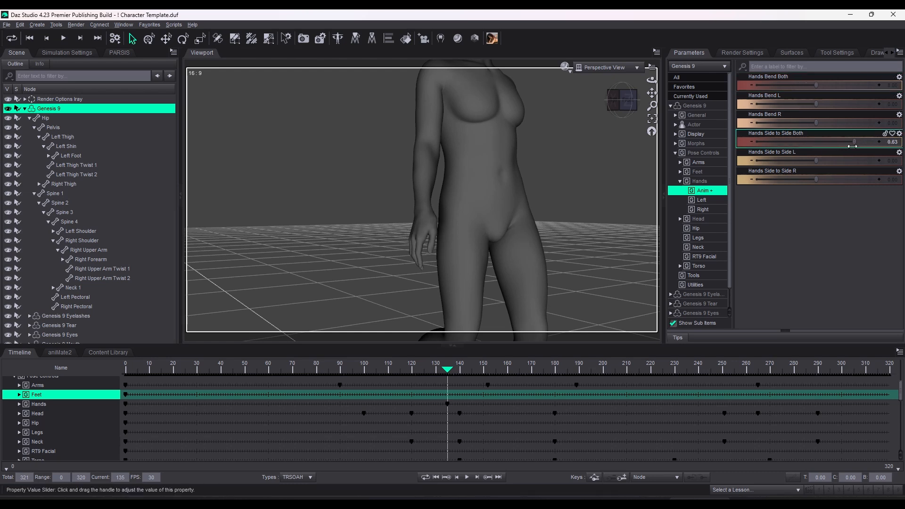
pyautogui.hotkey('ctrl', 'z')
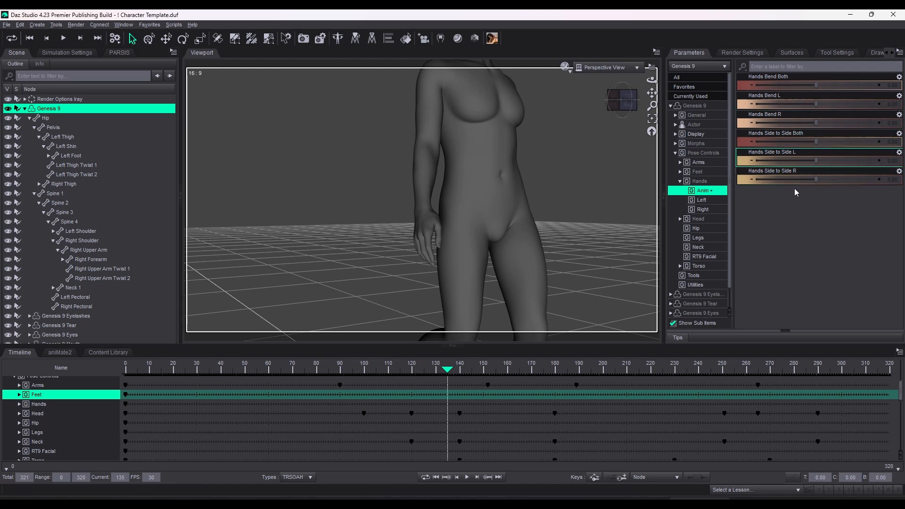
# - Examine the Head subgroups and the Neck pose controls with the figure's head and upper body in view
pyautogui.click(681, 219)
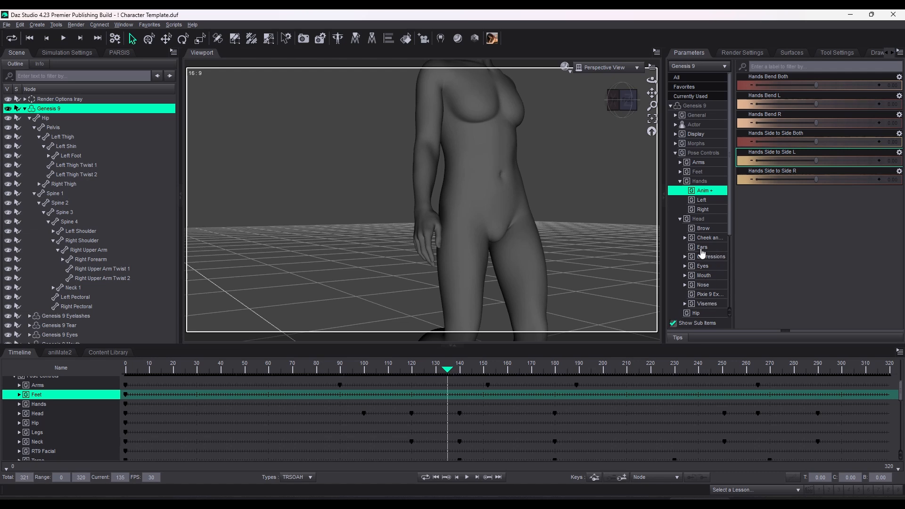
pyautogui.click(680, 219)
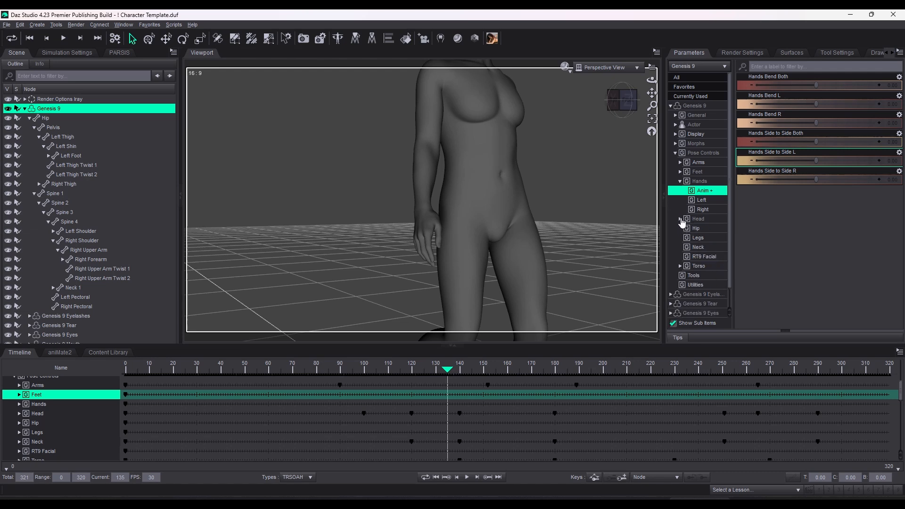
pyautogui.click(701, 249)
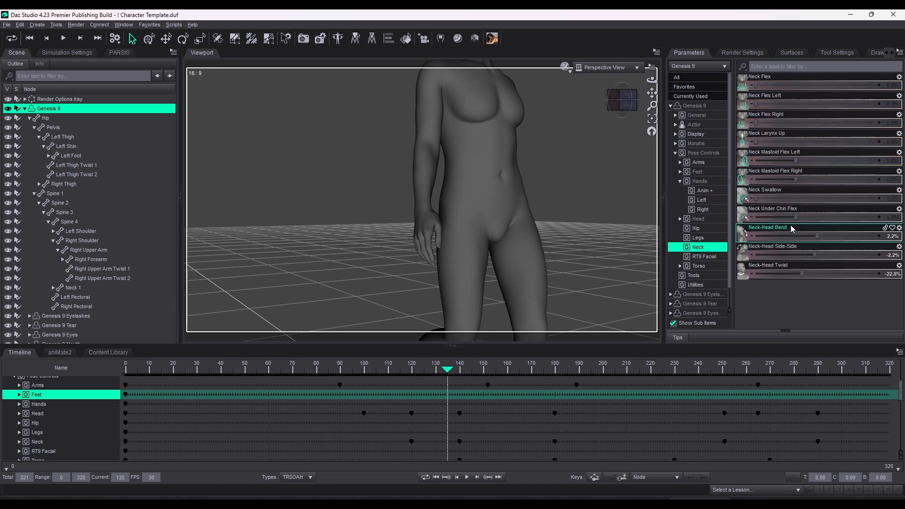
pyautogui.scroll(-3, 531, 198)
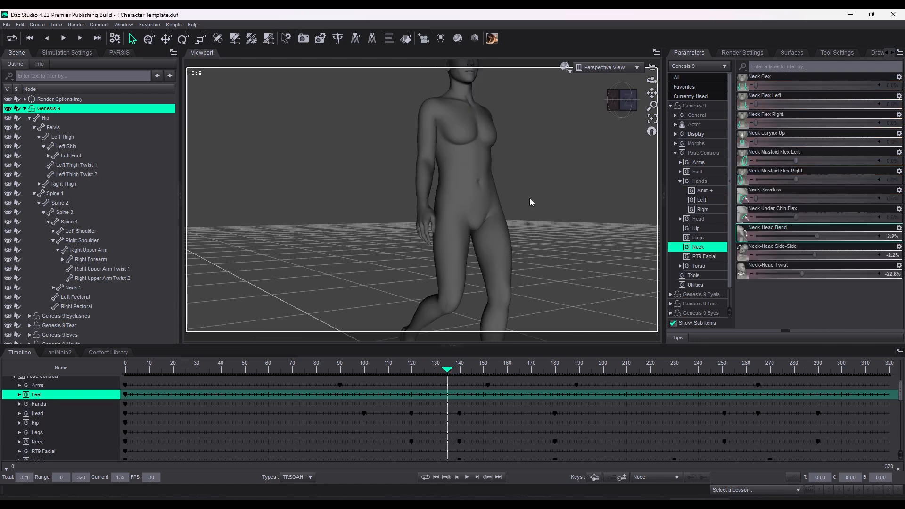
pyautogui.moveTo(530, 198); pyautogui.dragTo(553, 158, button='right')
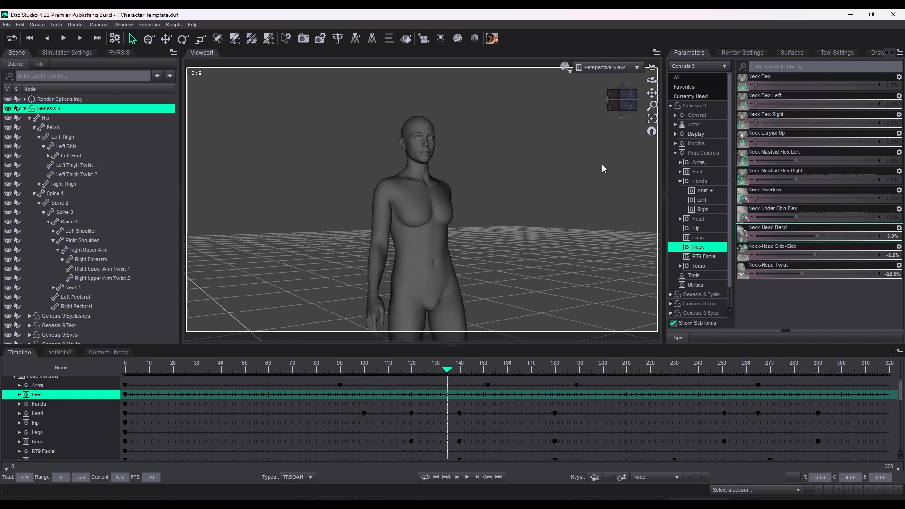
pyautogui.scroll(3, 610, 247)
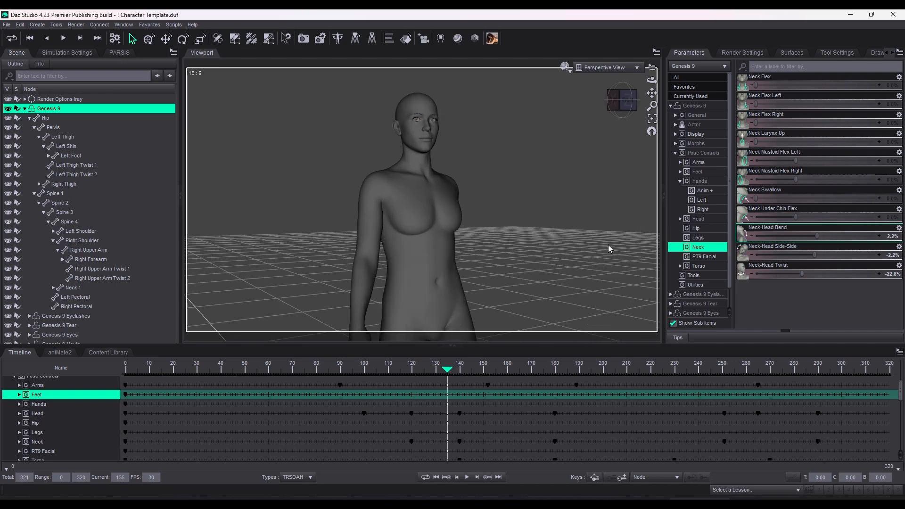
pyautogui.moveTo(627, 102)
pyautogui.mouseDown()
pyautogui.moveTo(645, 104)
pyautogui.moveTo(627, 103)
pyautogui.mouseUp()
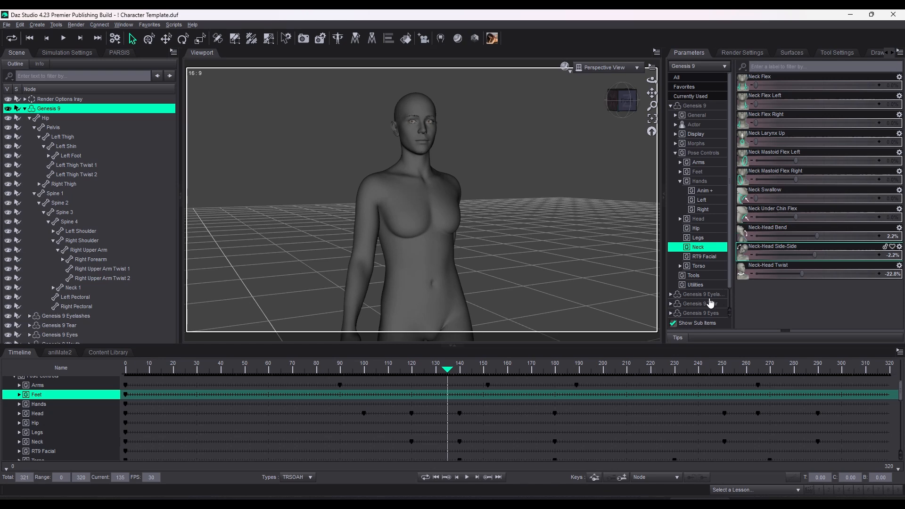
pyautogui.moveTo(464, 140); pyautogui.dragTo(516, 144, button='middle')
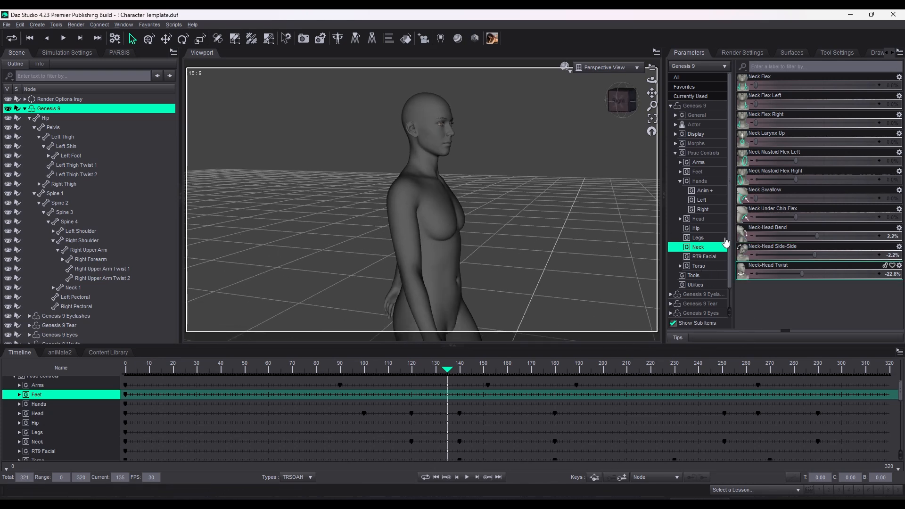
# - Bring up the Torso pose controls, try shifting the posture with Posture Shift Back/Fwd at frame 135, and undo it
pyautogui.click(703, 267)
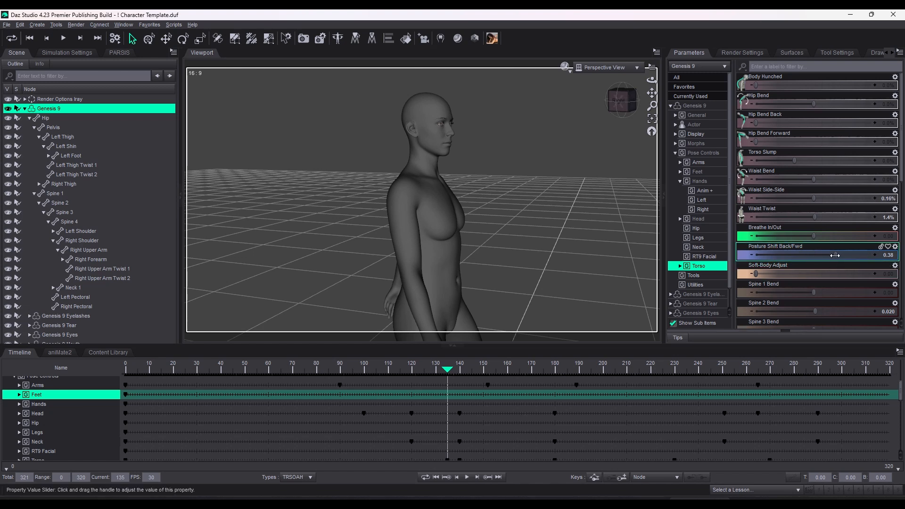
pyautogui.moveTo(835, 255)
pyautogui.mouseDown()
pyautogui.moveTo(811, 256)
pyautogui.moveTo(856, 263)
pyautogui.moveTo(848, 266)
pyautogui.mouseUp()
pyautogui.hotkey('ctrl', 'z')
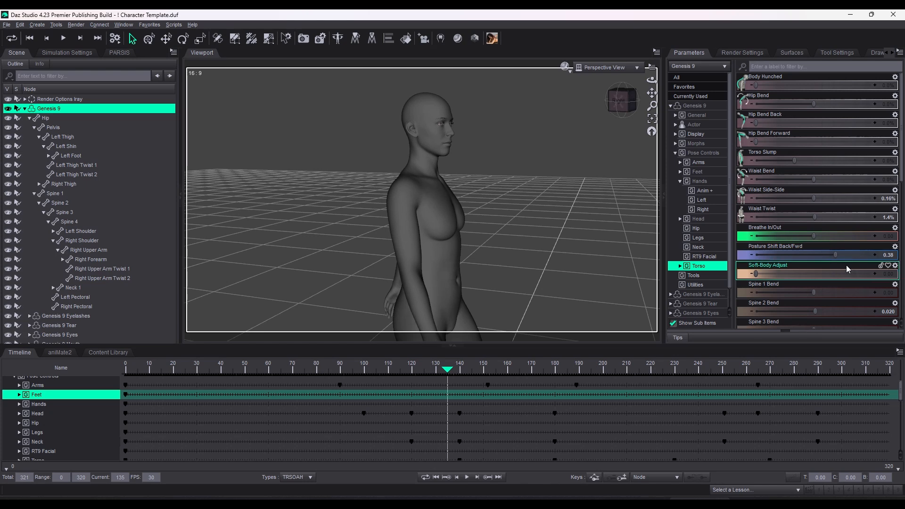
# - Examine the range of Torso pose controls, from the hip and waist bends to the shoulder flex and breast adjustments
pyautogui.scroll(-15, 825, 267)
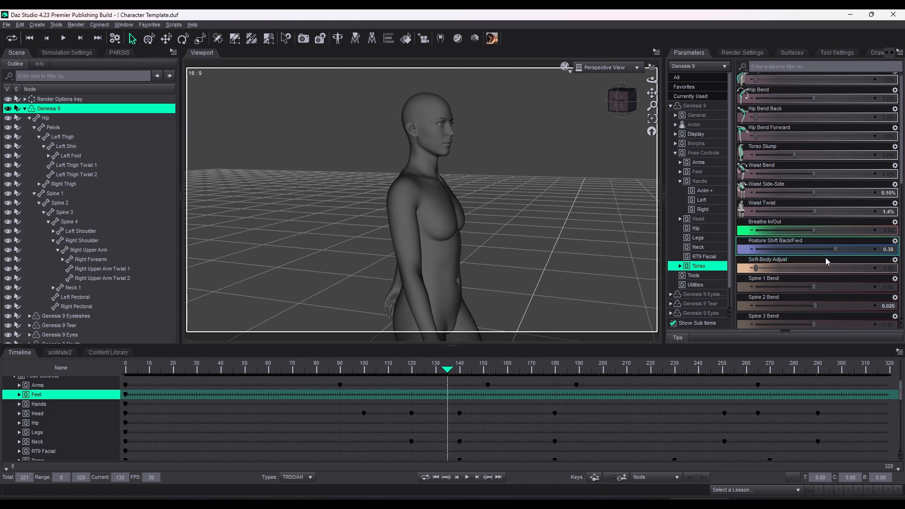
pyautogui.scroll(-1, 847, 264)
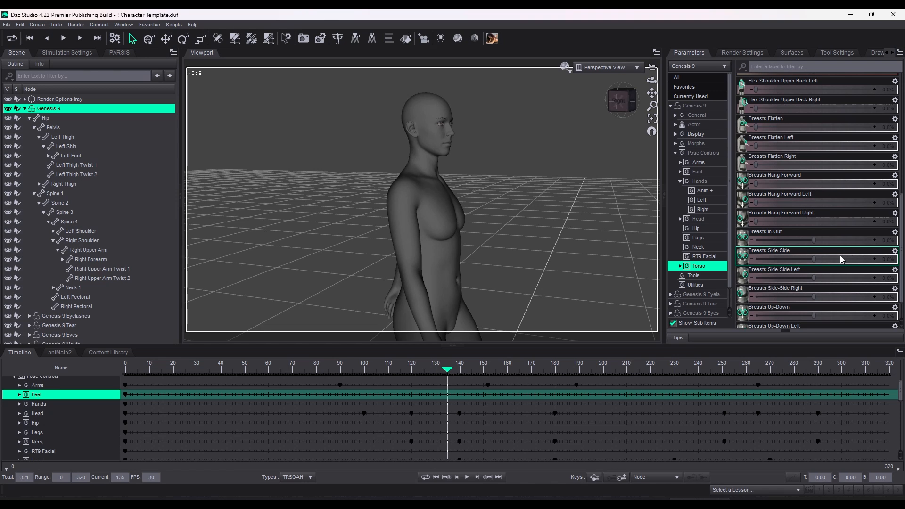
pyautogui.scroll(5, 829, 248)
pyautogui.scroll(7, 828, 239)
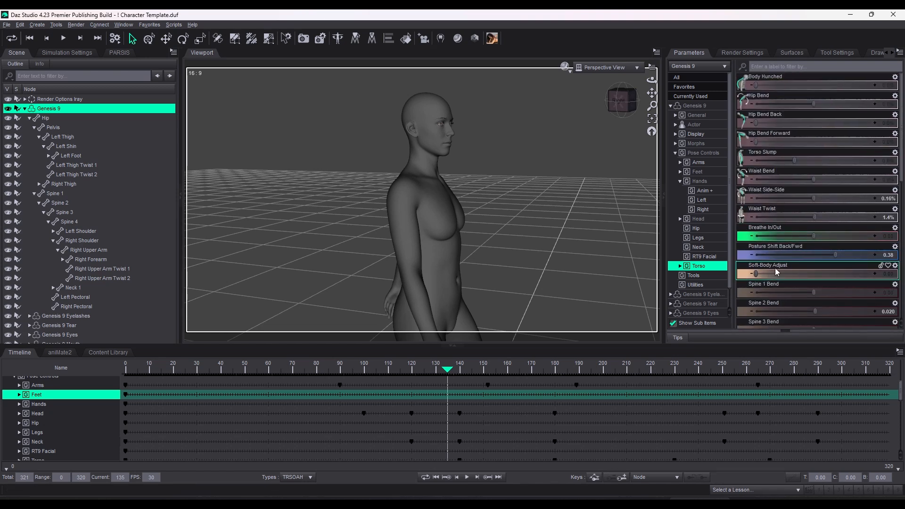
pyautogui.scroll(4, 546, 233)
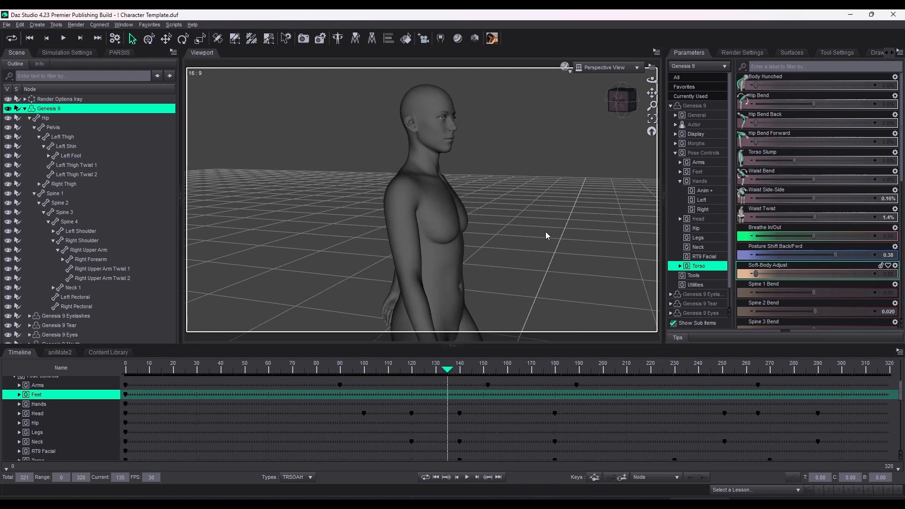
# - Bring up the RT9 Facial pose controls with the figure's face framed in close-up
pyautogui.moveTo(550, 225); pyautogui.dragTo(493, 220, button='middle')
pyautogui.scroll(3, 552, 220)
pyautogui.moveTo(555, 218); pyautogui.dragTo(577, 253, button='middle')
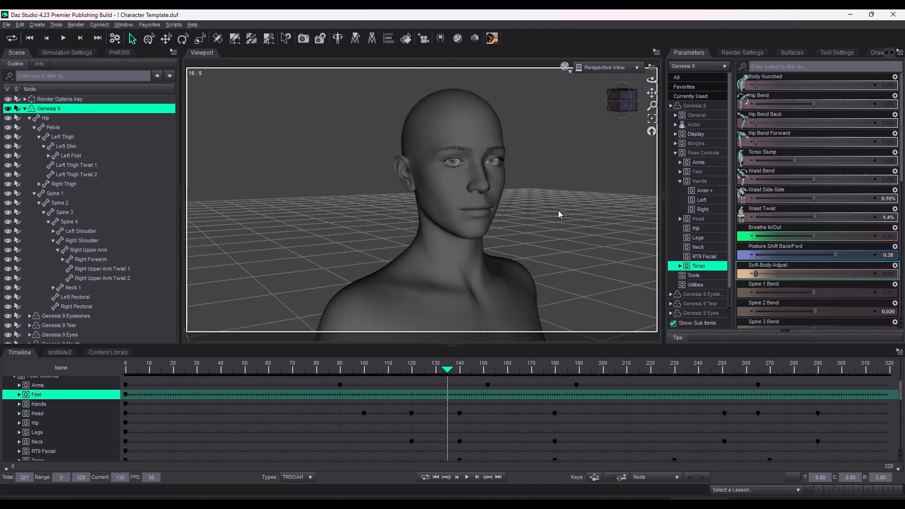
pyautogui.scroll(3, 566, 217)
pyautogui.moveTo(591, 211)
pyautogui.mouseDown(button='middle')
pyautogui.moveTo(542, 214)
pyautogui.moveTo(535, 236)
pyautogui.moveTo(588, 198)
pyautogui.moveTo(585, 190)
pyautogui.moveTo(587, 198)
pyautogui.mouseUp(button='middle')
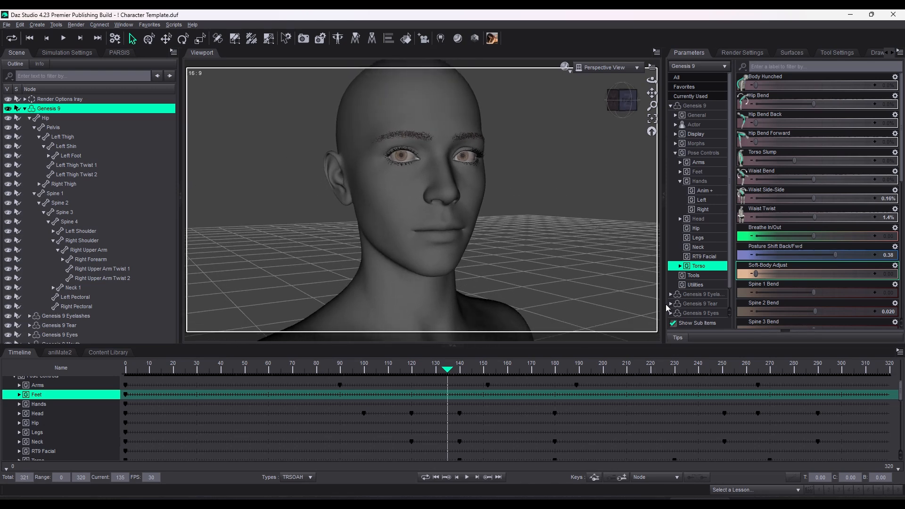
pyautogui.click(705, 258)
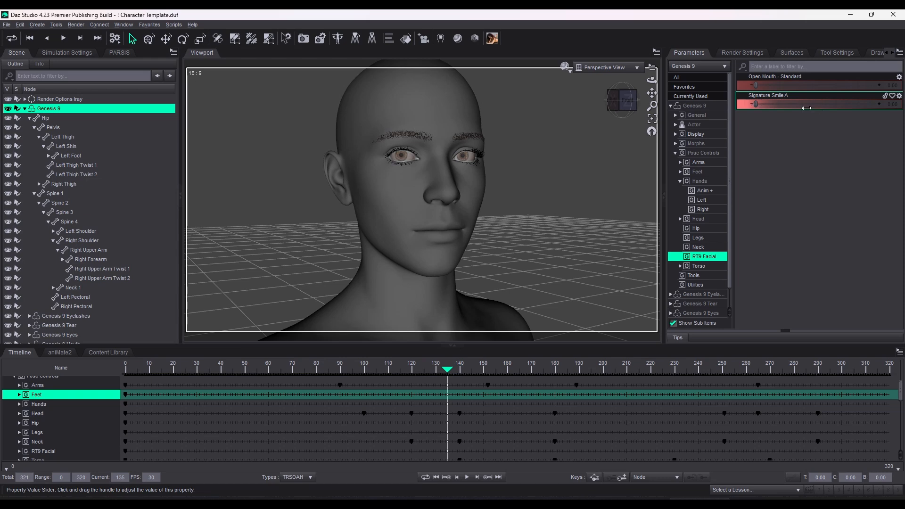
# - Try Signature Smile A at 0.77 at frame 135, with the mouth framed closely from the side
pyautogui.moveTo(824, 112)
pyautogui.mouseDown()
pyautogui.moveTo(849, 110)
pyautogui.moveTo(842, 114)
pyautogui.mouseUp()
pyautogui.moveTo(448, 210)
pyautogui.mouseDown(button='middle')
pyautogui.moveTo(533, 215)
pyautogui.moveTo(400, 205)
pyautogui.mouseUp(button='middle')
pyautogui.scroll(3, 533, 215)
pyautogui.scroll(3, 531, 210)
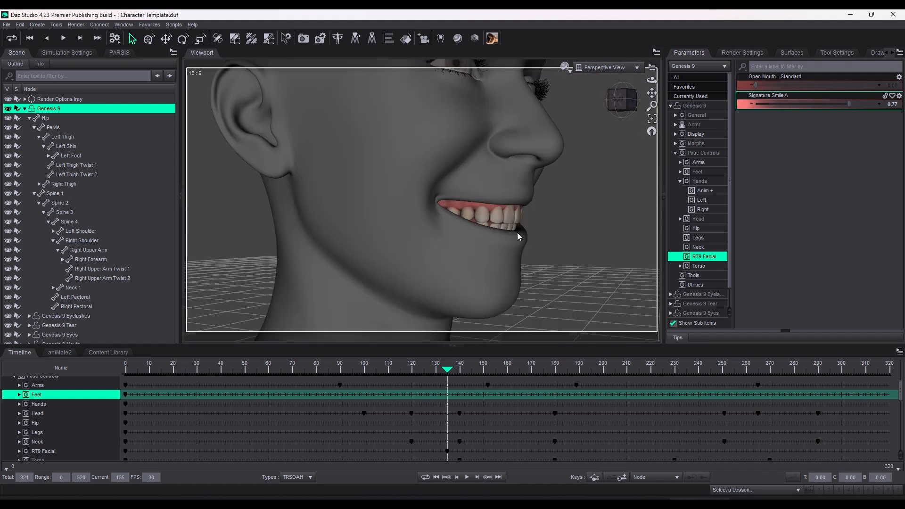
# - Examine the shape of the smile, the teeth and the cheeks from the side and from the front
pyautogui.moveTo(564, 228)
pyautogui.mouseDown(button='right')
pyautogui.moveTo(476, 229)
pyautogui.moveTo(608, 228)
pyautogui.moveTo(554, 228)
pyautogui.moveTo(578, 228)
pyautogui.mouseUp(button='right')
pyautogui.moveTo(507, 227); pyautogui.dragTo(501, 228, button='right')
pyautogui.moveTo(528, 264); pyautogui.dragTo(530, 264, button='right')
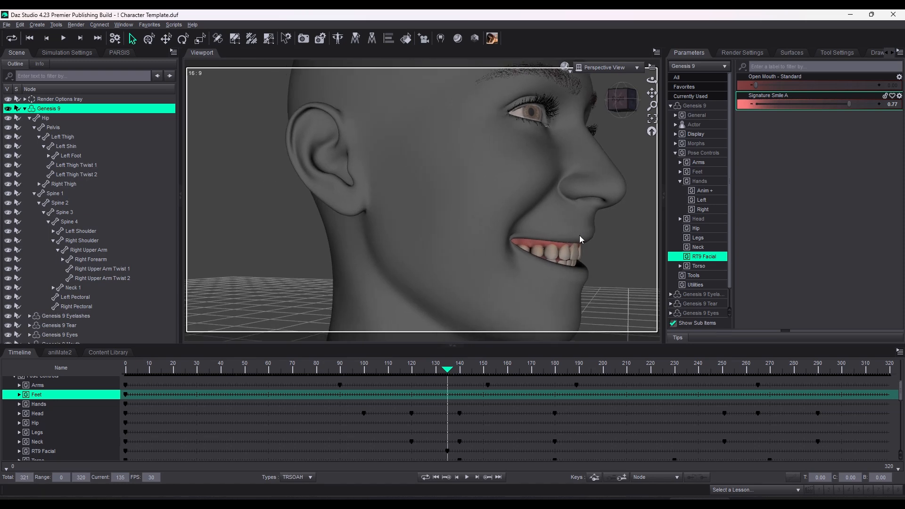
pyautogui.moveTo(596, 268); pyautogui.dragTo(551, 269, button='right')
pyautogui.moveTo(593, 270); pyautogui.dragTo(625, 286, button='middle')
pyautogui.moveTo(583, 264); pyautogui.dragTo(582, 281, button='right')
pyautogui.moveTo(581, 262); pyautogui.dragTo(581, 241, button='middle')
pyautogui.moveTo(576, 256); pyautogui.dragTo(596, 249, button='right')
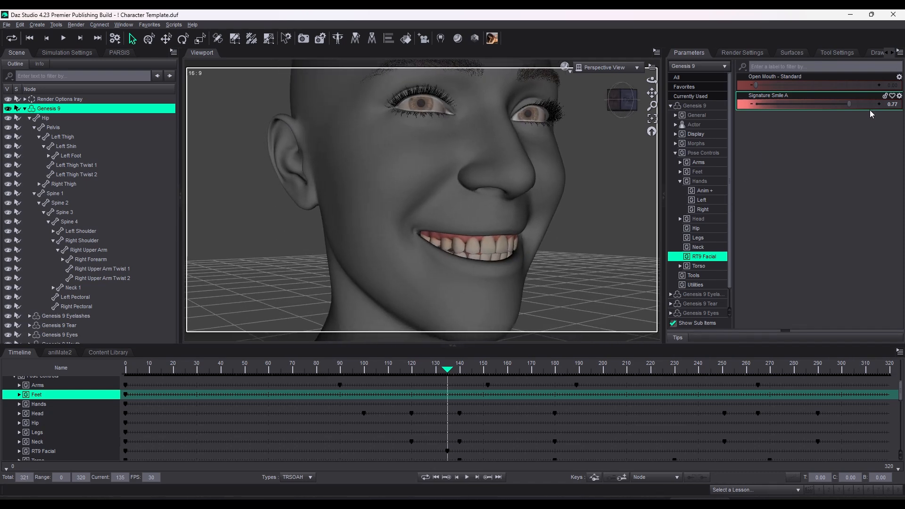
# - Return Signature Smile A to zero, then try Open Mouth - Standard at 0.43 and 0.23 and reset it to zero
pyautogui.moveTo(851, 104)
pyautogui.mouseDown()
pyautogui.moveTo(880, 110)
pyautogui.moveTo(755, 120)
pyautogui.moveTo(870, 138)
pyautogui.moveTo(687, 120)
pyautogui.mouseUp()
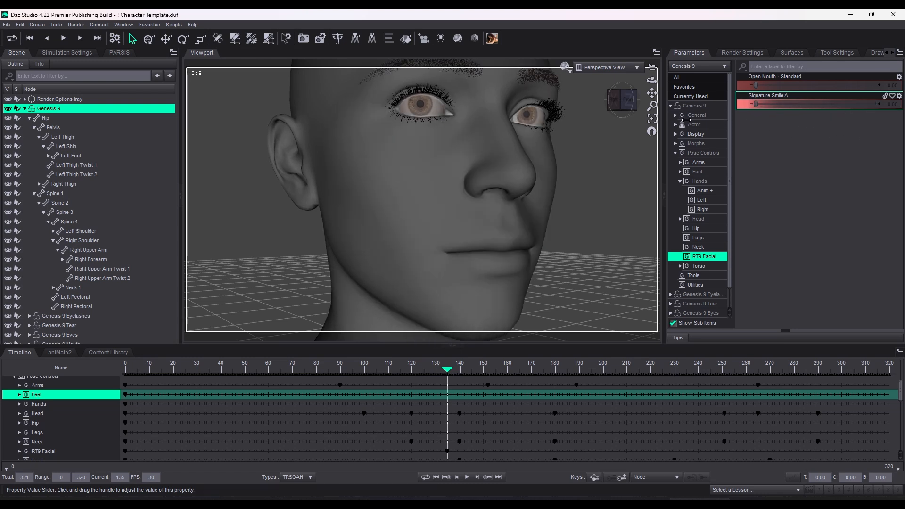
pyautogui.moveTo(757, 86); pyautogui.dragTo(808, 87)
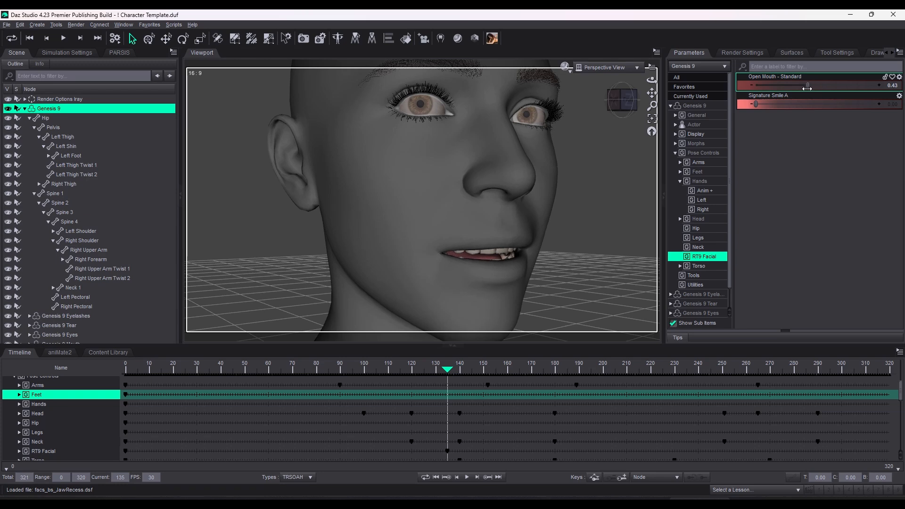
pyautogui.scroll(-5, 566, 219)
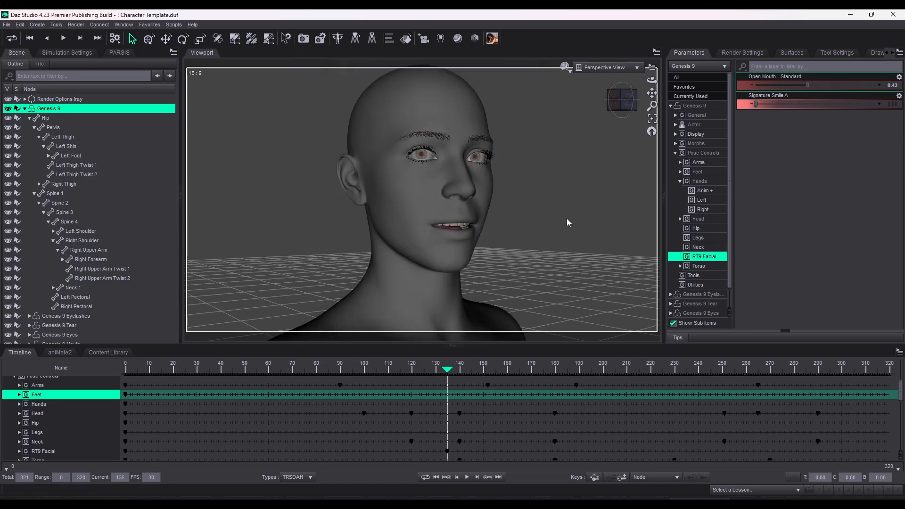
pyautogui.moveTo(566, 219)
pyautogui.mouseDown(button='middle')
pyautogui.moveTo(509, 218)
pyautogui.moveTo(565, 220)
pyautogui.mouseUp(button='middle')
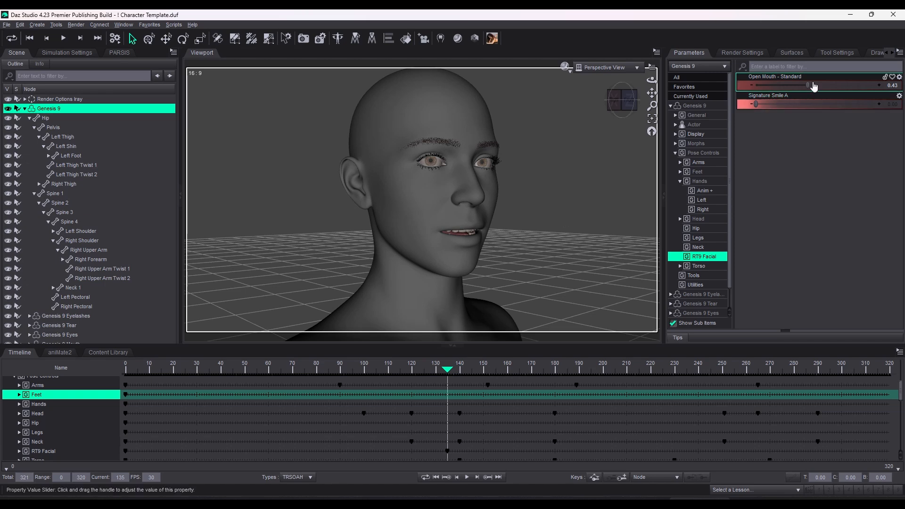
pyautogui.moveTo(807, 87); pyautogui.dragTo(783, 91)
pyautogui.moveTo(525, 223)
pyautogui.mouseDown(button='middle')
pyautogui.moveTo(476, 223)
pyautogui.moveTo(528, 223)
pyautogui.mouseUp(button='middle')
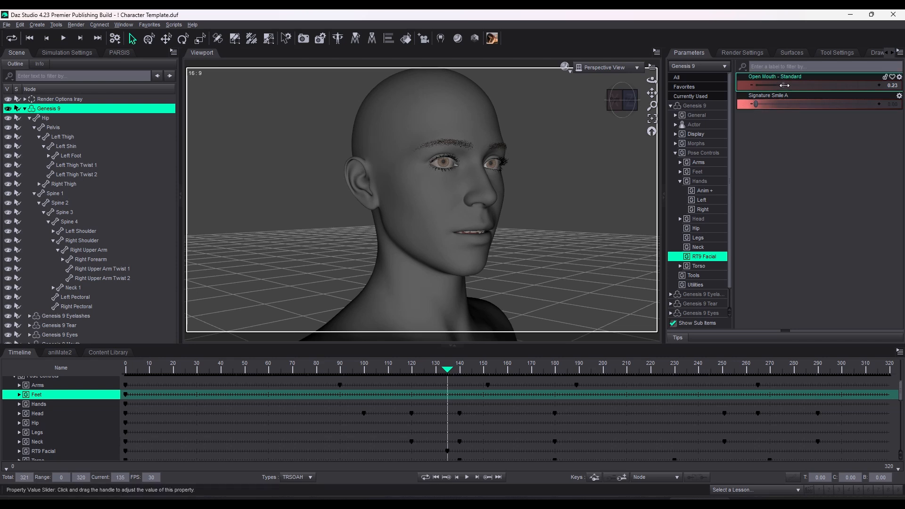
pyautogui.moveTo(785, 86); pyautogui.dragTo(756, 86)
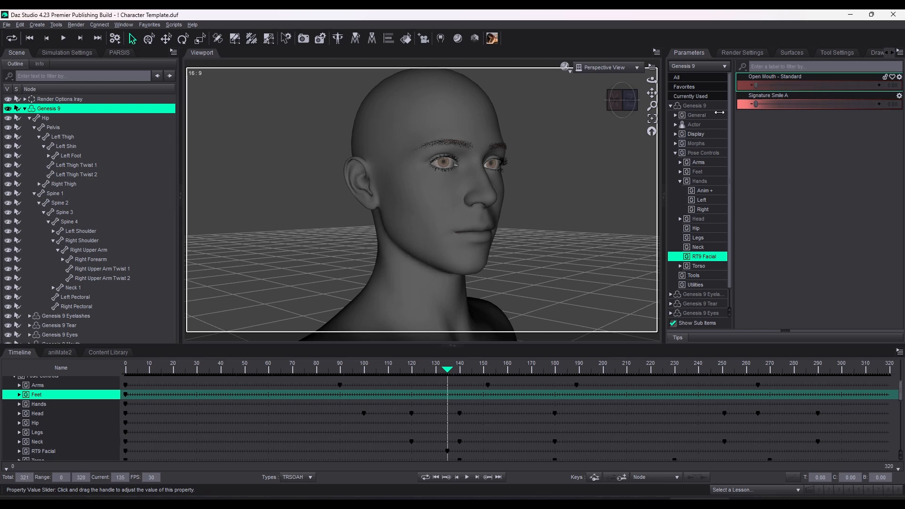
pyautogui.moveTo(720, 113); pyautogui.dragTo(671, 123)
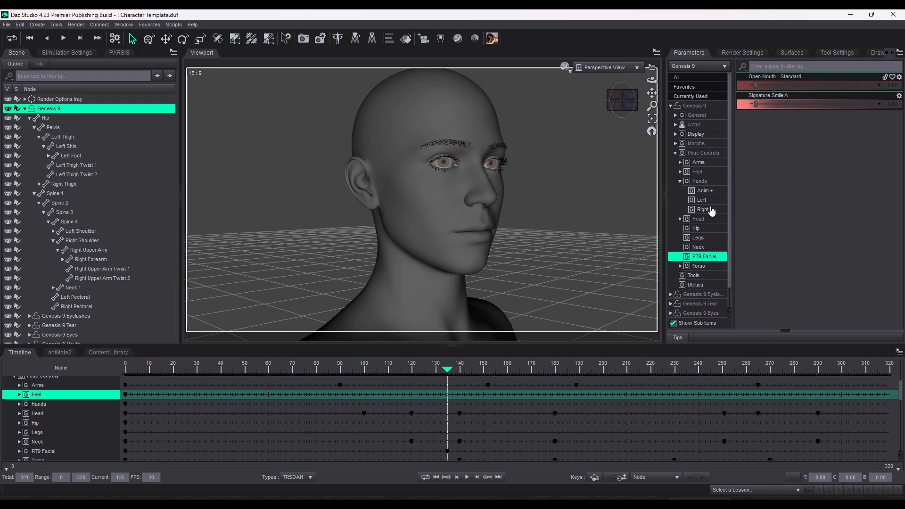
# - Collapse the Hands group of the pose controls and frame the figure's body from head to thighs
pyautogui.scroll(-1, 712, 211)
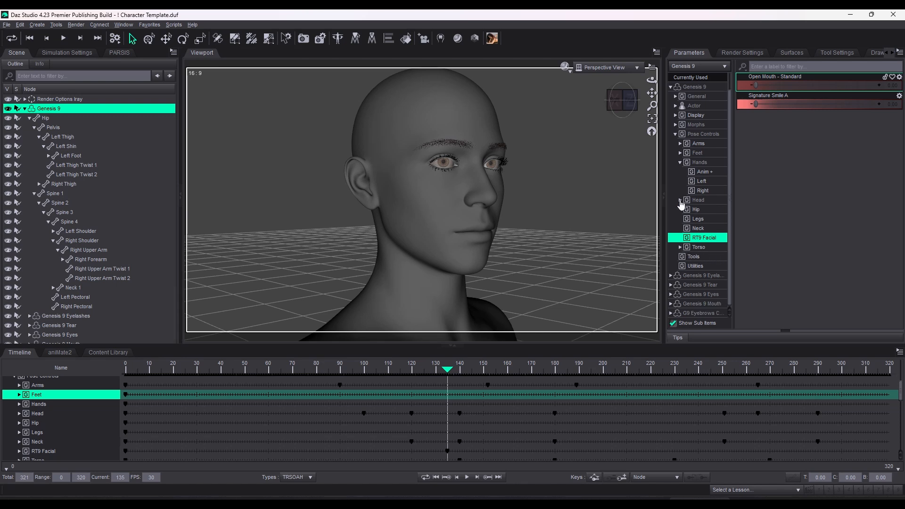
pyautogui.click(680, 163)
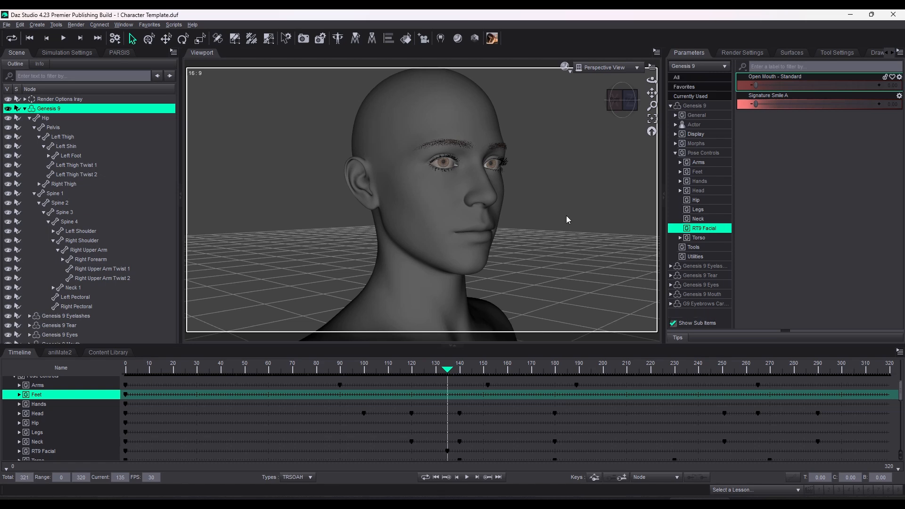
pyautogui.scroll(-5, 540, 211)
pyautogui.scroll(5, 541, 233)
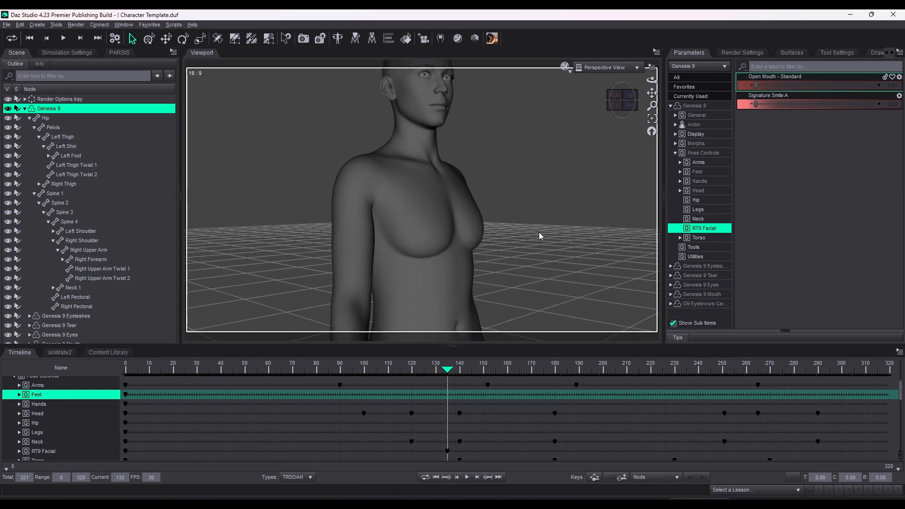
pyautogui.scroll(-5, 540, 232)
pyautogui.moveTo(542, 236)
pyautogui.mouseDown(button='middle')
pyautogui.moveTo(561, 209)
pyautogui.moveTo(558, 189)
pyautogui.moveTo(547, 221)
pyautogui.mouseUp(button='middle')
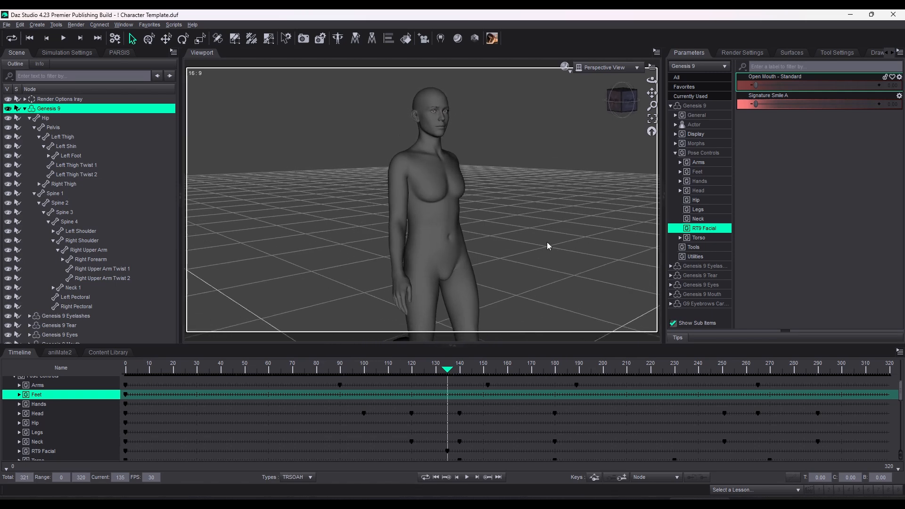